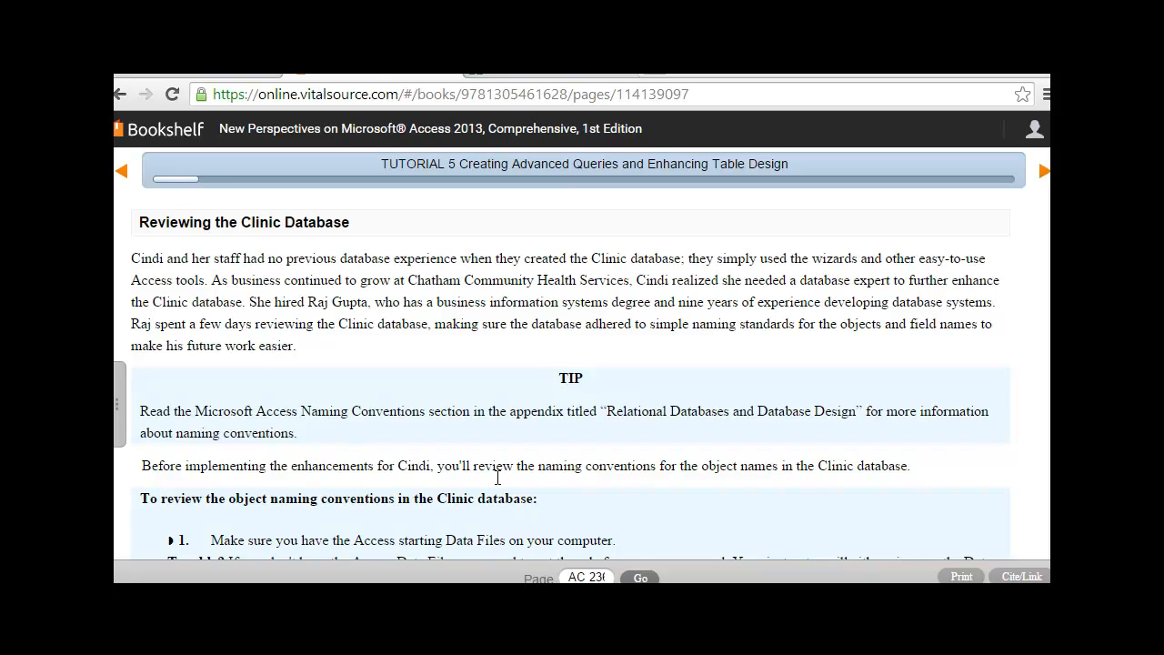
Read the textbook's Tutorial 5 instructions for creating a new query in Design view from the tblPatient table.
scroll(746, 423, "down", 3)
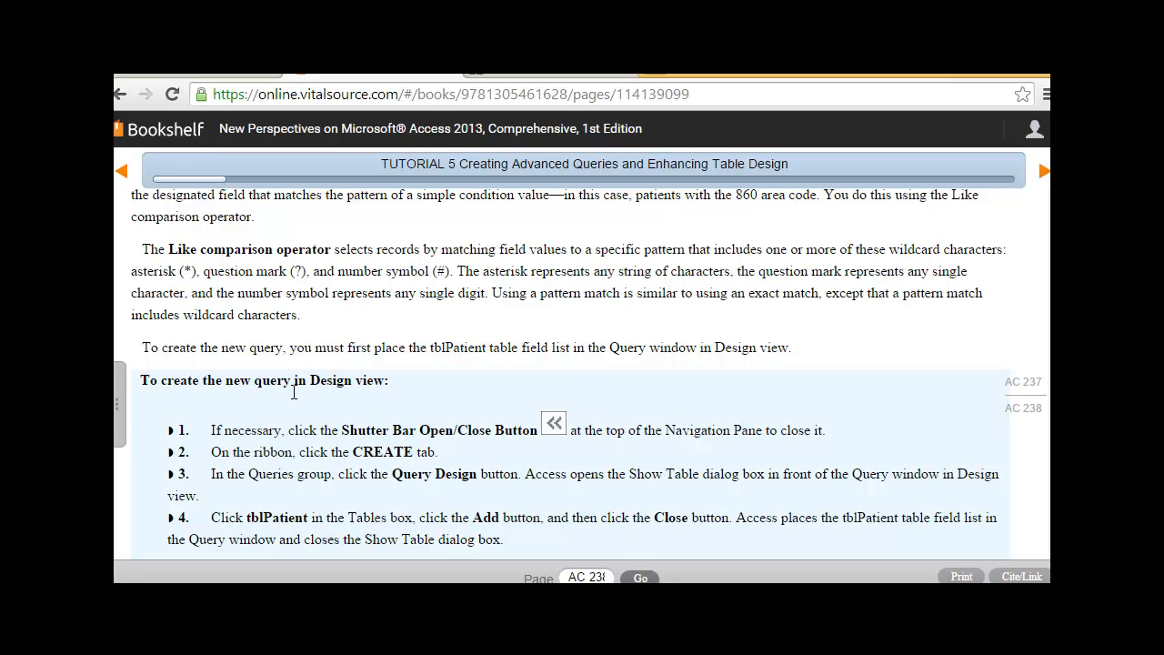
left_click(1043, 172)
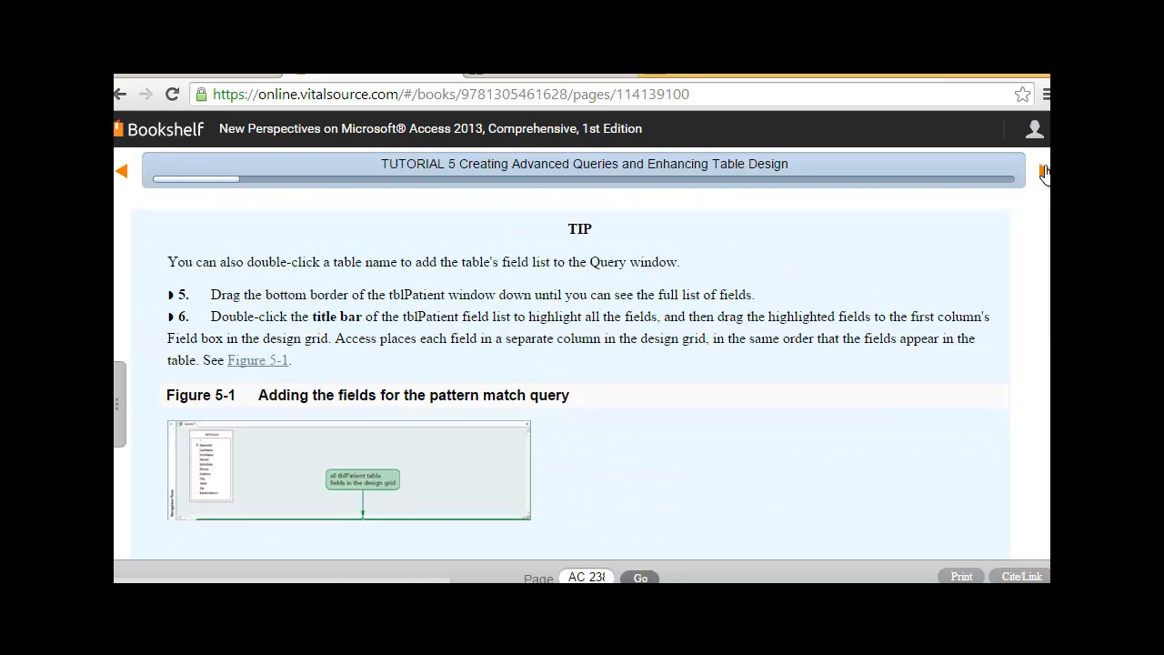
scroll(936, 307, "down", 1)
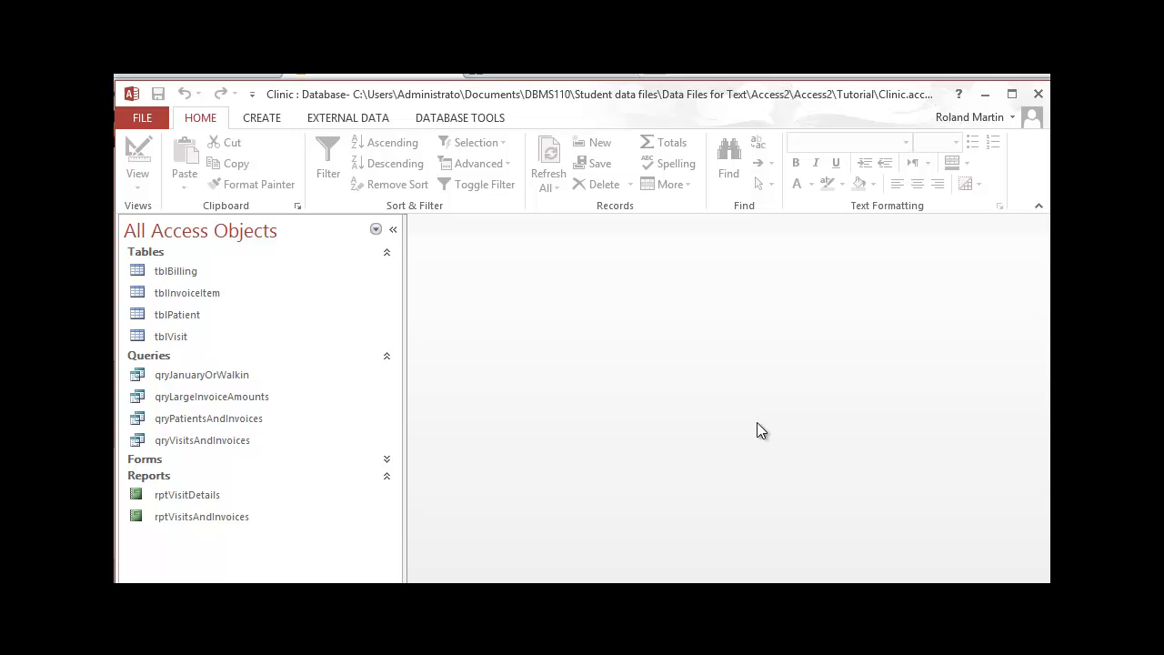
In the Clinic database in Access, create a new query in Design view and add only the tblPatient table.
left_click(264, 119)
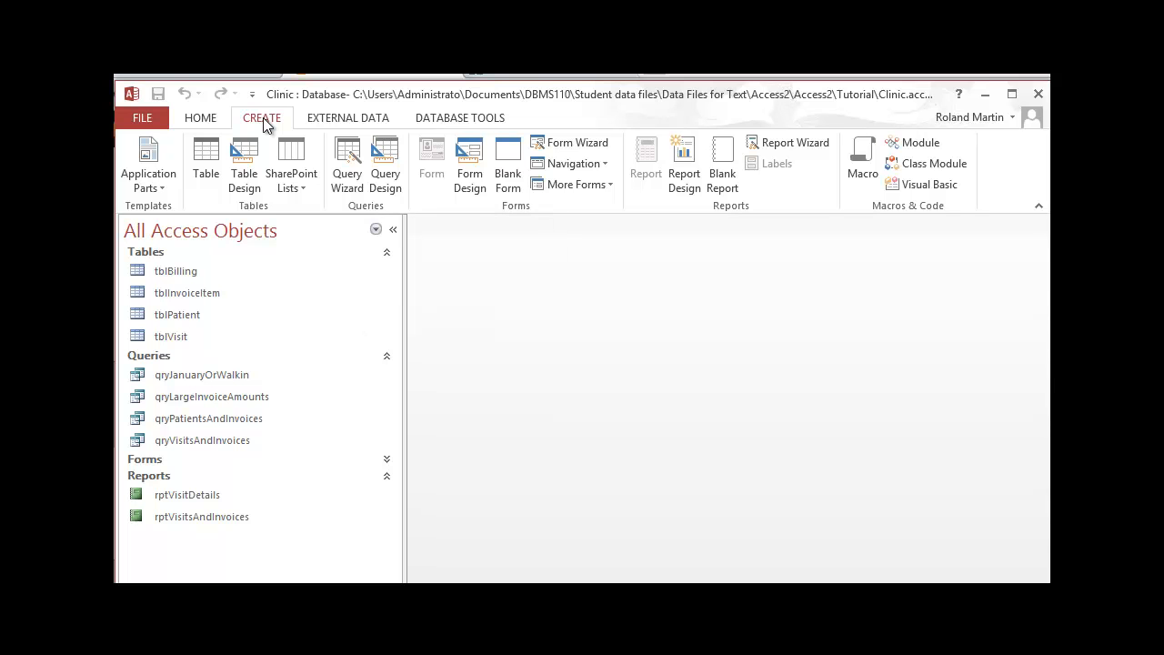
left_click(384, 168)
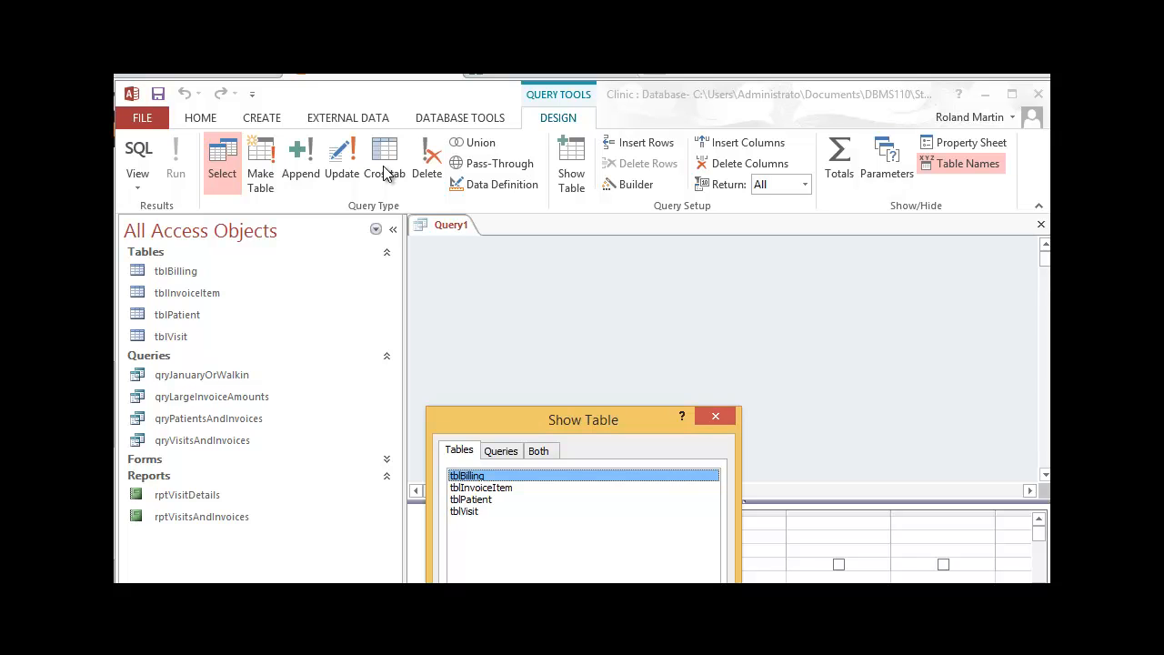
double_click(491, 499)
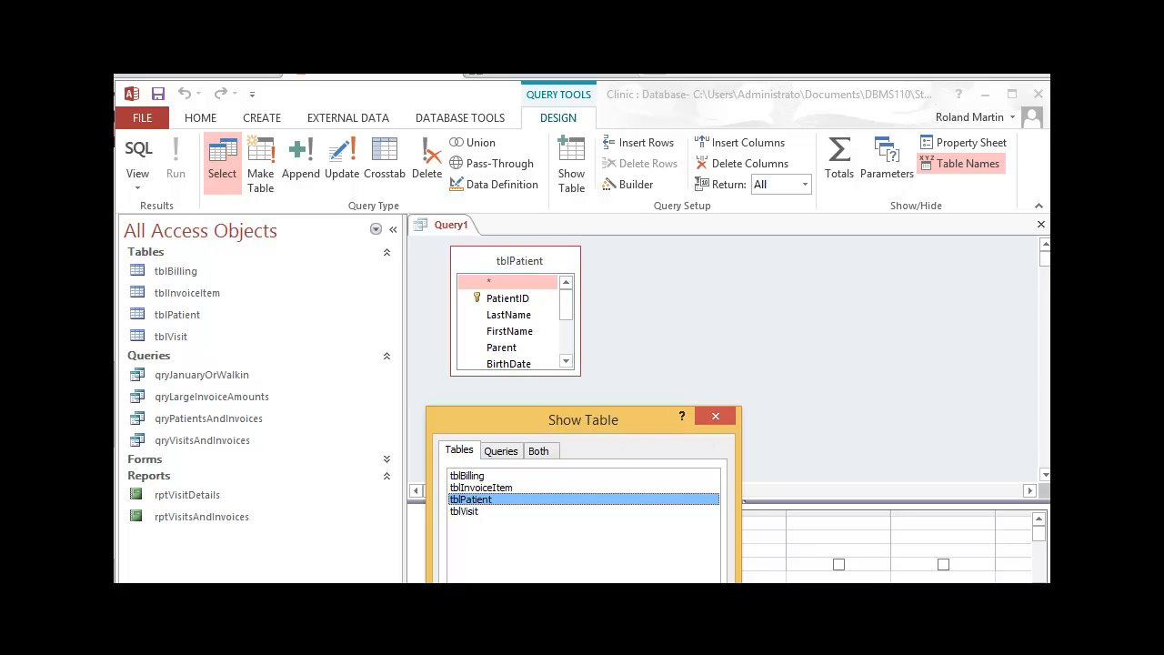
left_click_drag(585, 418, 764, 282)
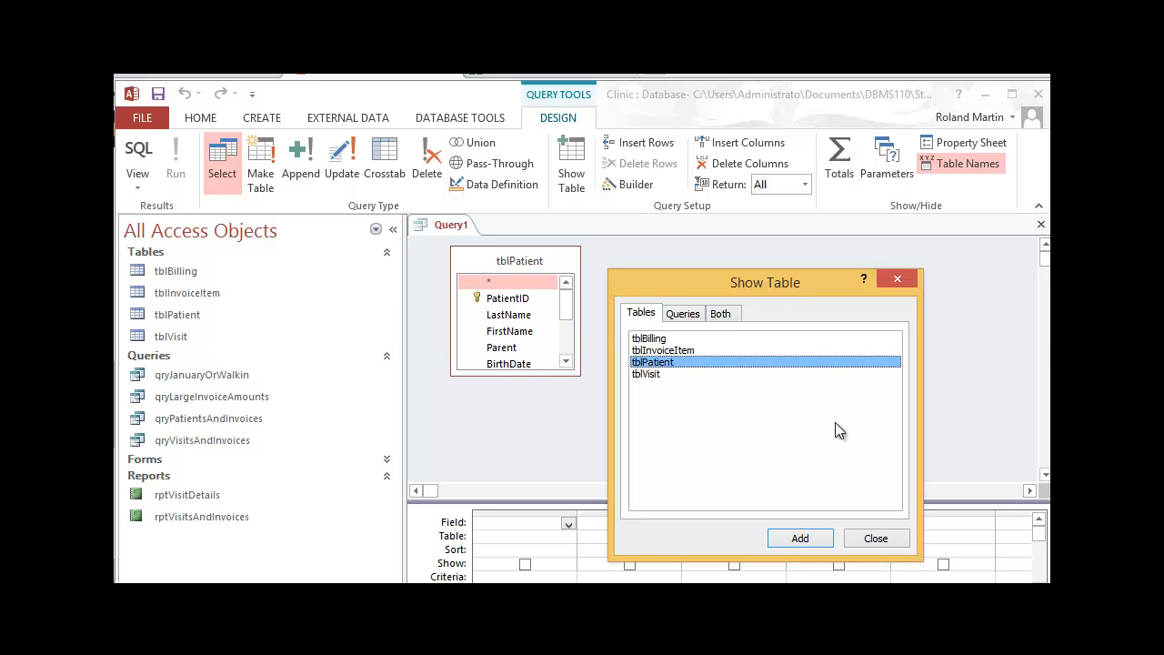
left_click(884, 539)
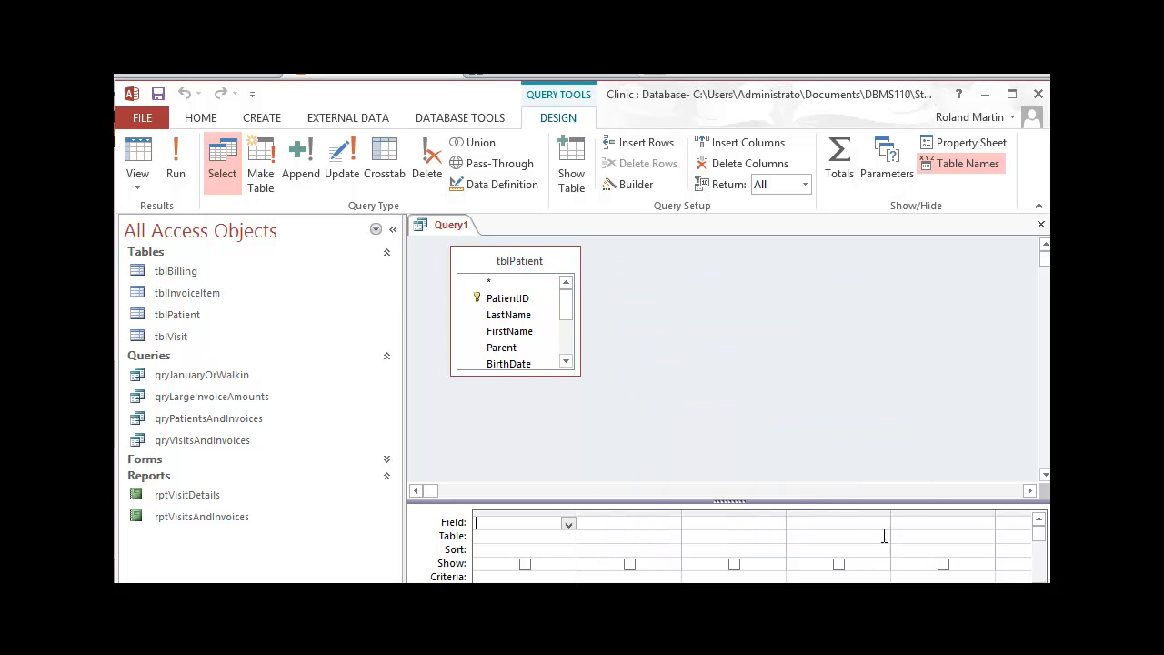
Lengthen the tblPatient field list to show every field, and add all its fields to the query design grid.
left_click(525, 373)
left_click_drag(524, 373, 519, 479)
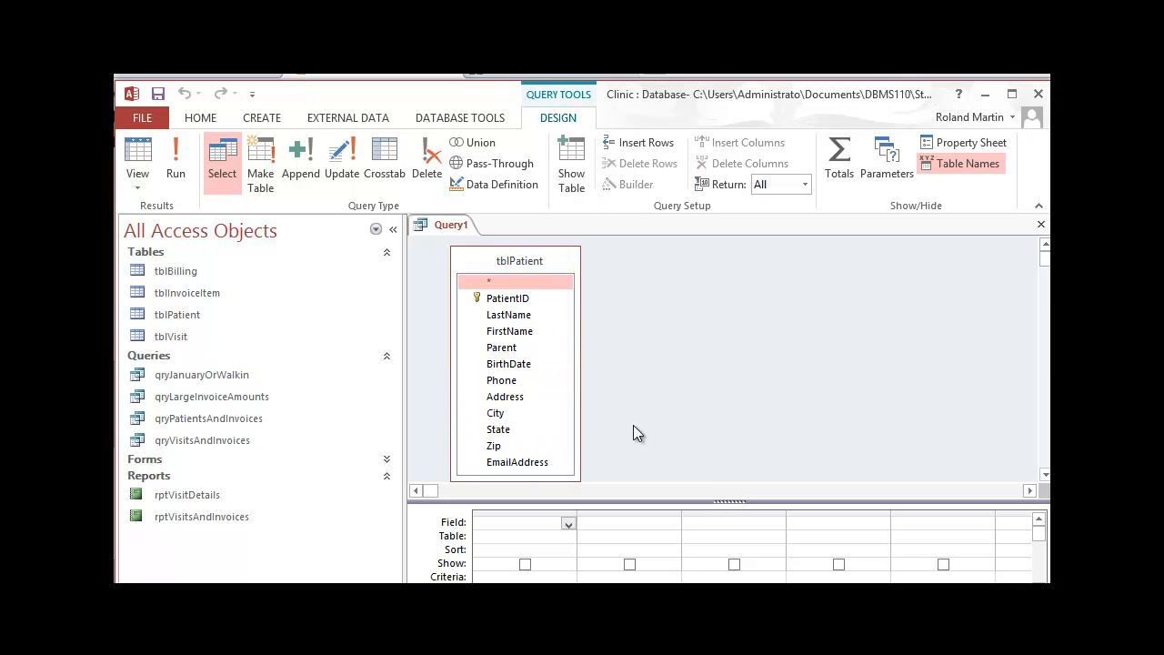
left_click(691, 282)
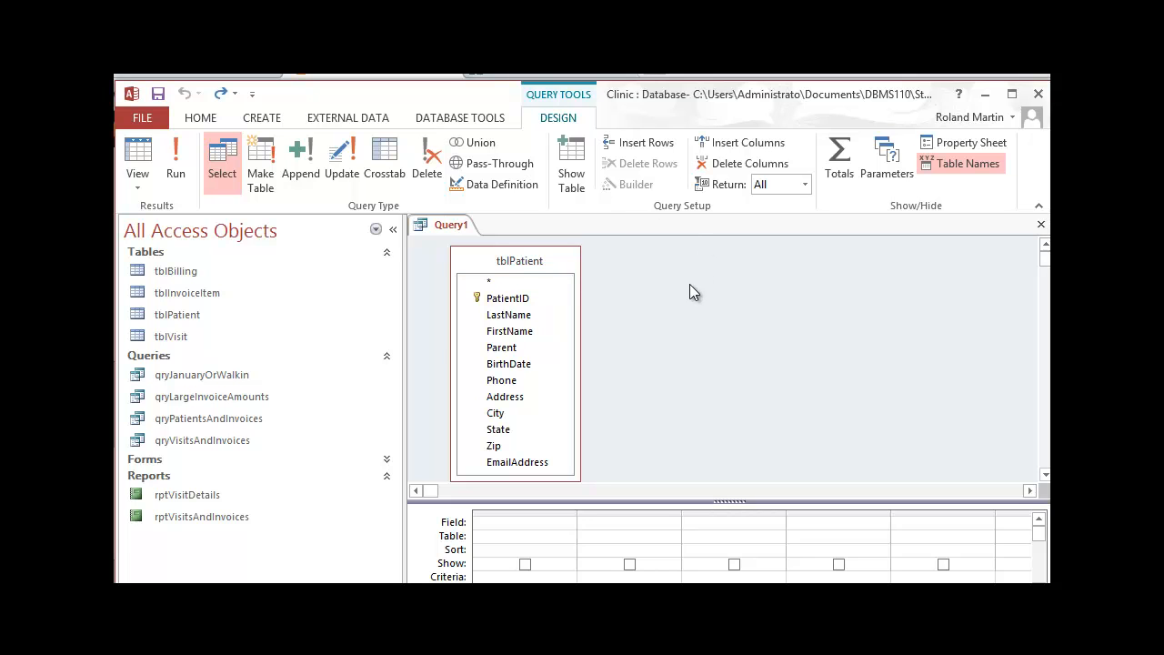
double_click(539, 260)
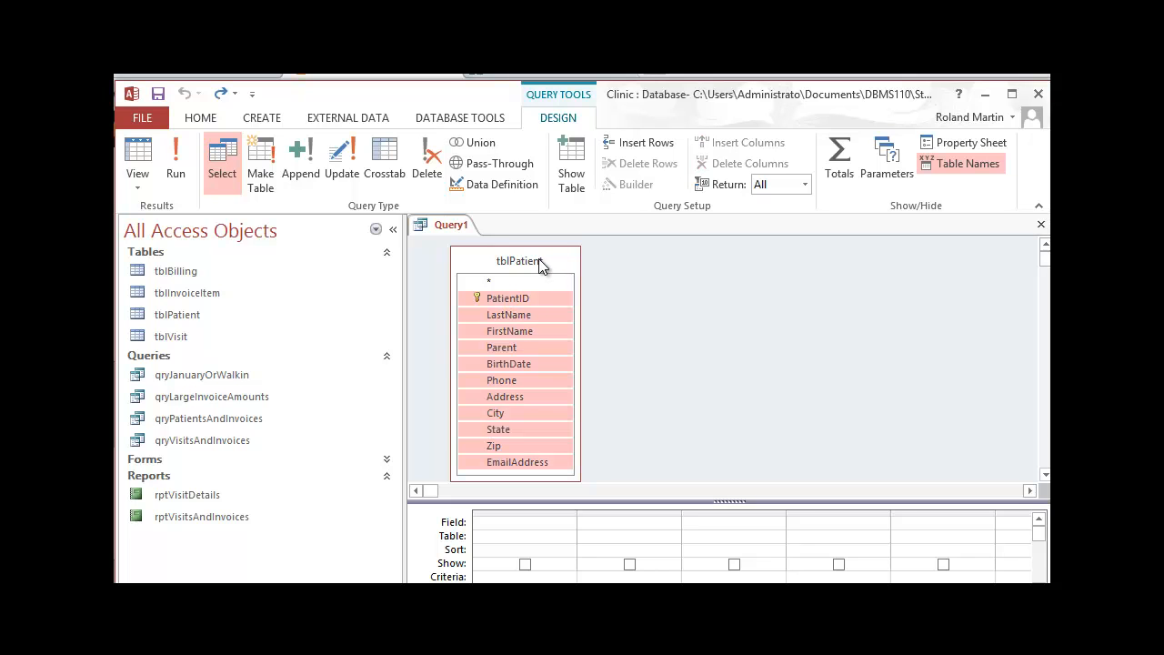
left_click_drag(527, 313, 537, 522)
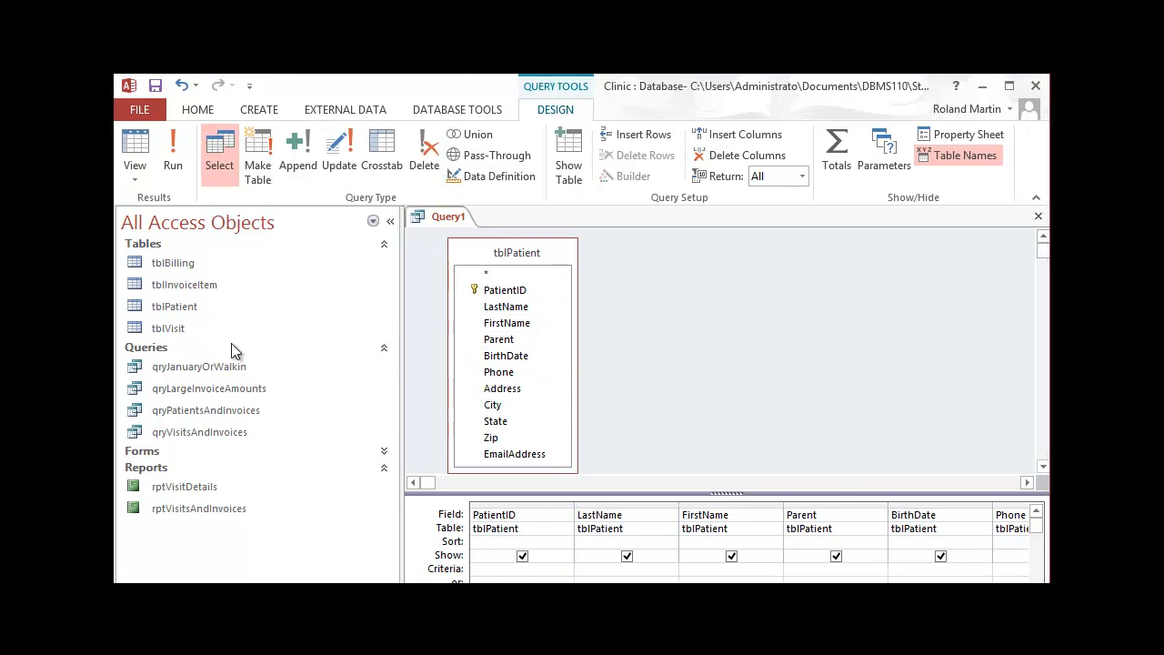
scroll(749, 542, "right", 5)
scroll(749, 542, "right", 5)
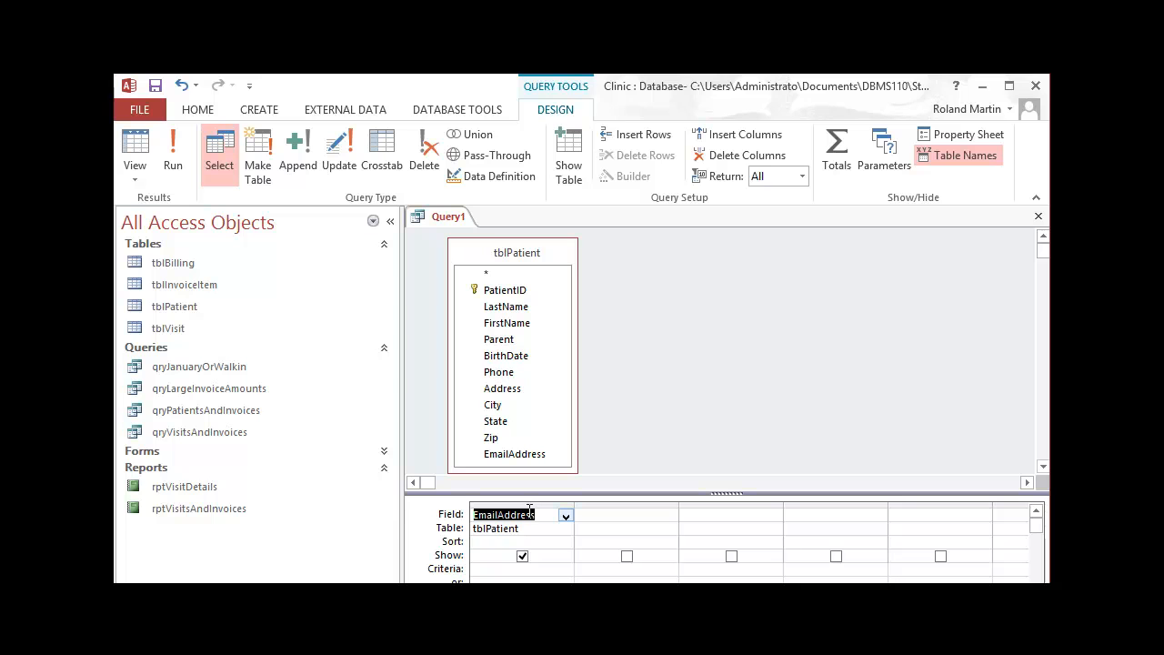
scroll(749, 542, "left", 10)
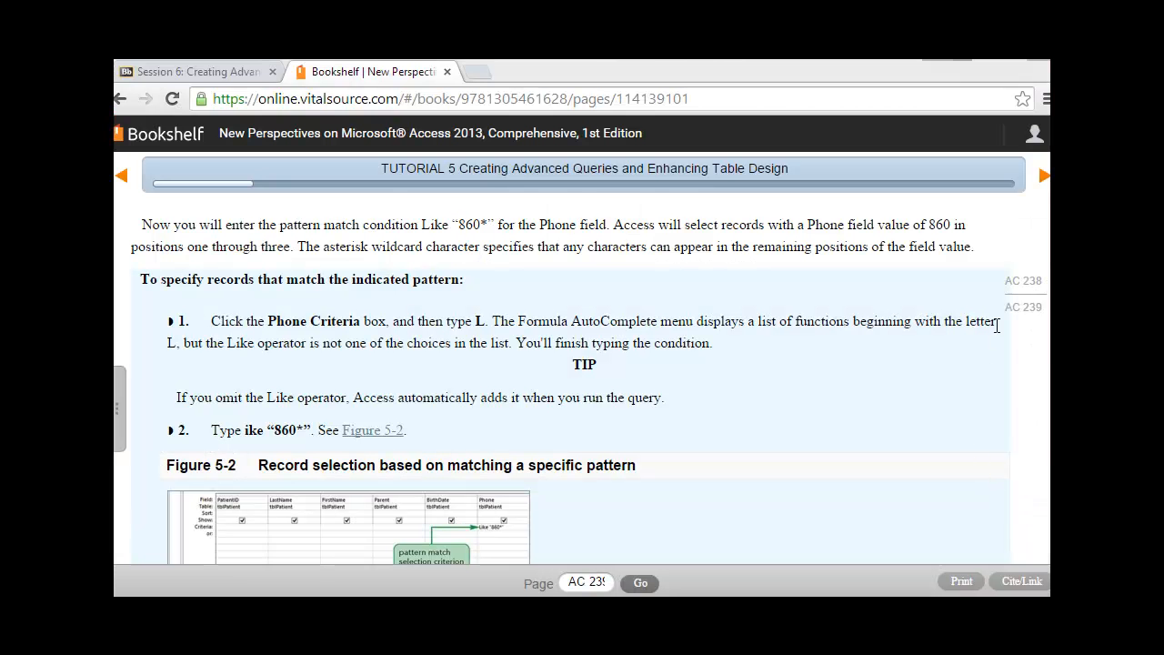
Read the textbook steps in the browser for the Phone pattern match, continuing onto the page with Figure 5-3.
scroll(582, 382, "down", 3)
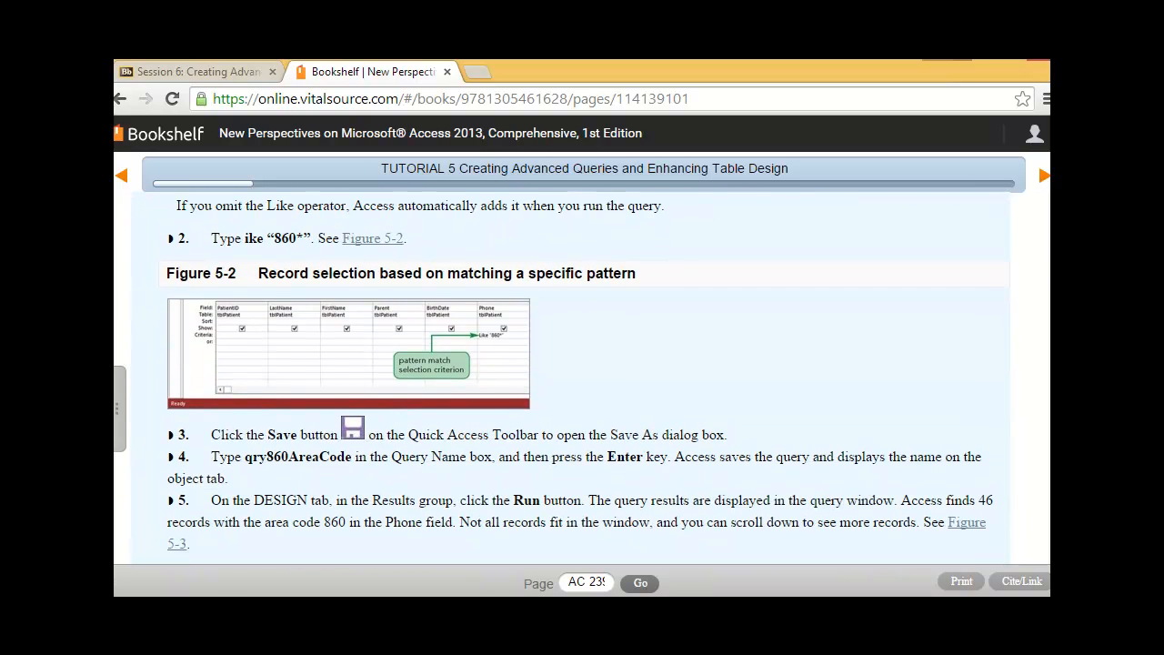
scroll(1046, 227, "up", 3)
left_click(1042, 176)
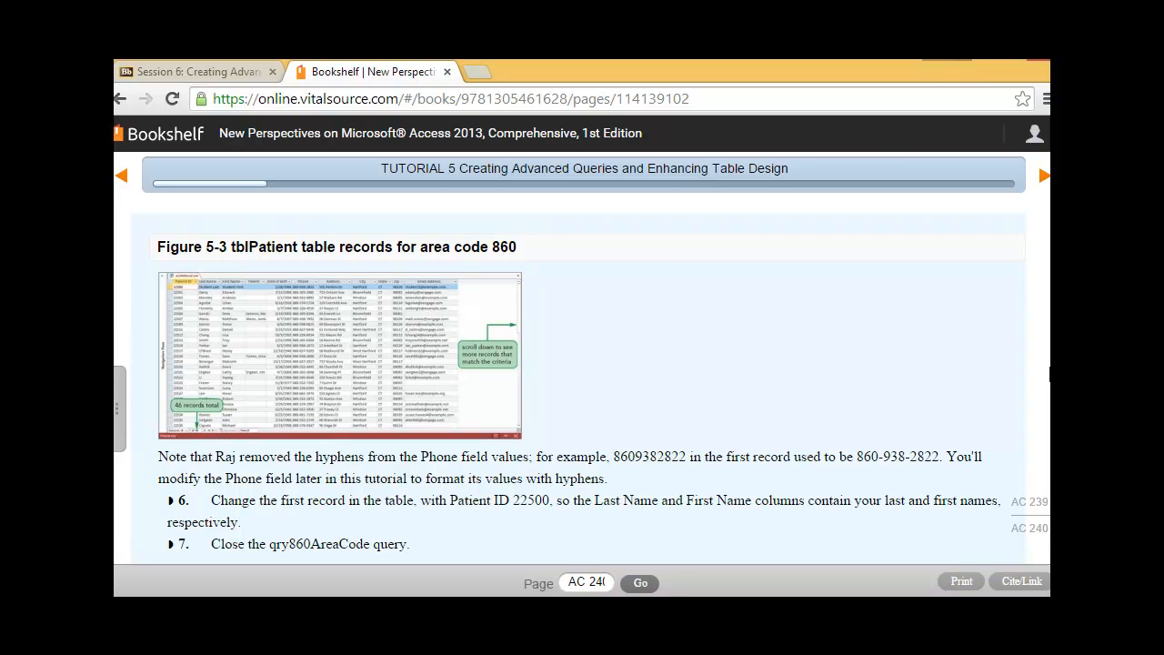
Back in Access, enter Like "860*" as the criterion for the Phone field in the design grid.
key("alt+Tab")
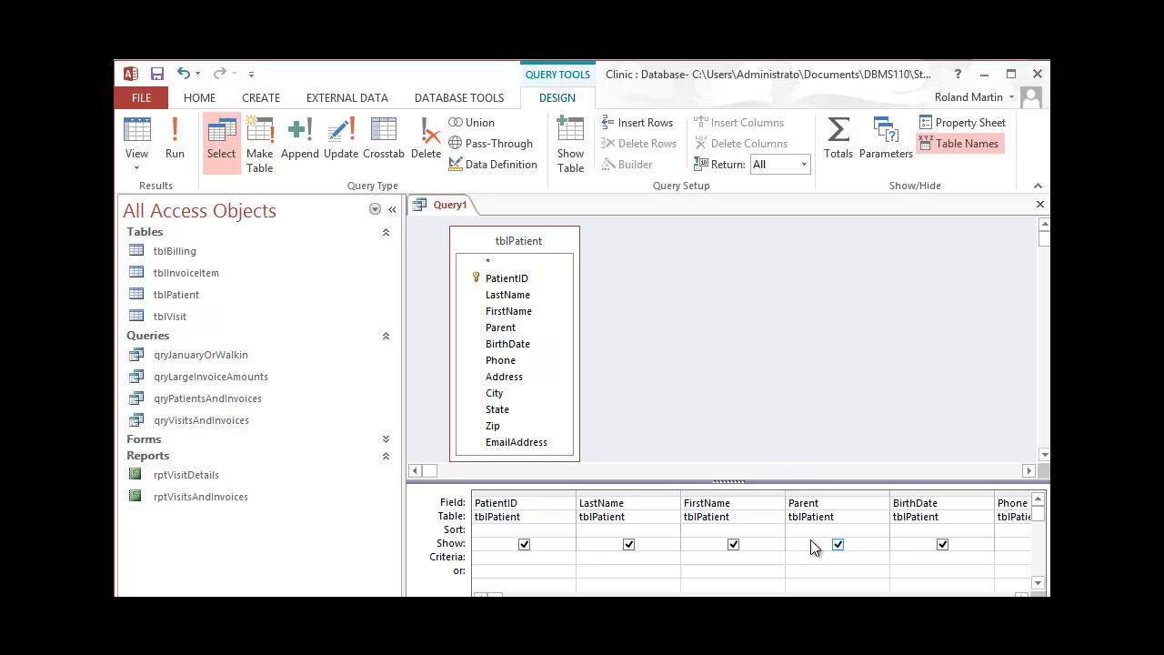
left_click(684, 599)
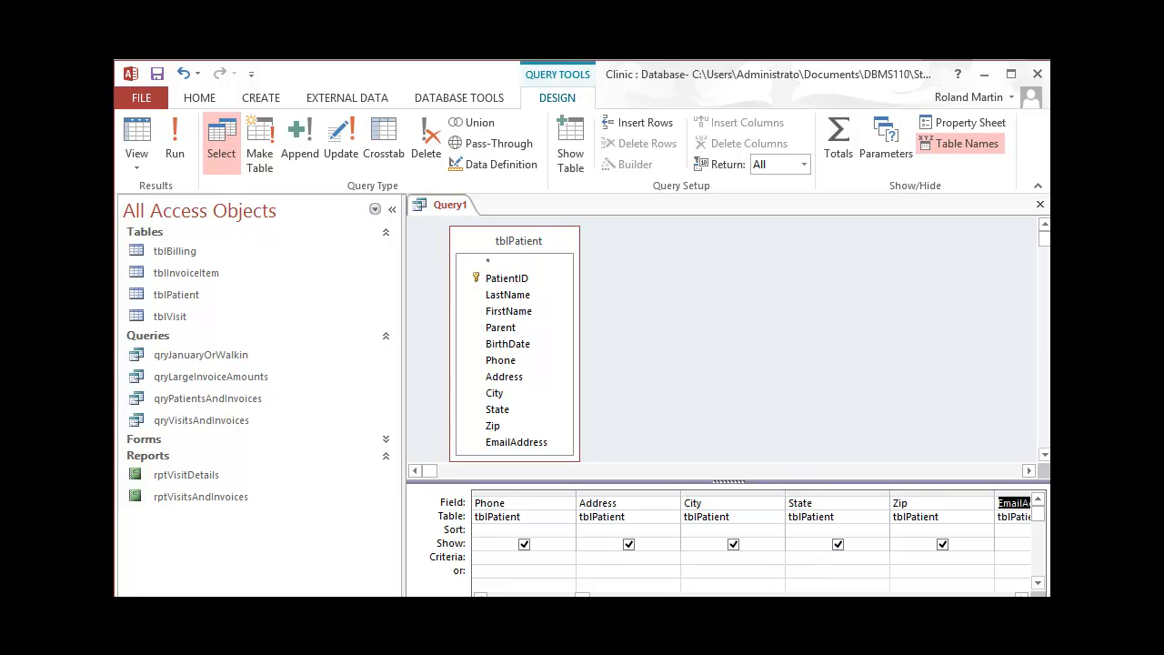
left_click(684, 597)
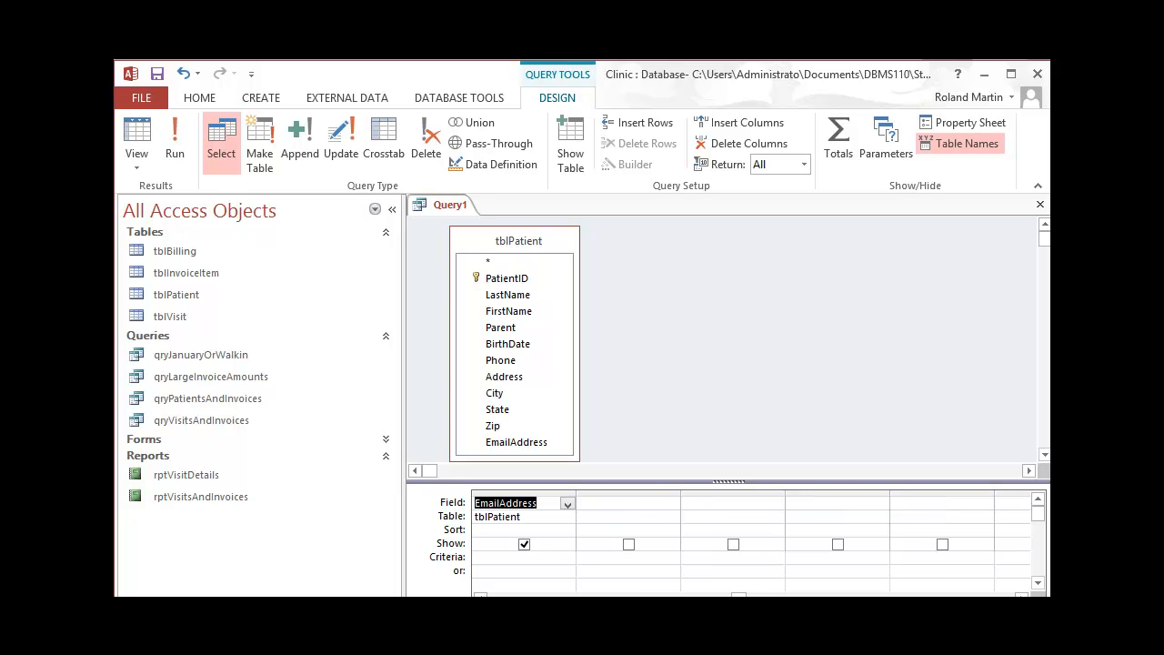
left_click(543, 597)
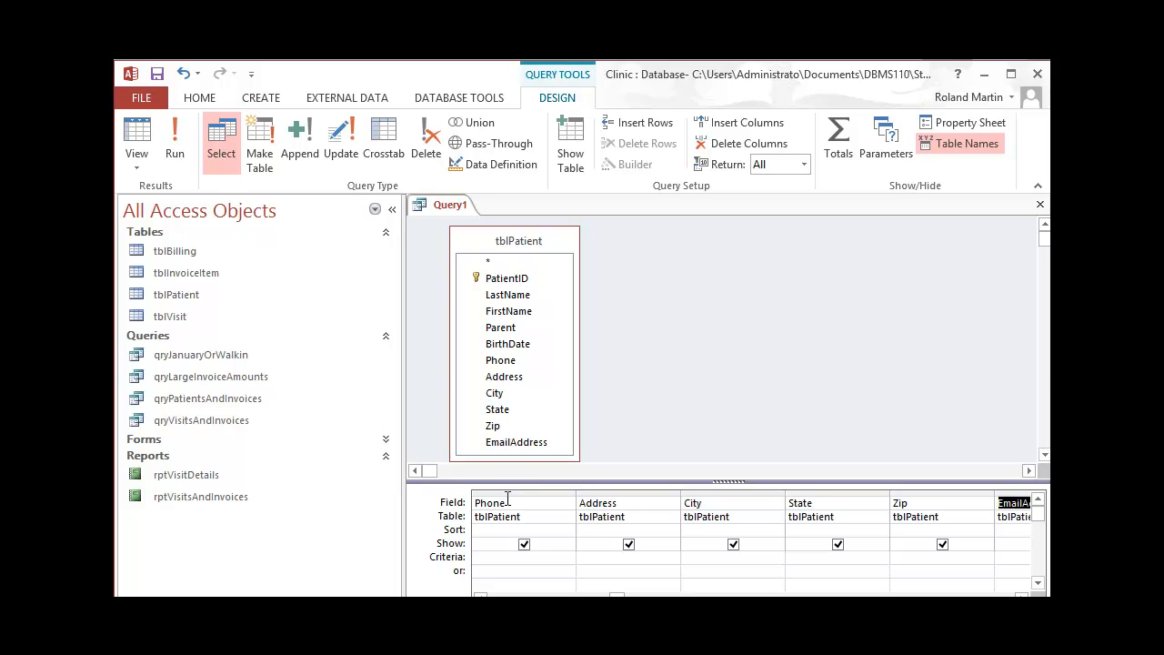
left_click(505, 557)
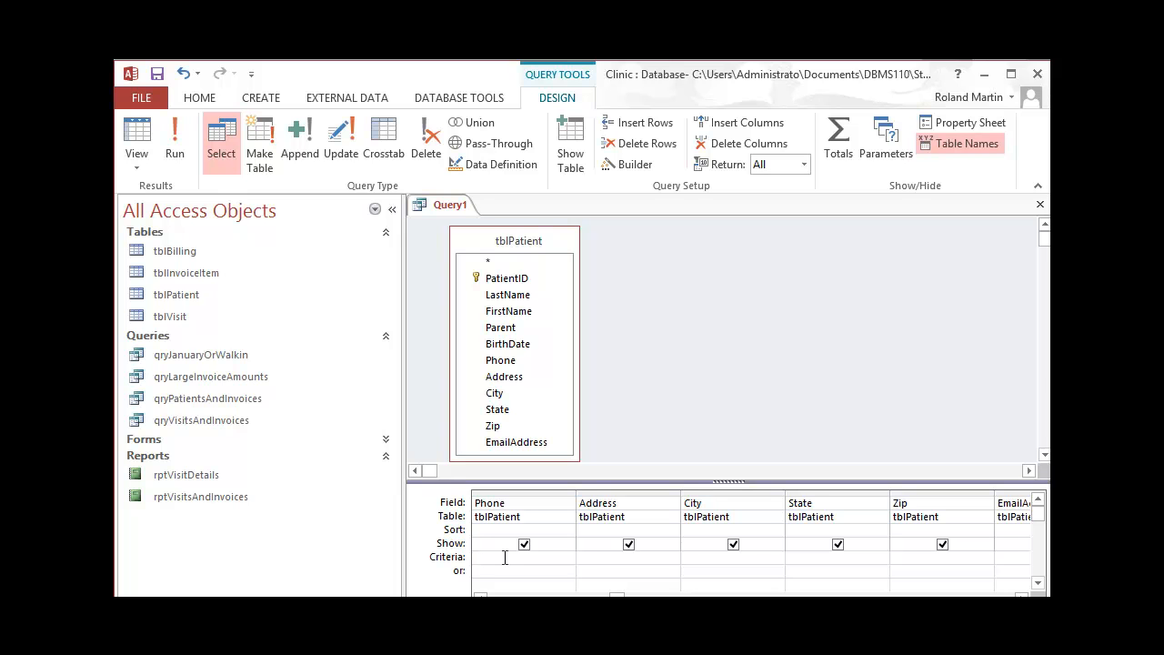
type("Like \"860")
Save the query as qry860AreaCode and run it to view the matching patient records.
left_click(156, 73)
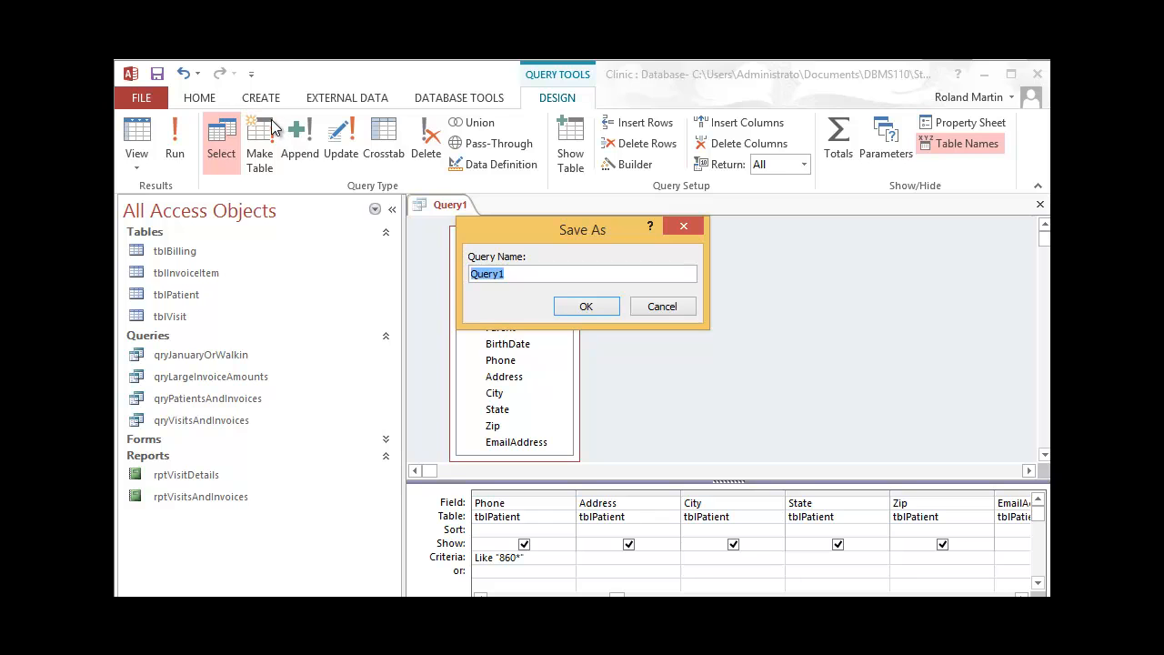
type("qry860AreaCode")
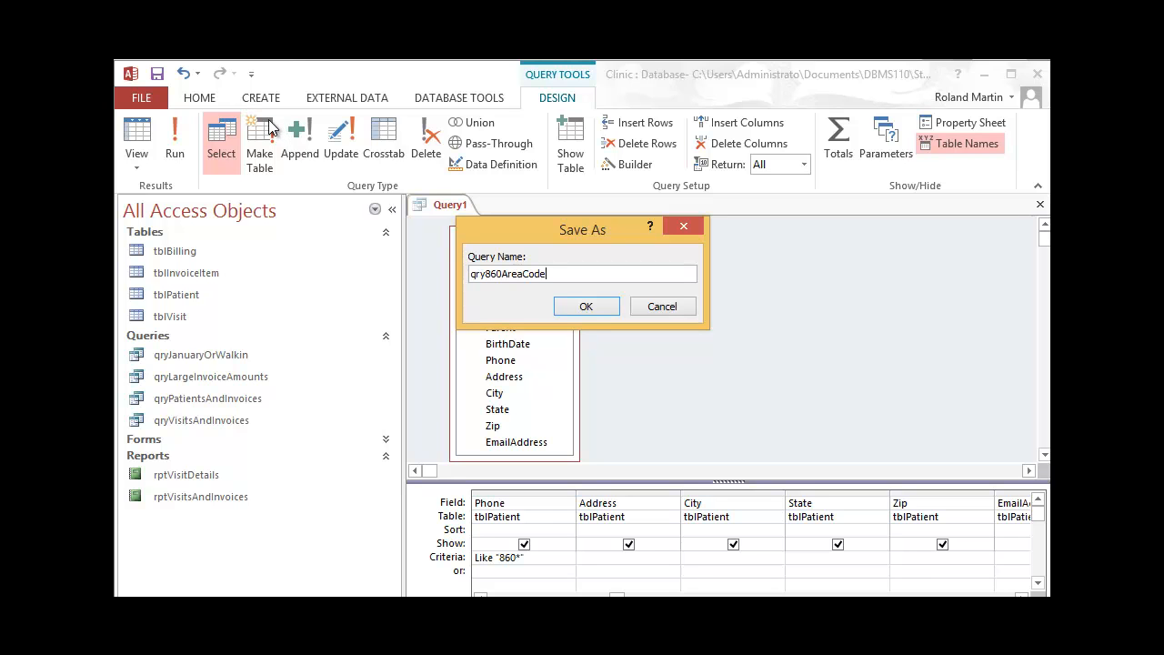
left_click(590, 306)
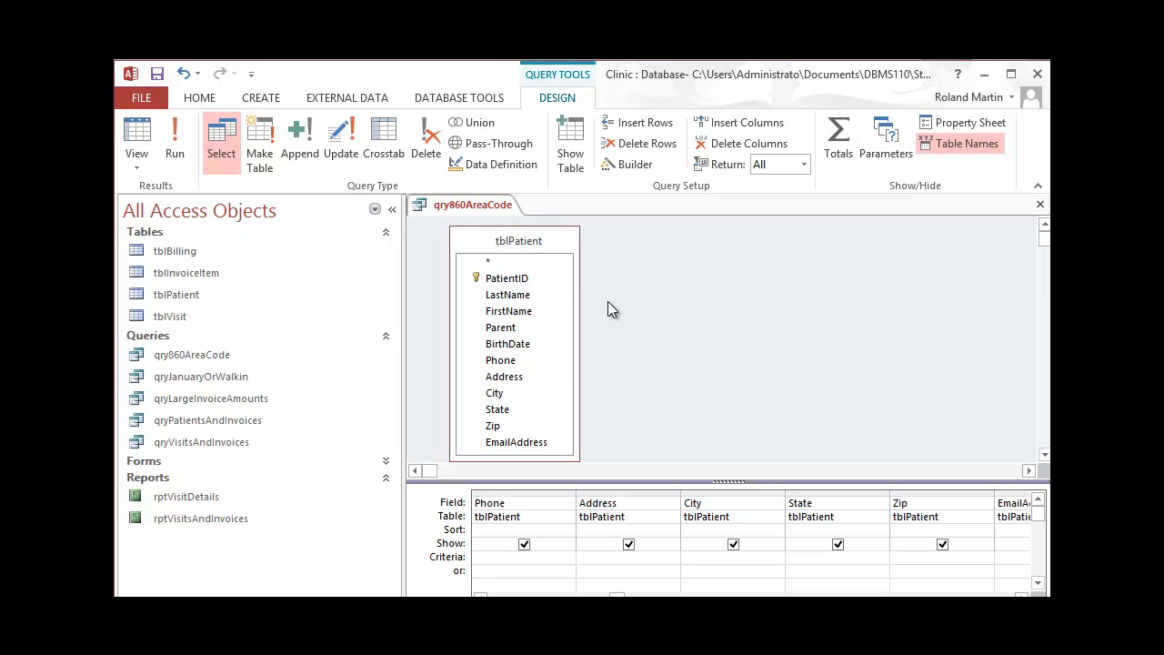
left_click(187, 157)
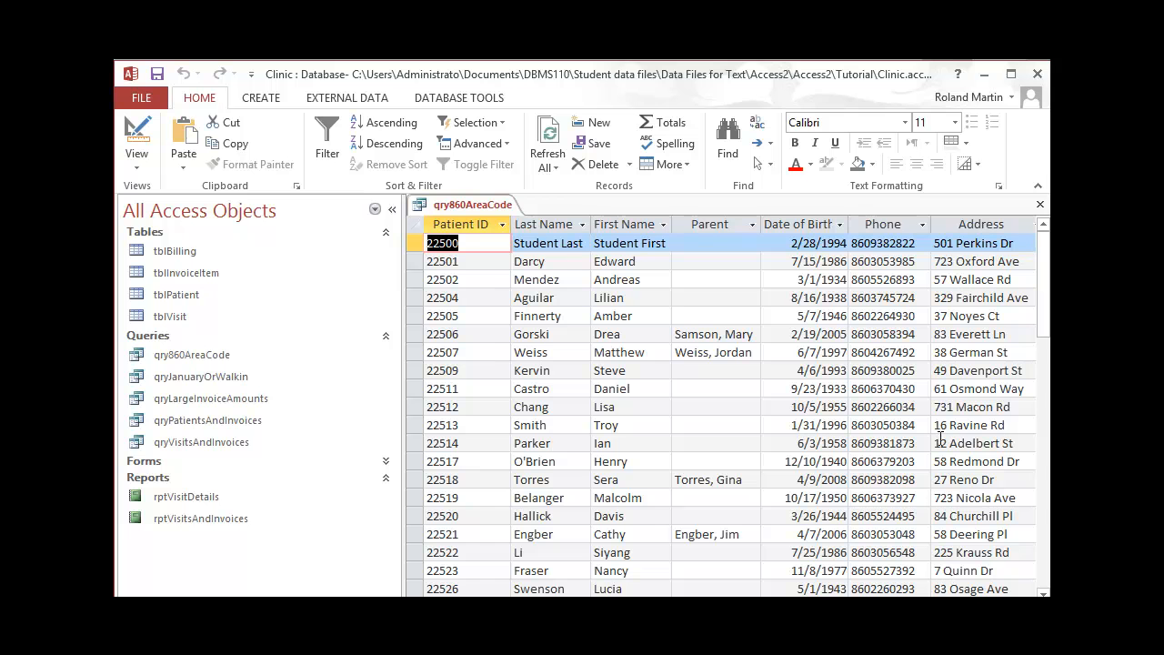
left_click_drag(759, 605, 873, 606)
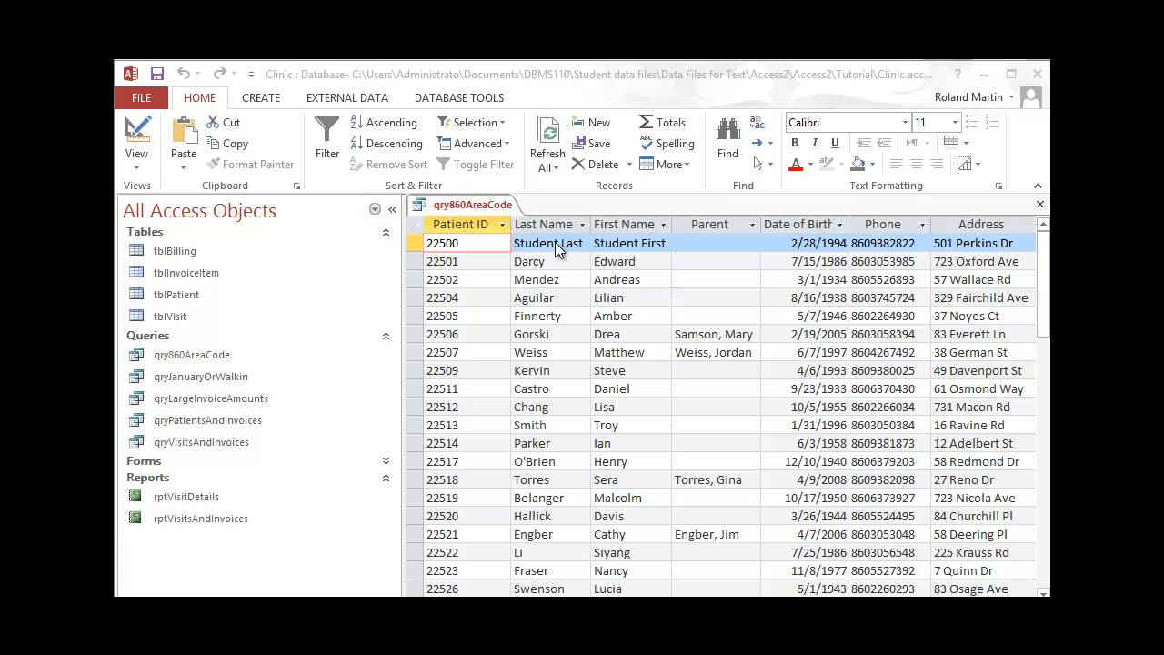
Replace the first record's last and first names with the student's own names, then save the record and close the query.
left_click(558, 241)
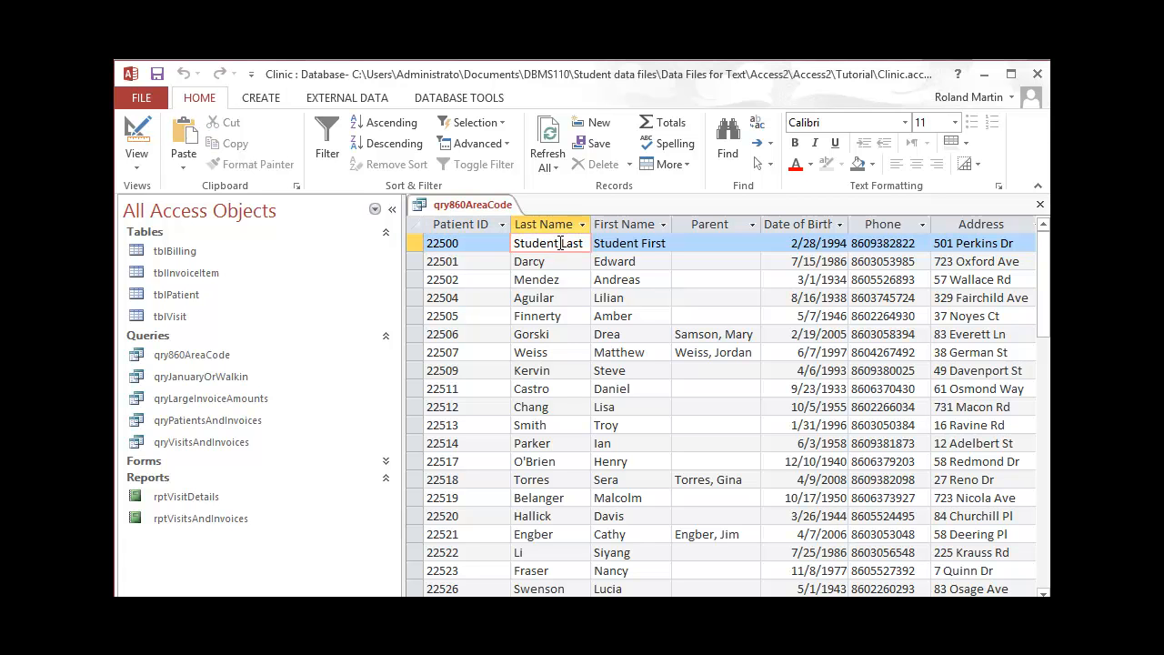
key("ctrl+a")
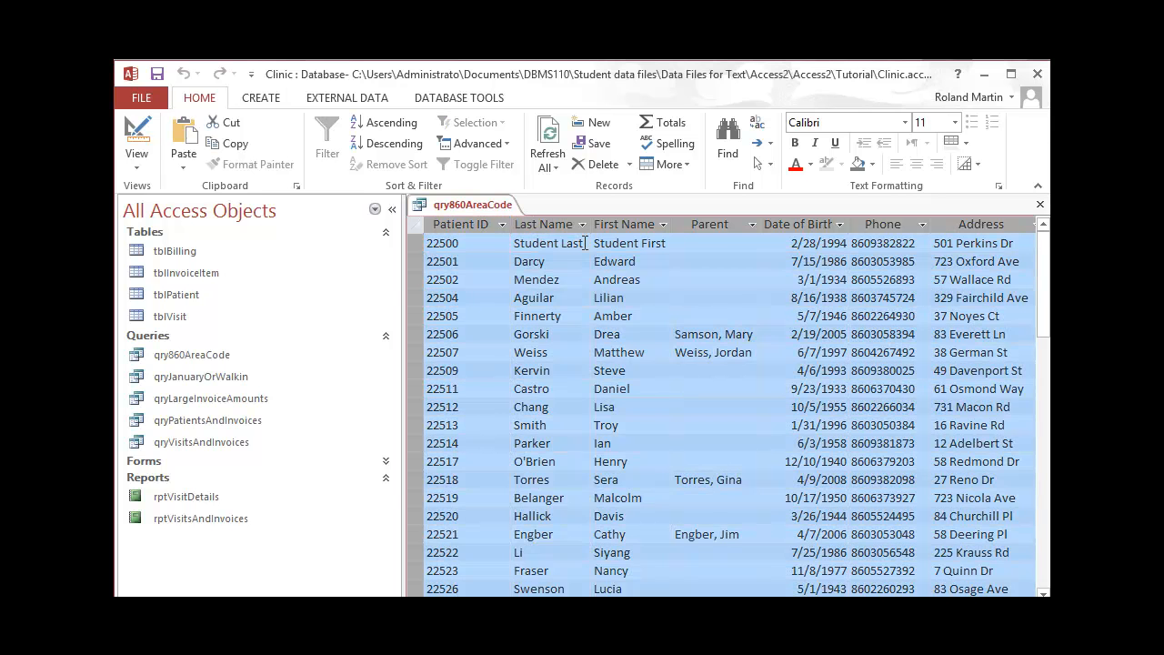
left_click(573, 246)
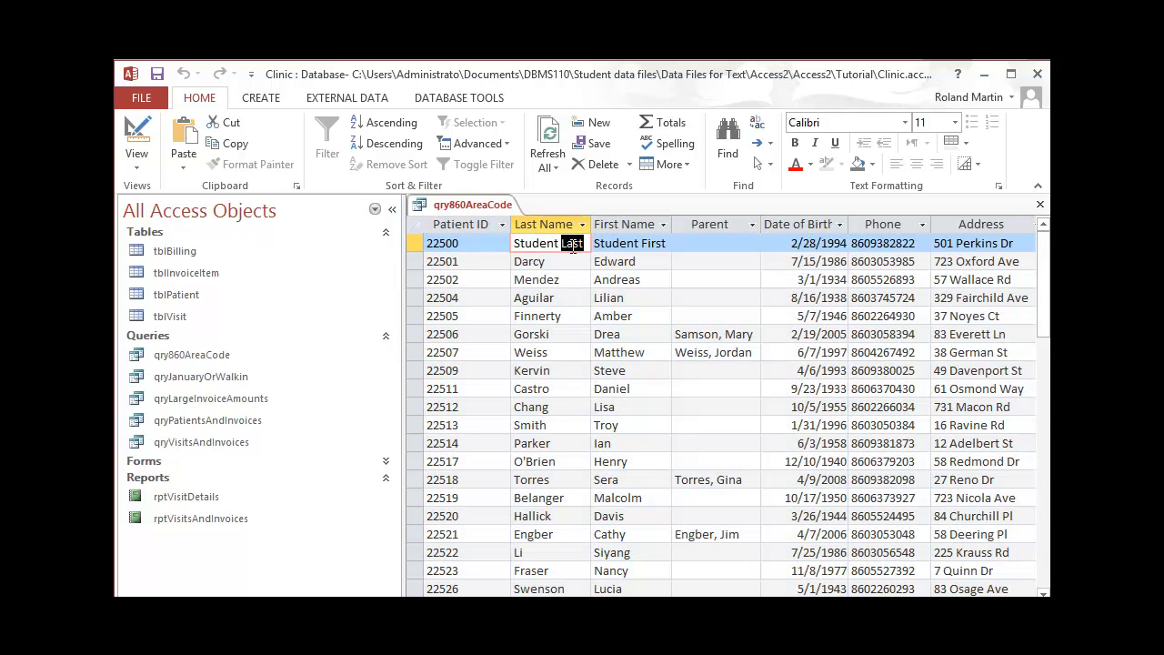
left_click_drag(584, 243, 501, 246)
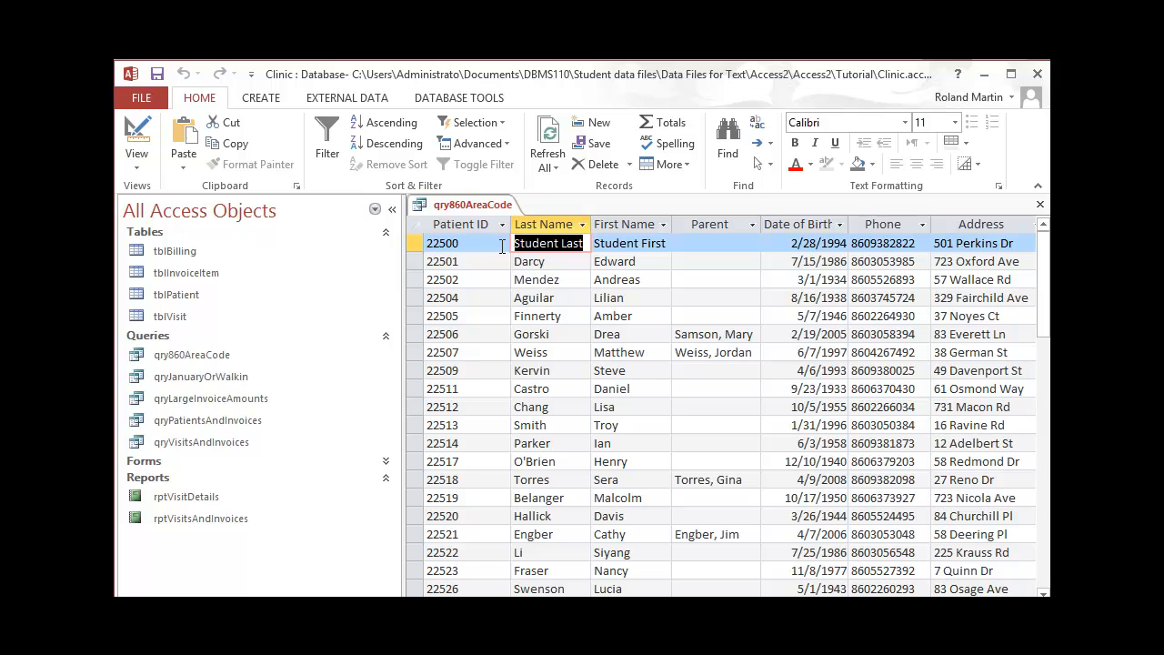
type("Martin")
key("Tab")
type("Roland")
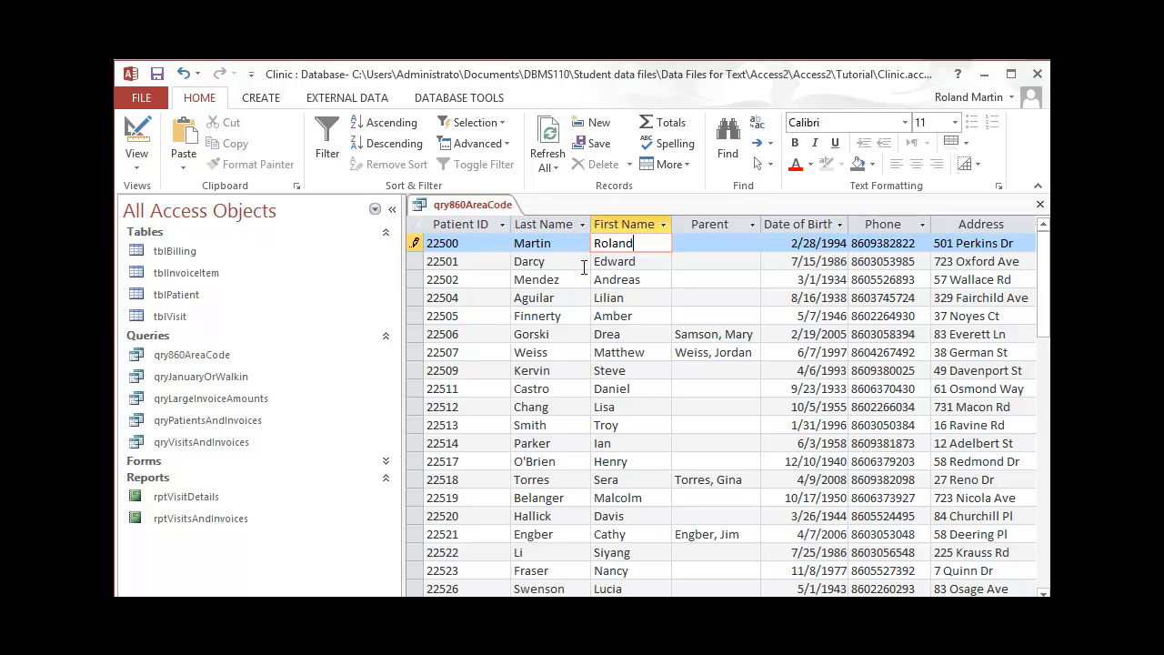
key("Tab")
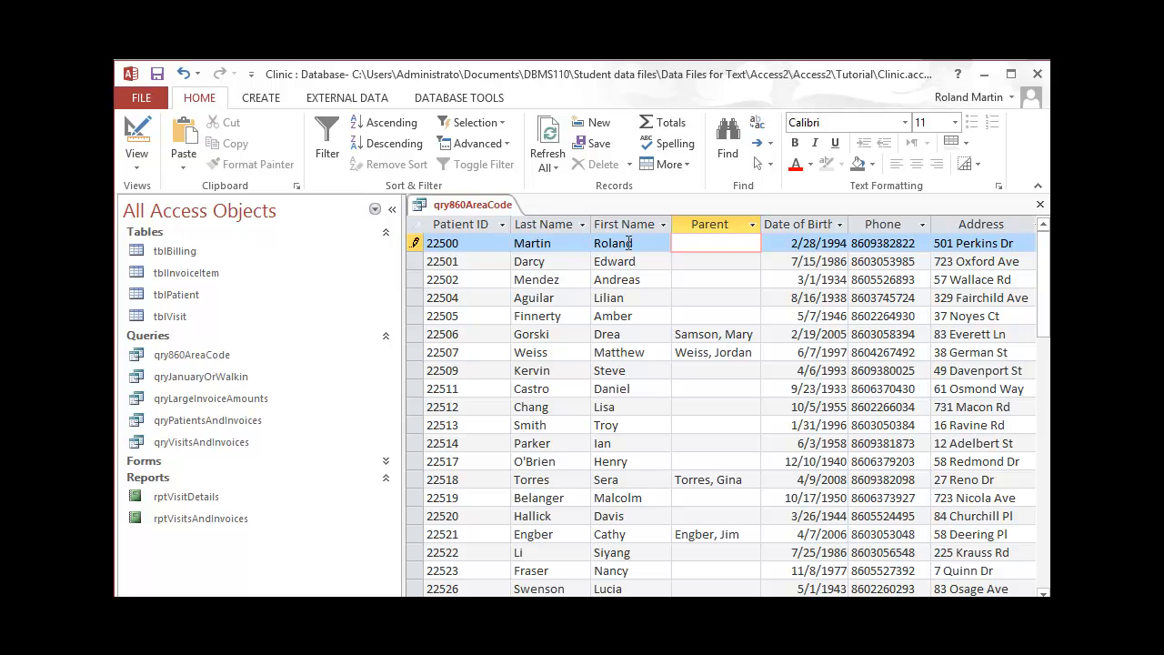
left_click(164, 76)
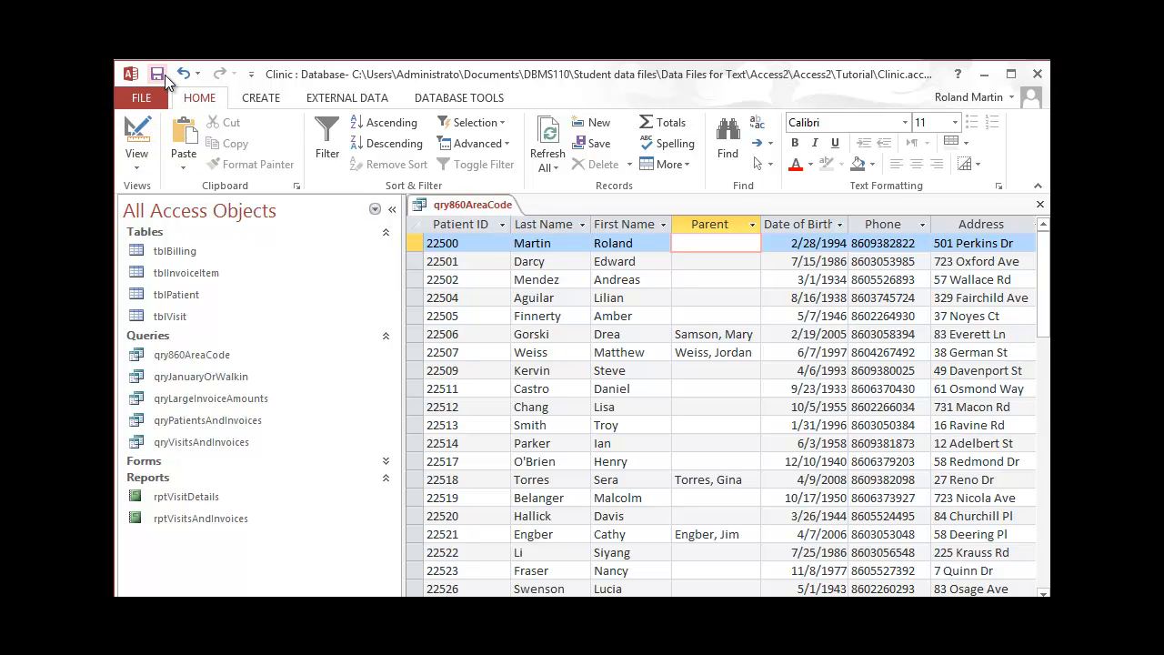
left_click(1042, 205)
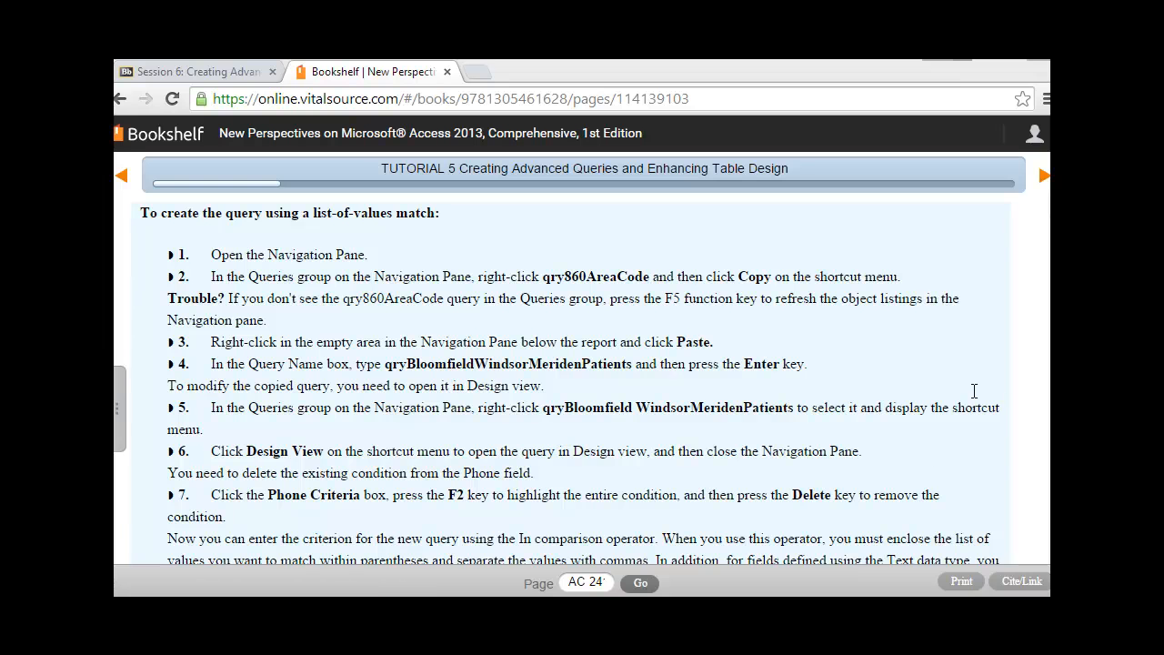
Read the remaining textbook steps for the list-of-values match query in the browser and return to Access.
scroll(1033, 384, "down", 4)
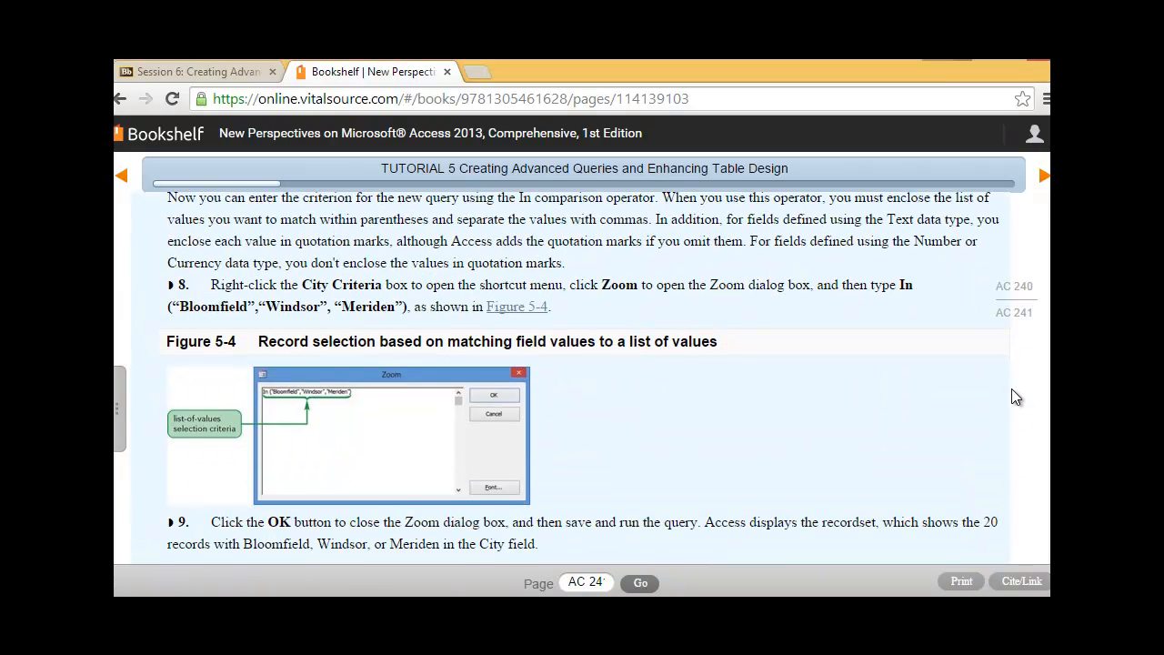
left_click(1043, 176)
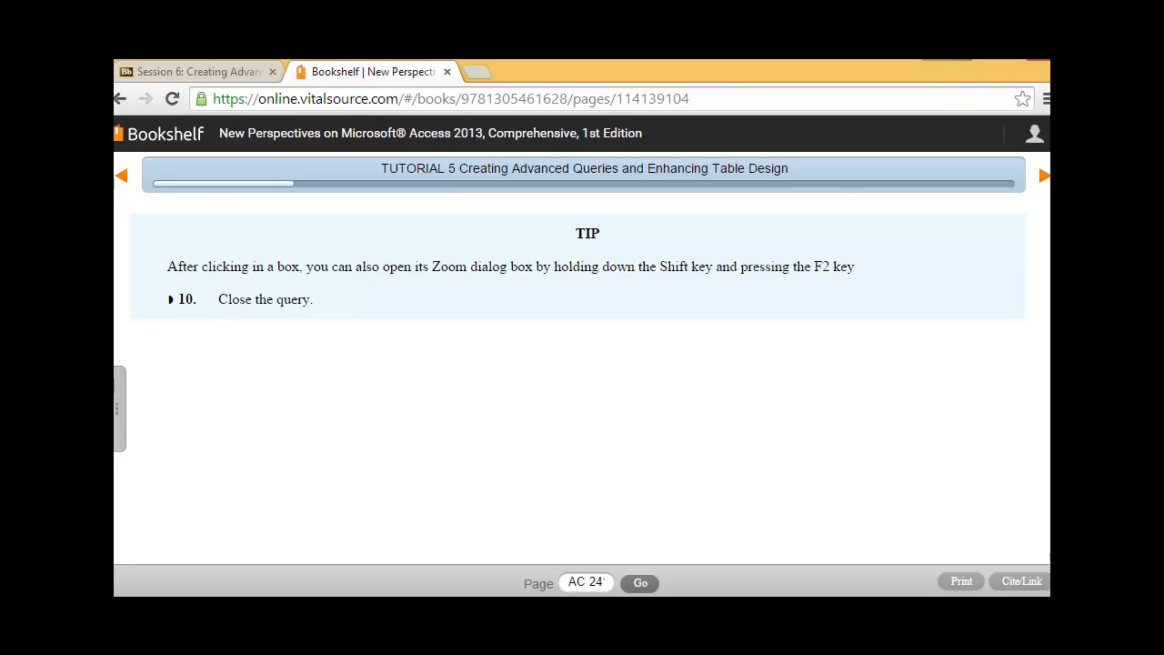
key("alt+Tab")
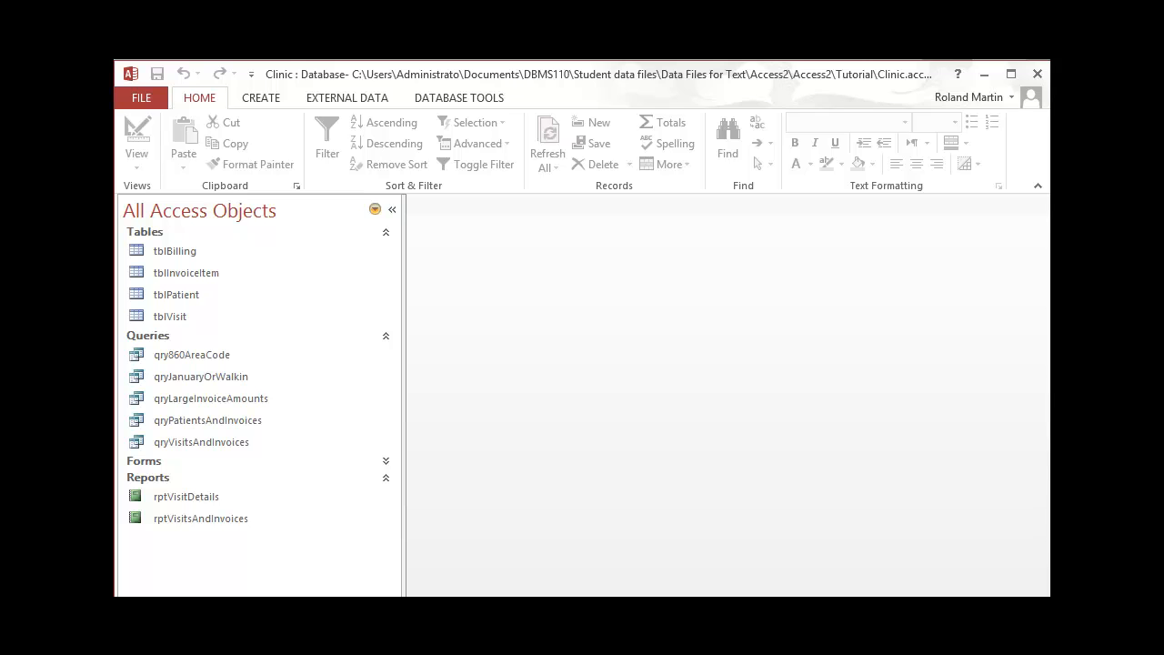
Copy the qry860AreaCode query and paste it as a new query named qryBloomfieldWindsorMeridenPatients.
right_click(202, 353)
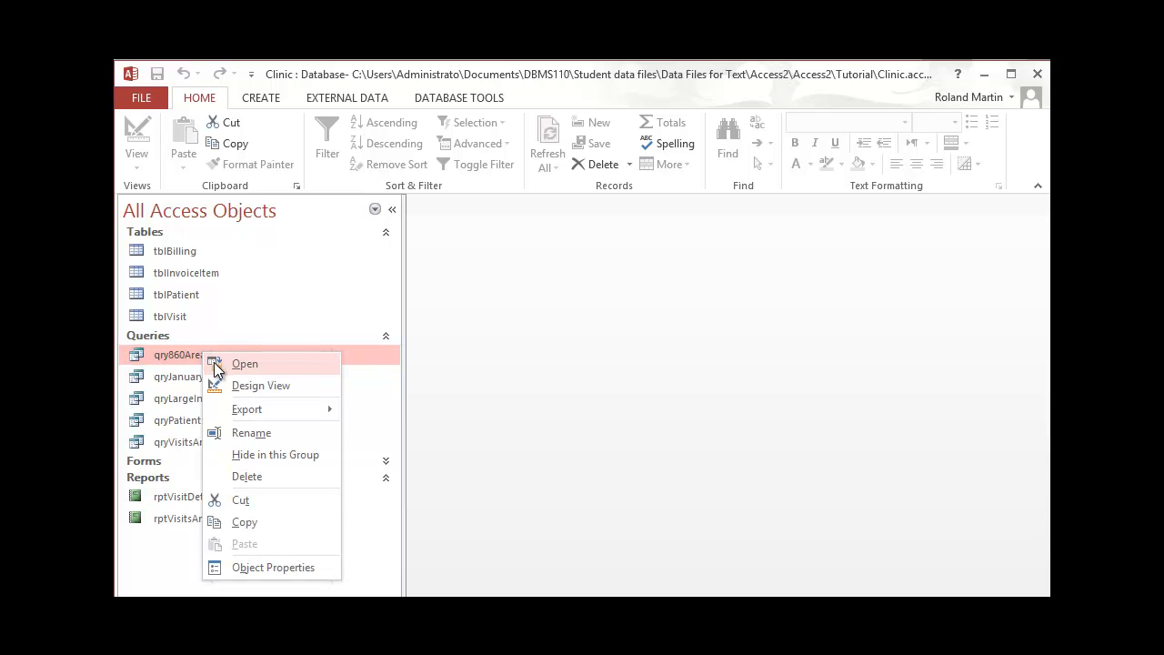
left_click(271, 522)
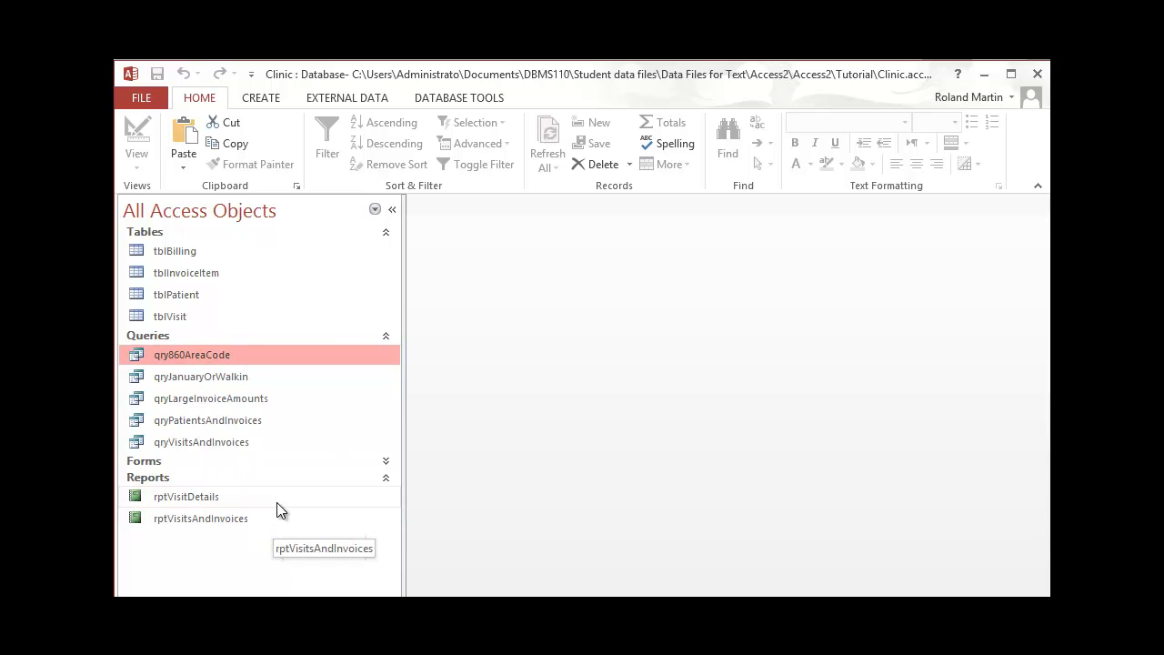
right_click(300, 437)
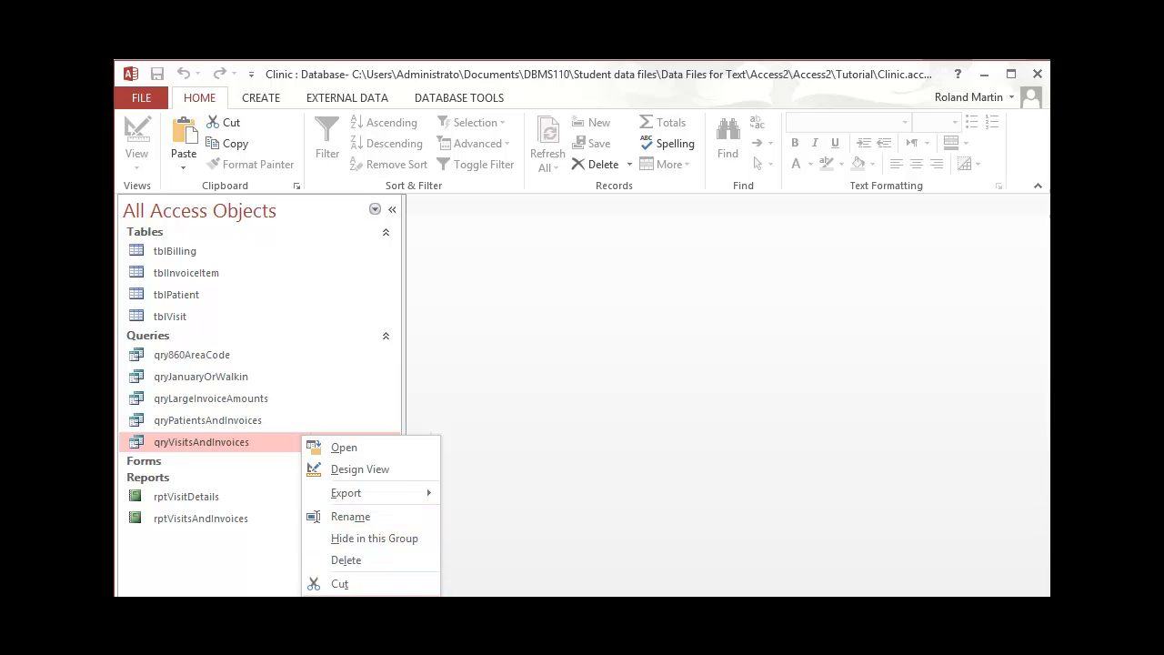
left_click(350, 627)
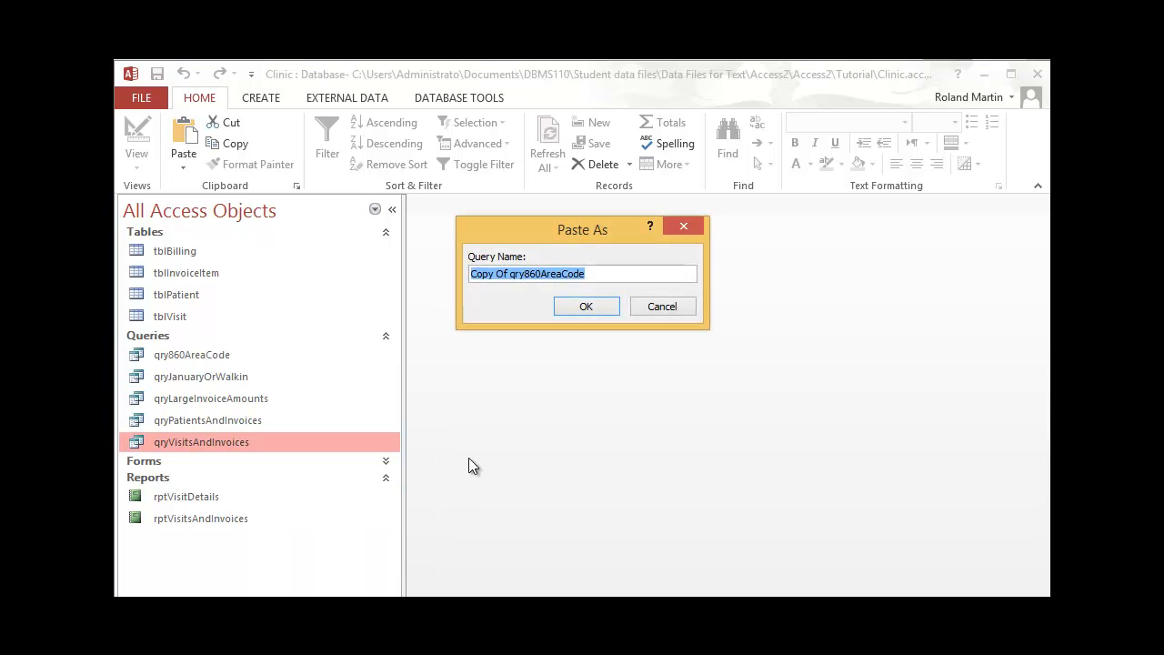
key("ctrl+v")
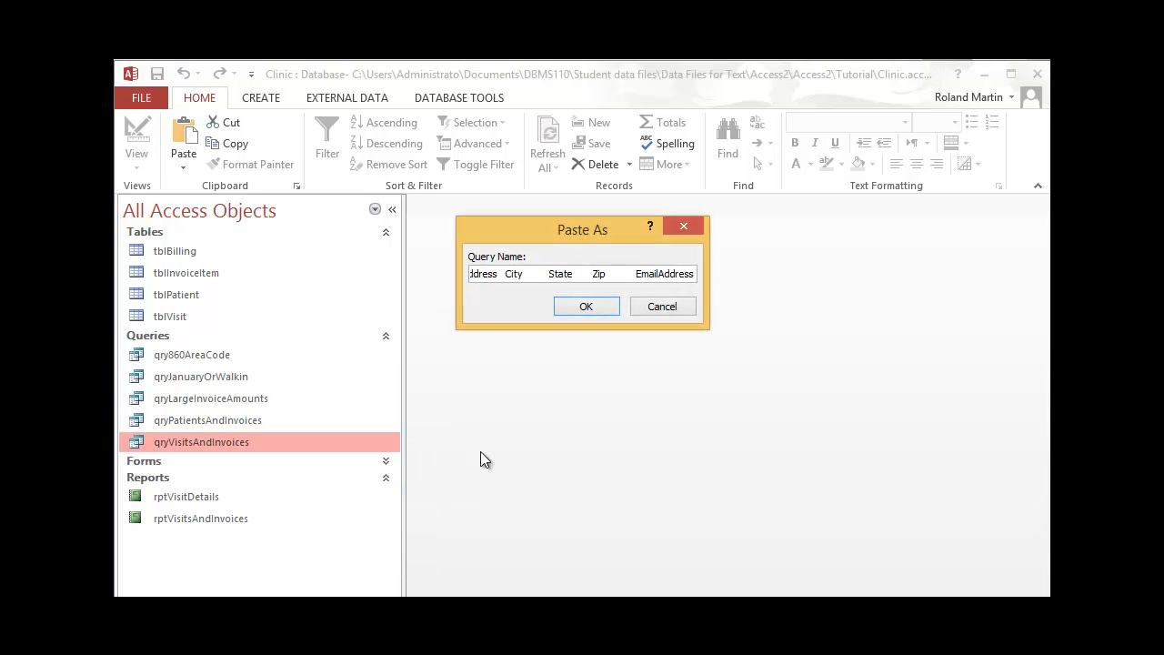
key("ctrl+a")
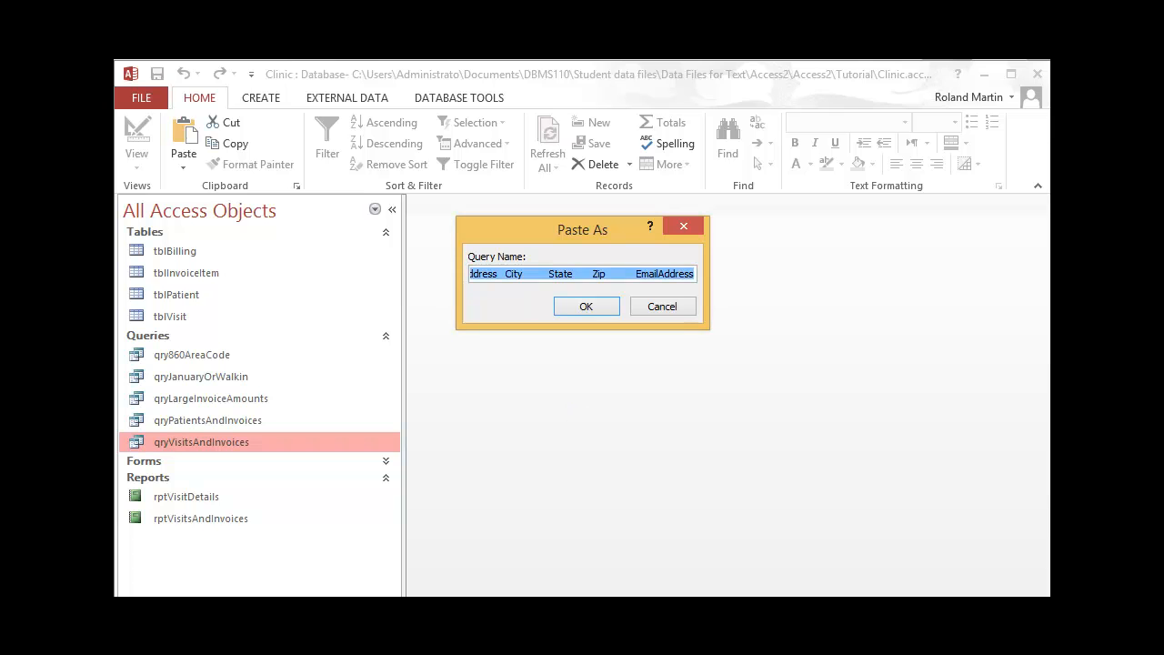
type("qryBloomfieldWindsorMeridenPatients")
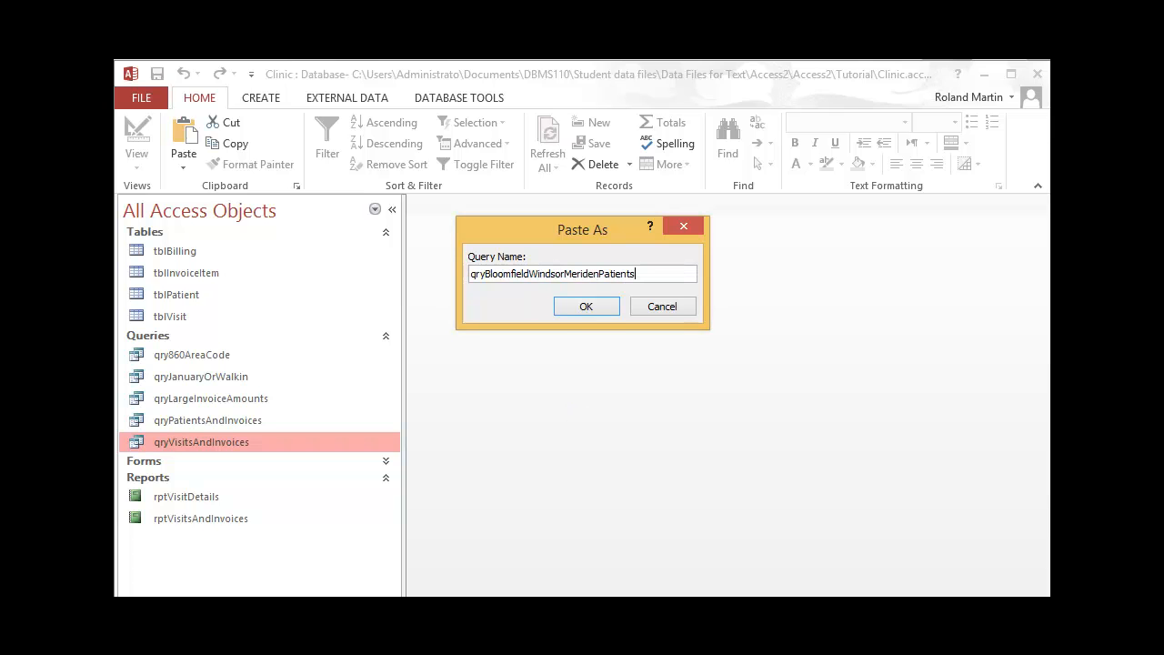
left_click(586, 307)
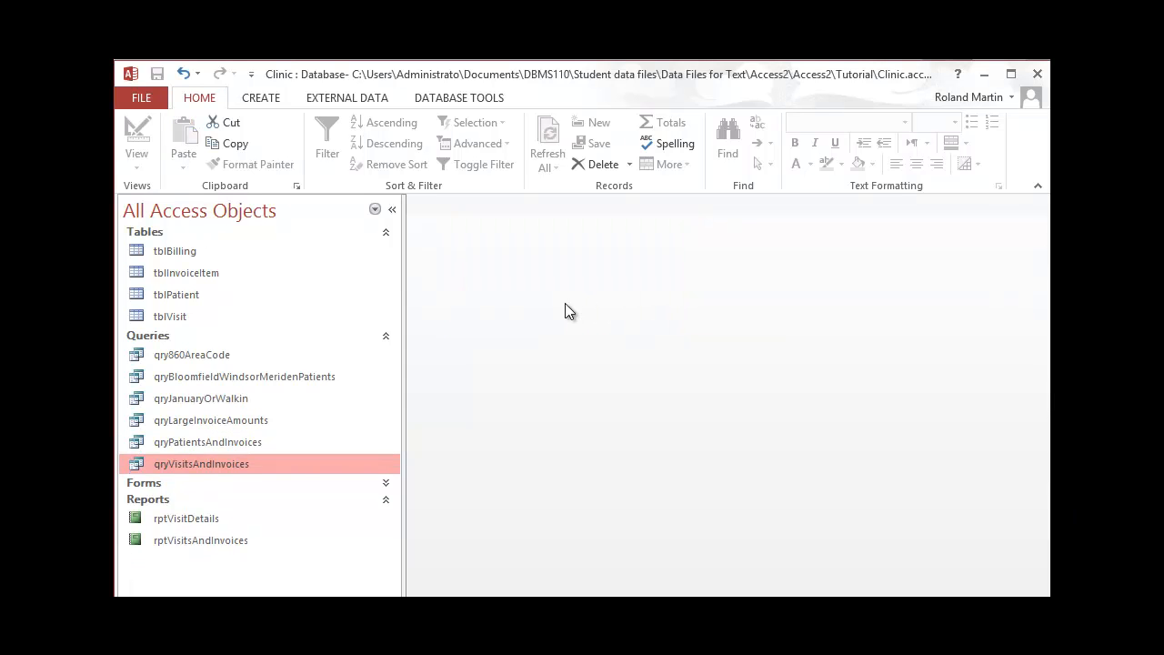
Open qryBloomfieldWindsorMeridenPatients in Design view and close the Navigation Pane.
left_click(306, 371)
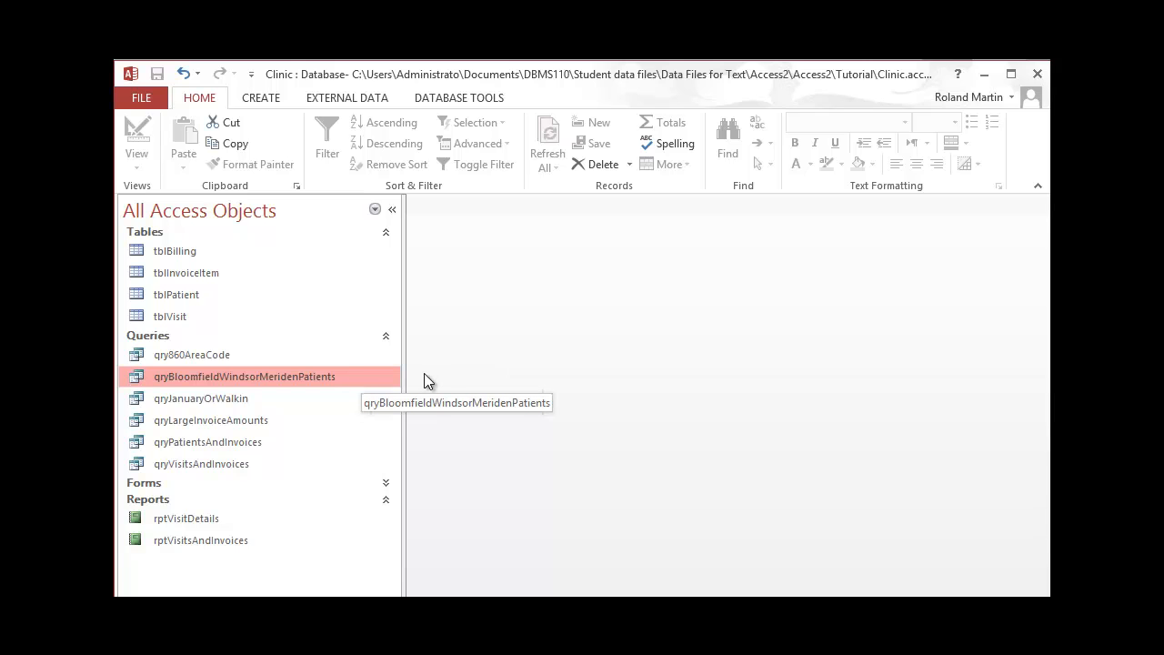
right_click(337, 376)
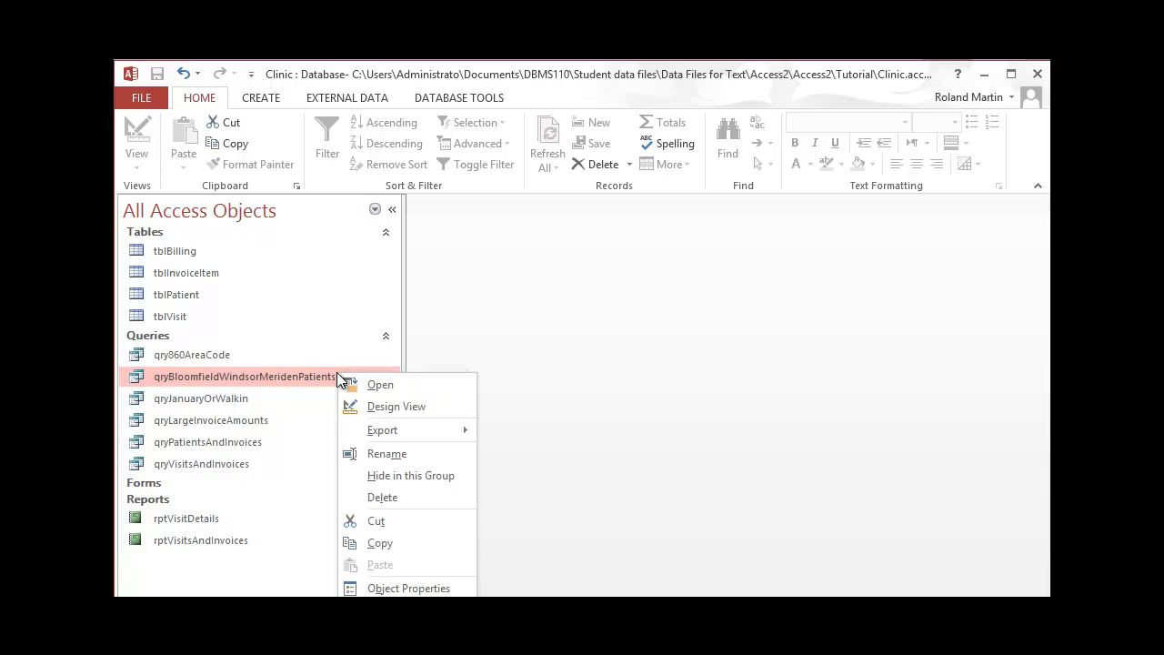
left_click(384, 405)
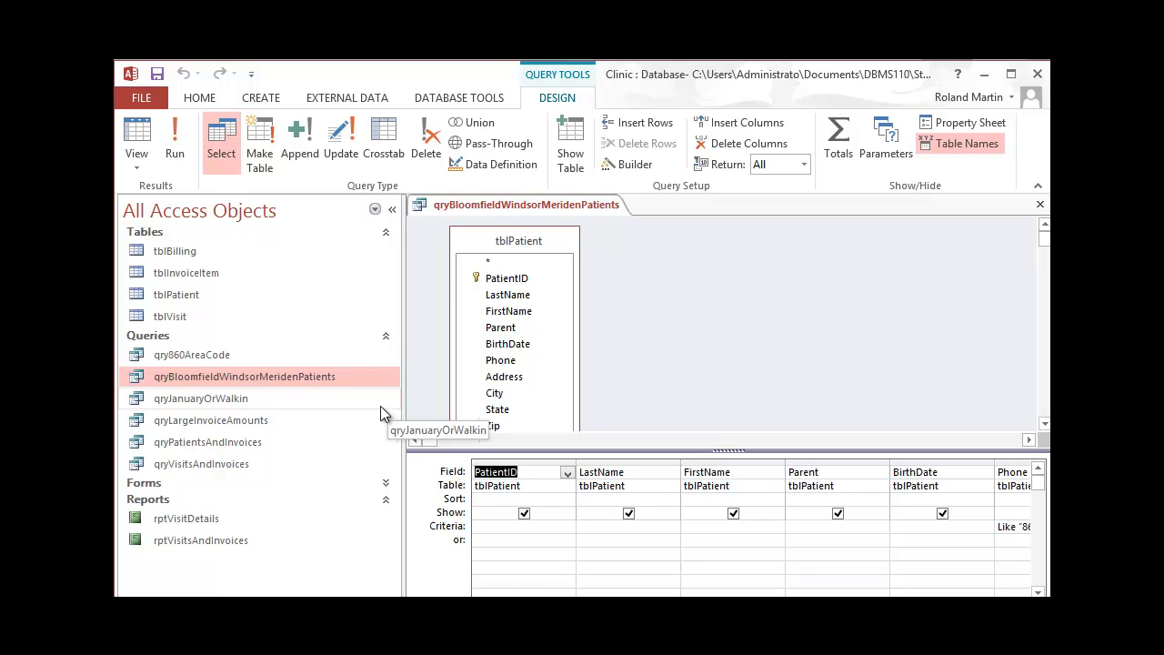
left_click(394, 210)
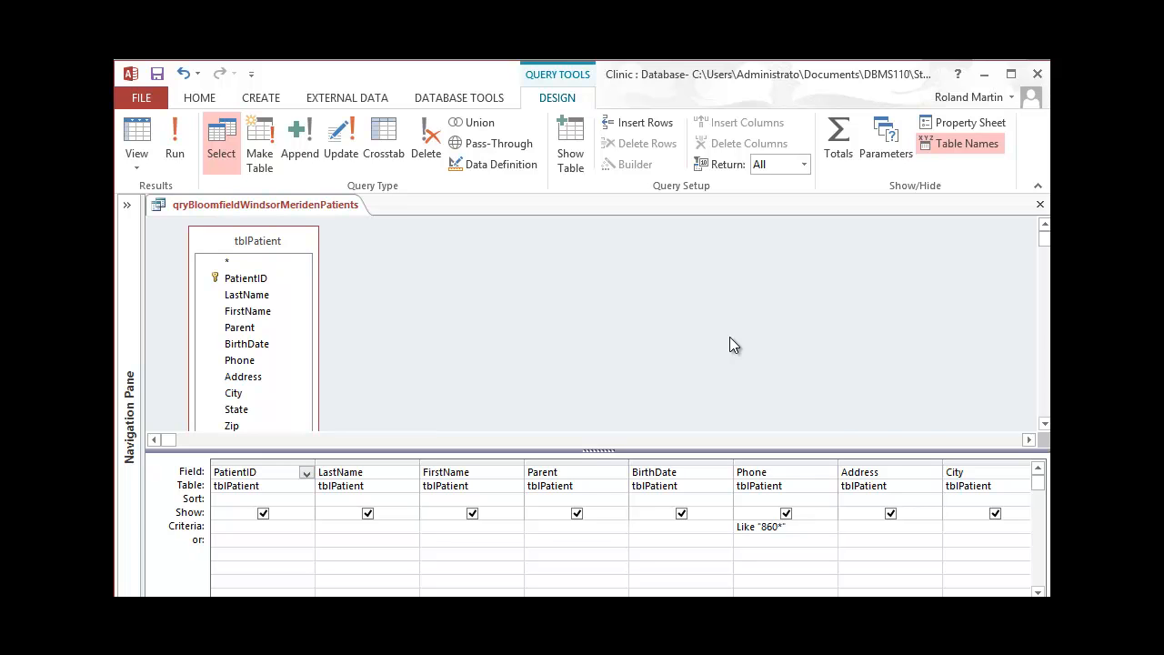
Delete the whole Phone column, including its criterion, from the query's design grid.
left_click(778, 464)
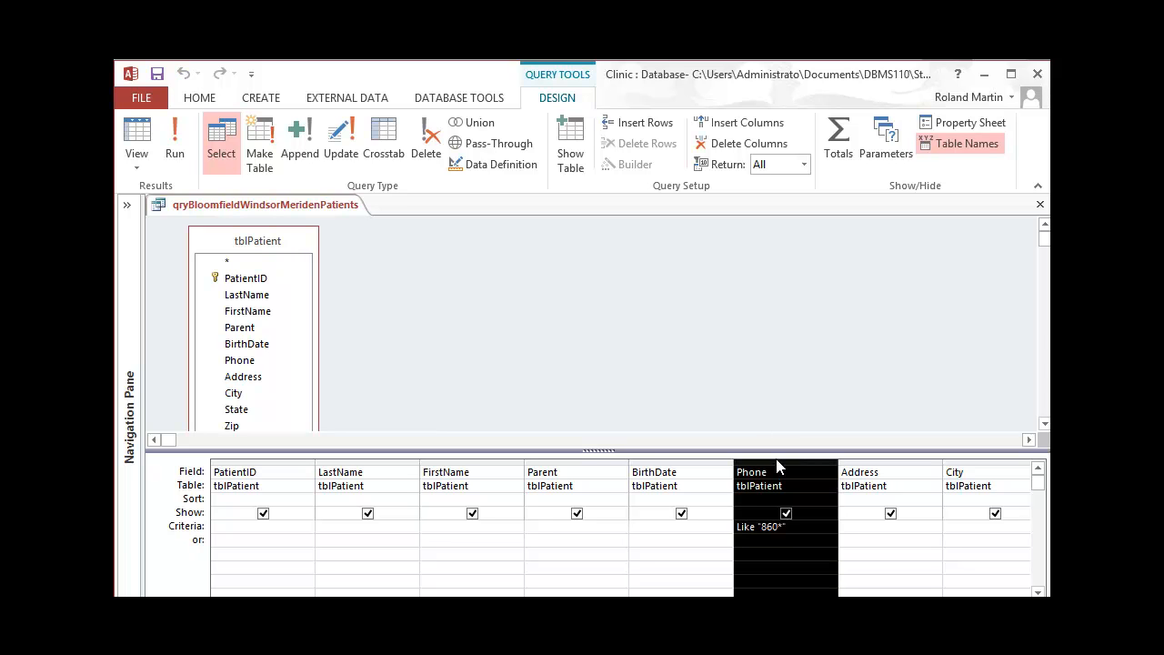
key("Delete")
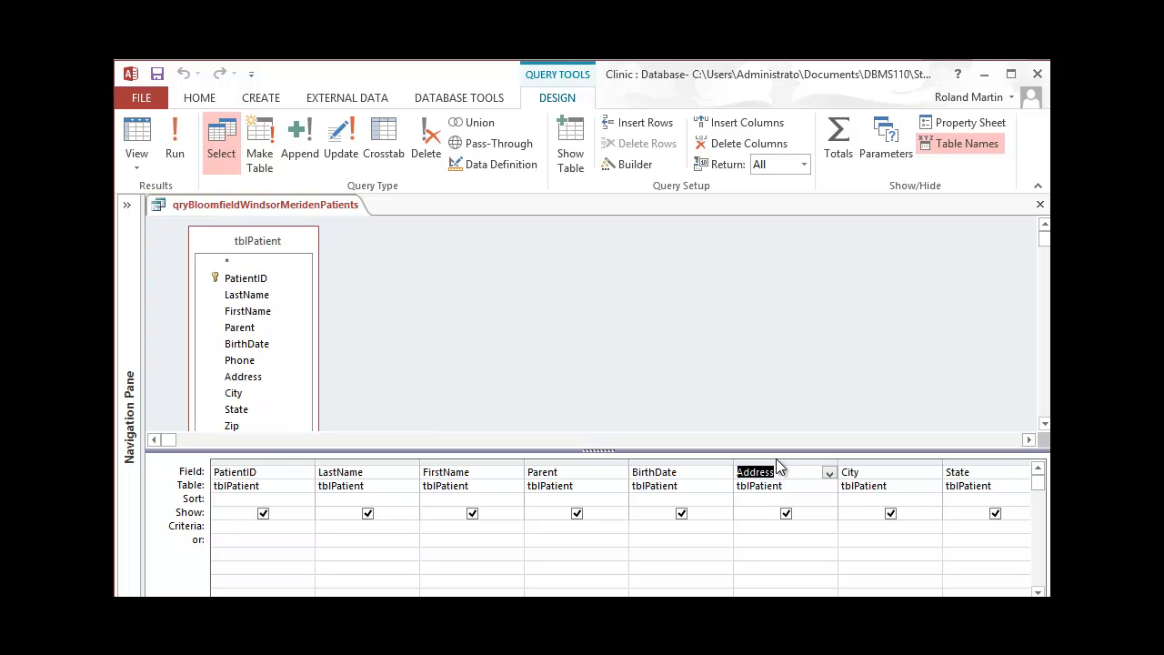
Try to replace the City field name with the textbook's In expression for Bloomfield, Windsor and Meriden, using the Zoom dialog.
right_click(879, 463)
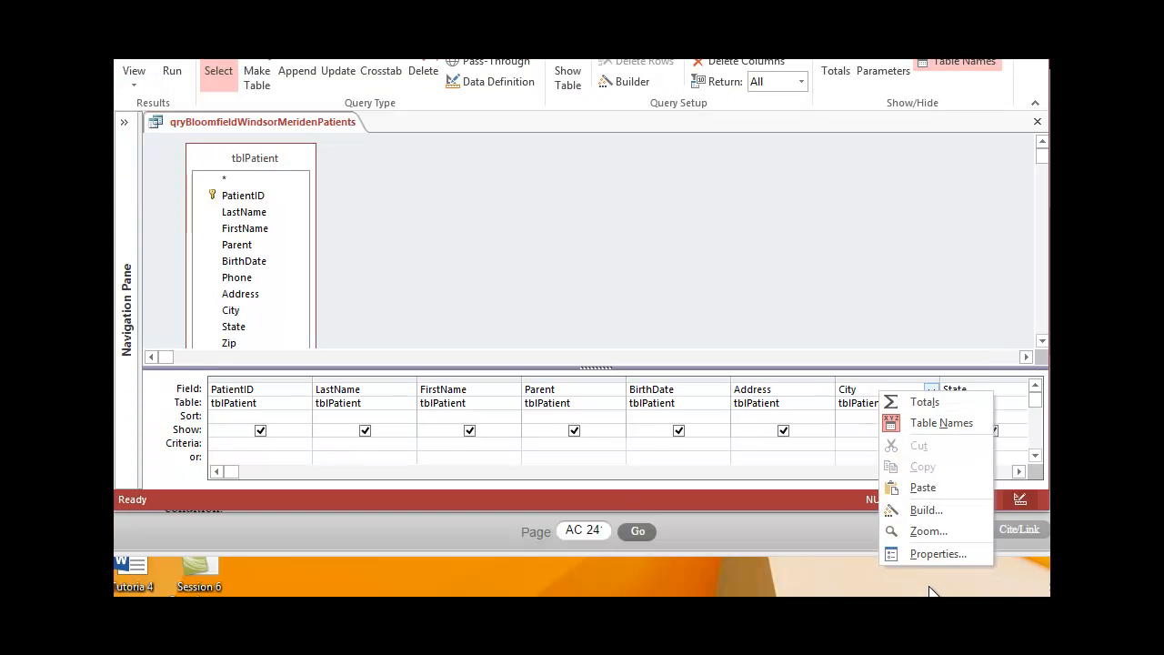
key("Escape")
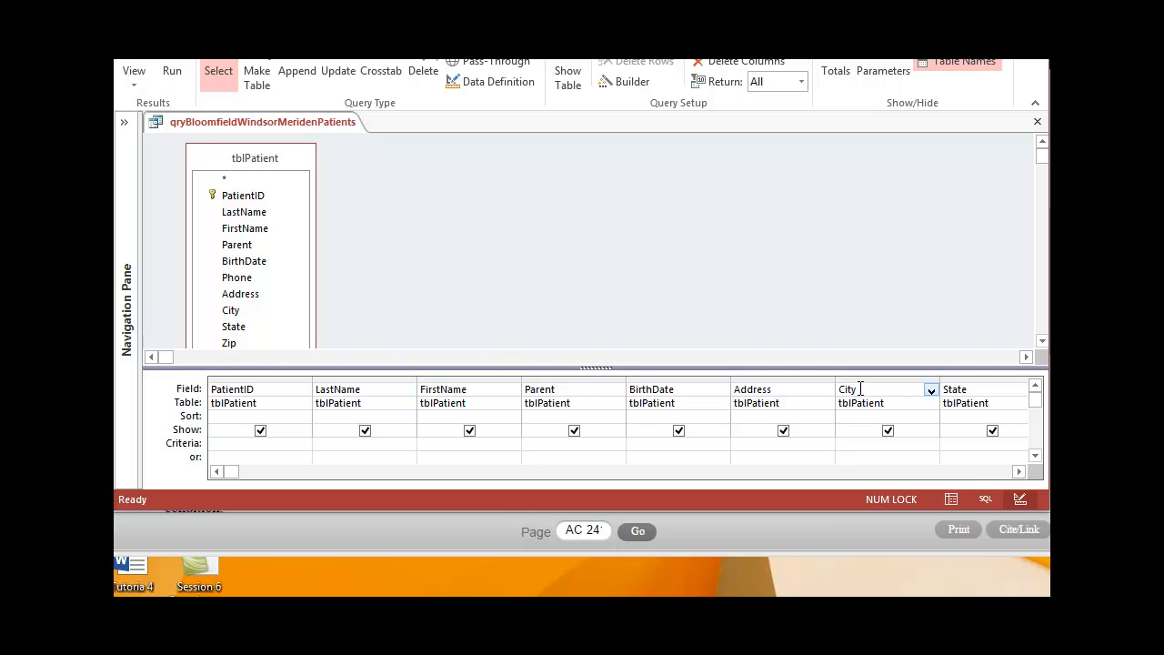
right_click(860, 396)
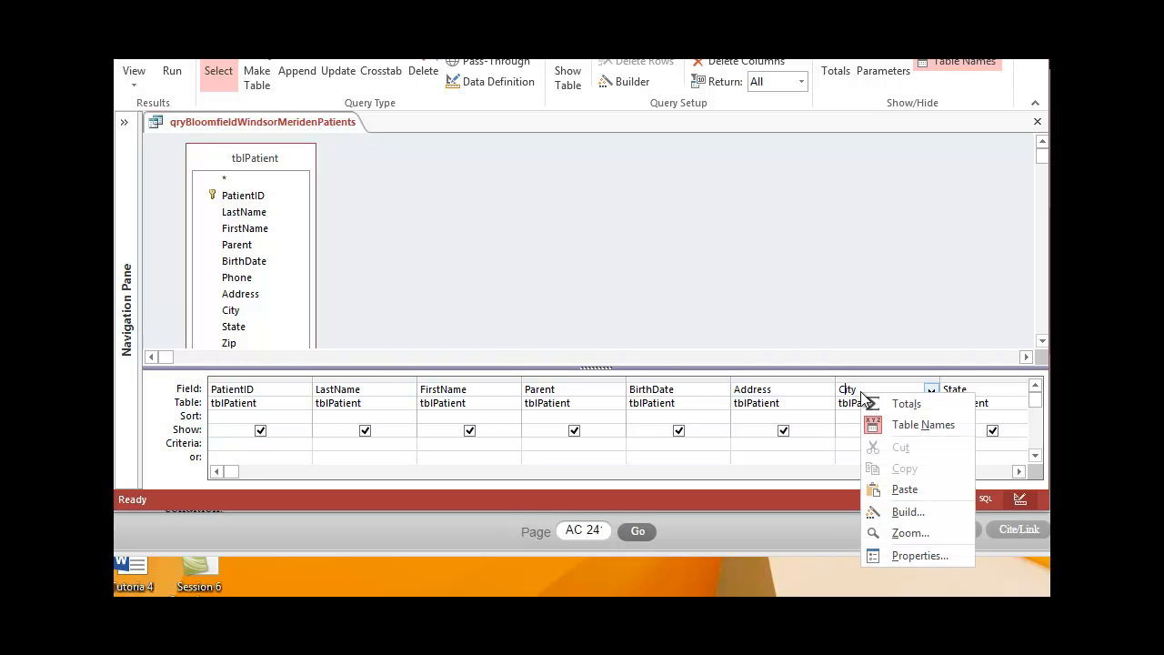
left_click(909, 532)
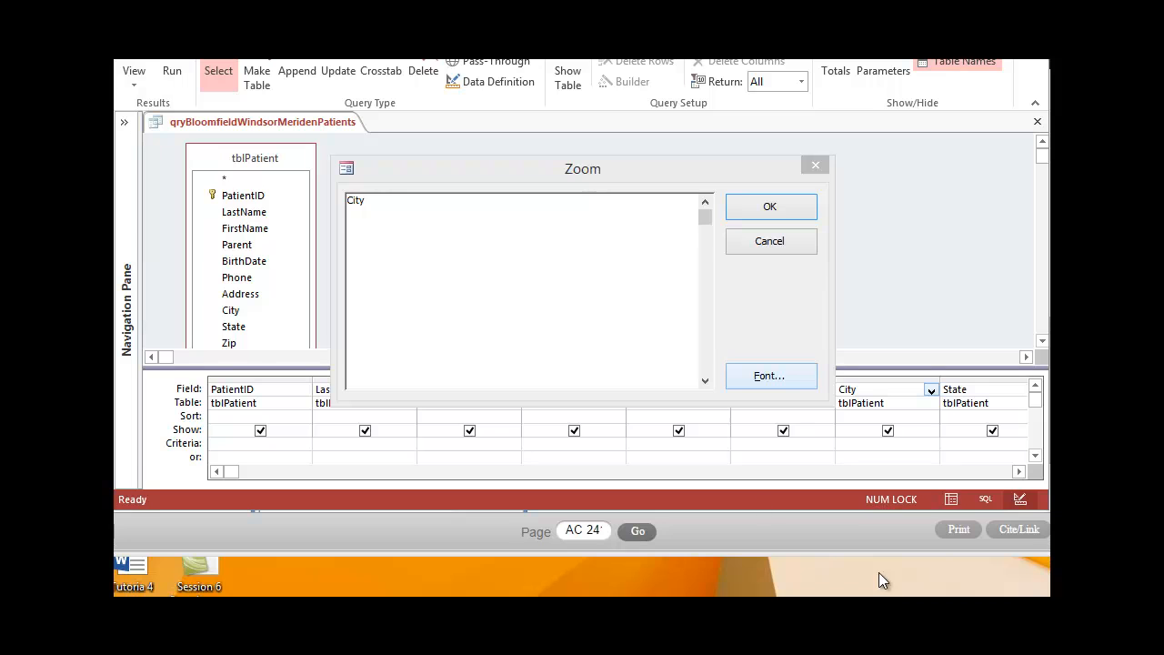
left_click(521, 236)
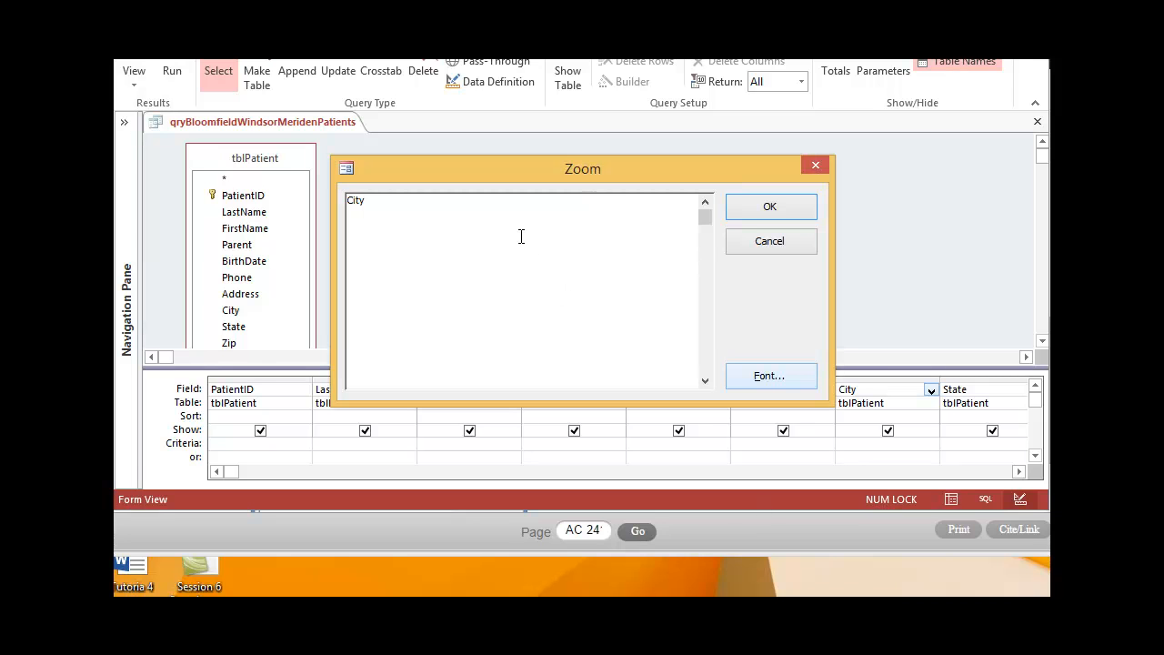
left_click_drag(377, 202, 309, 189)
key("ctrl+v")
left_click(784, 208)
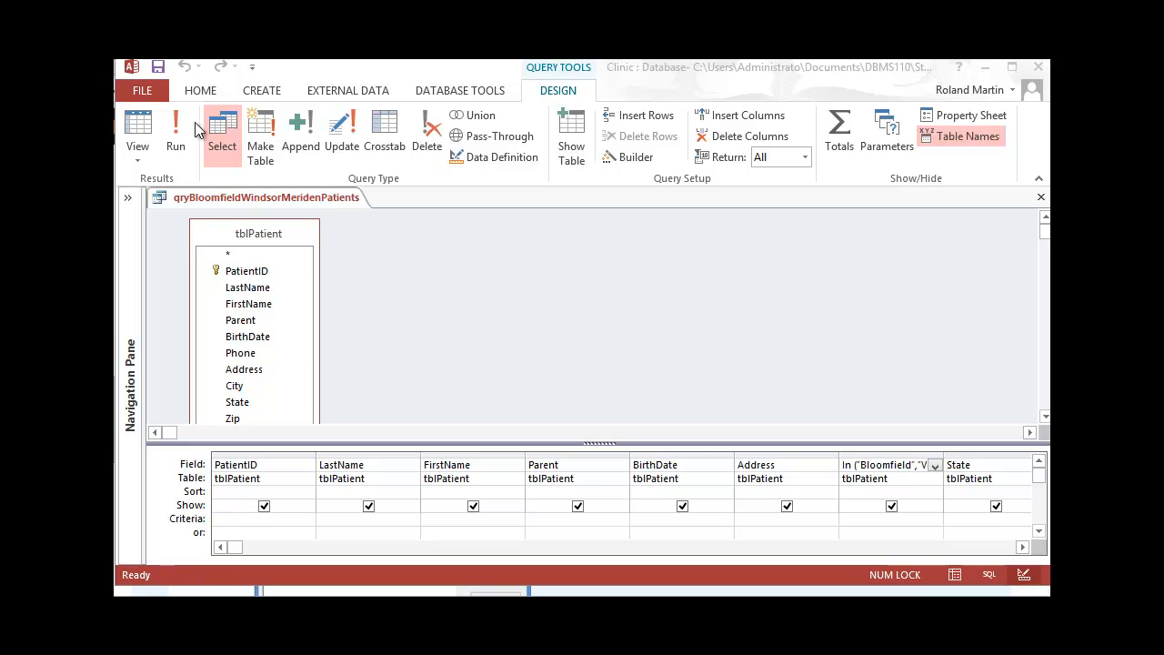
Try to save the query and set the altered column's field back to City.
left_click(158, 68)
left_click(158, 68)
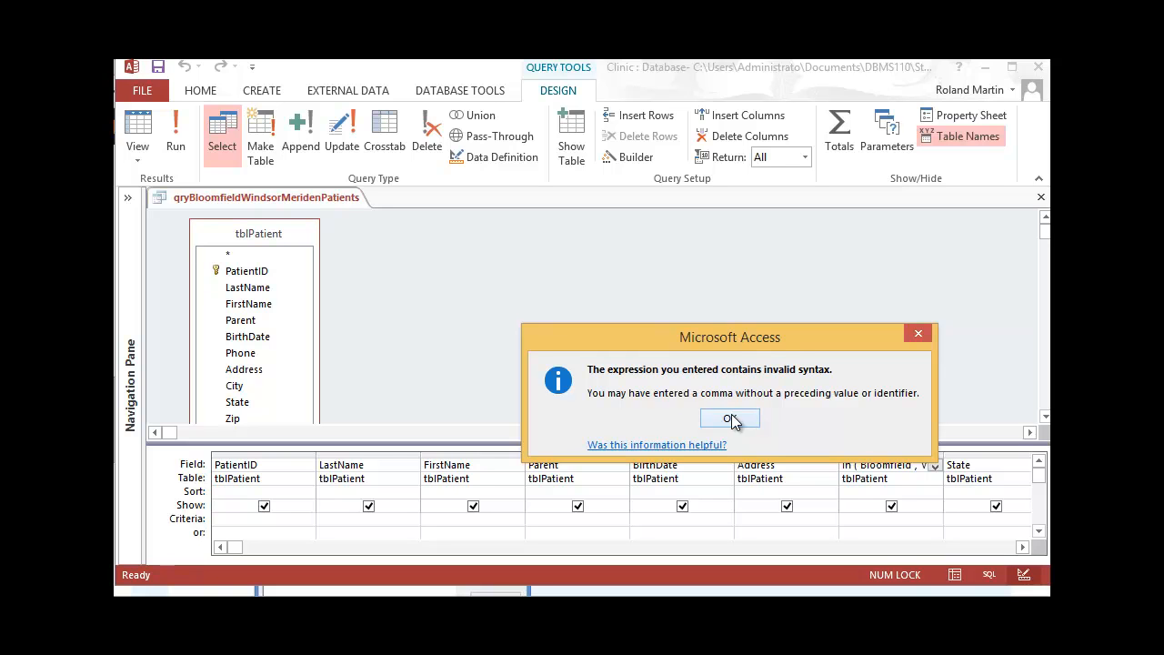
left_click(732, 420)
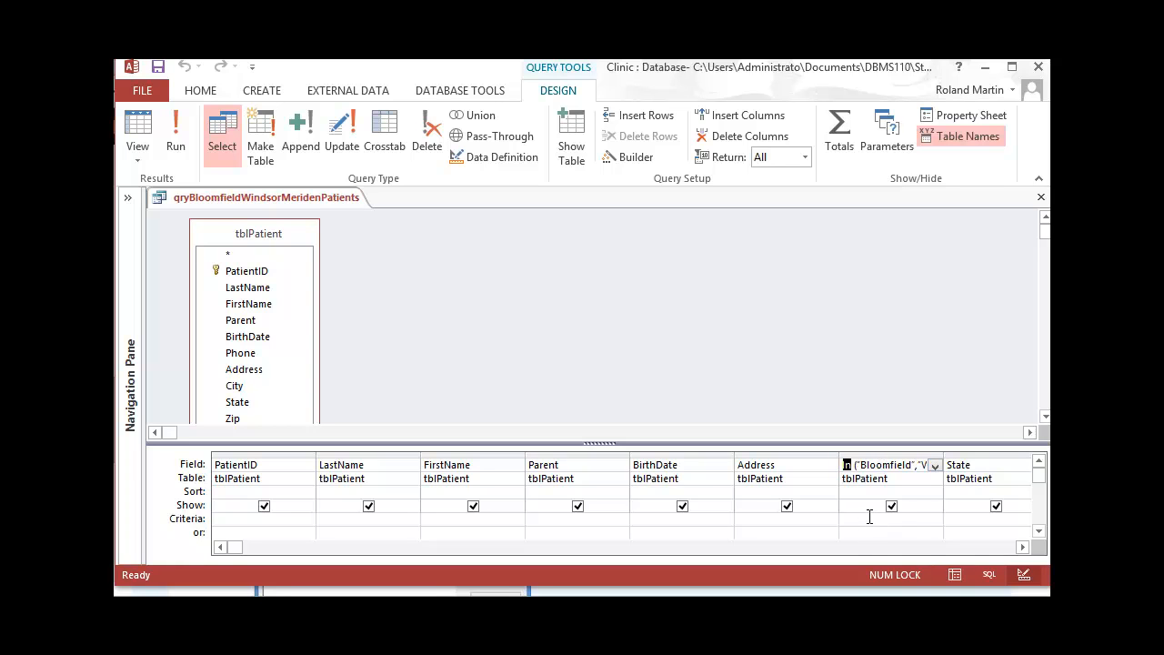
left_click(933, 468)
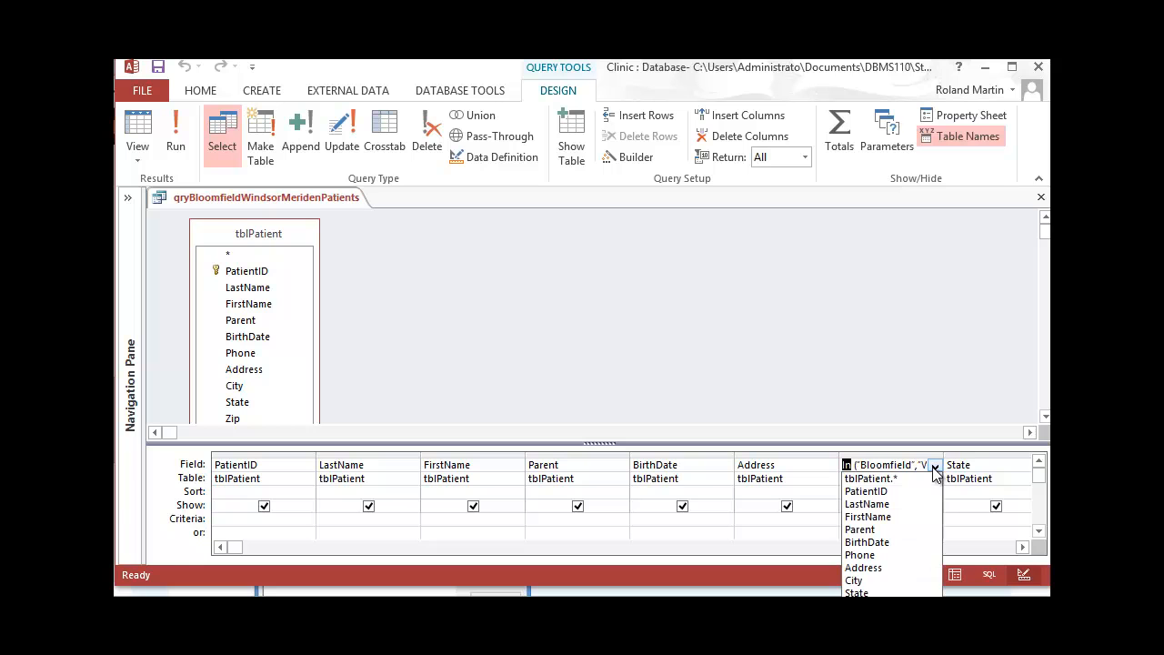
left_click(857, 578)
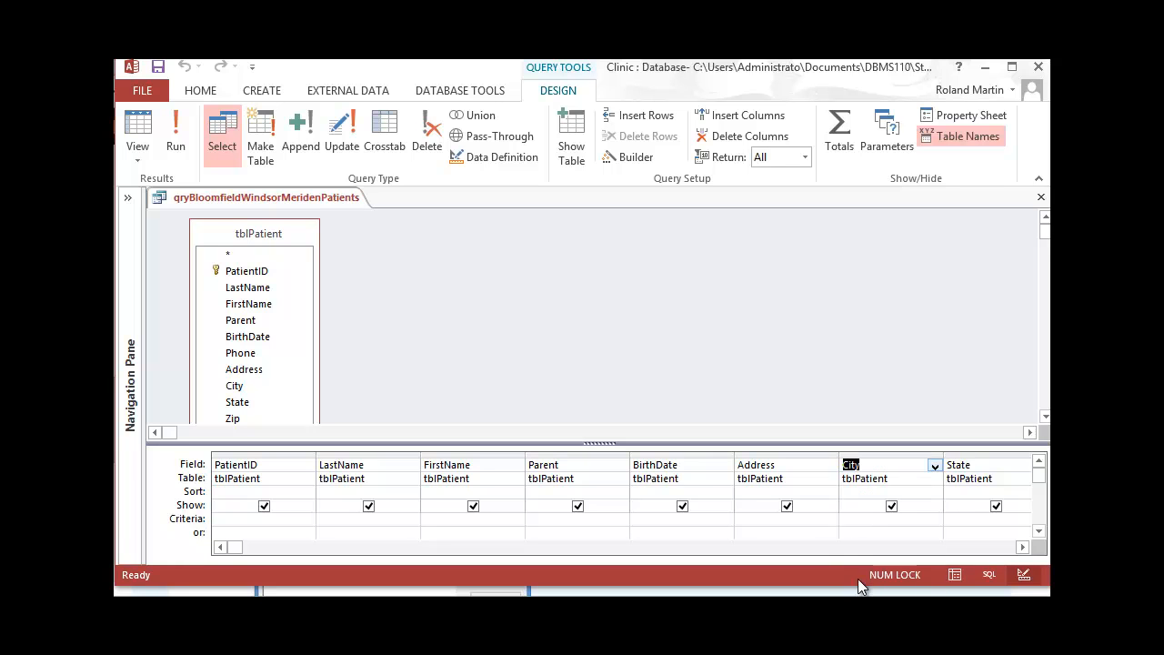
Enter In ("Bloomfield","Windsor", "Meriden") as the City criterion using the Zoom dialog, and save and run the query.
right_click(873, 518)
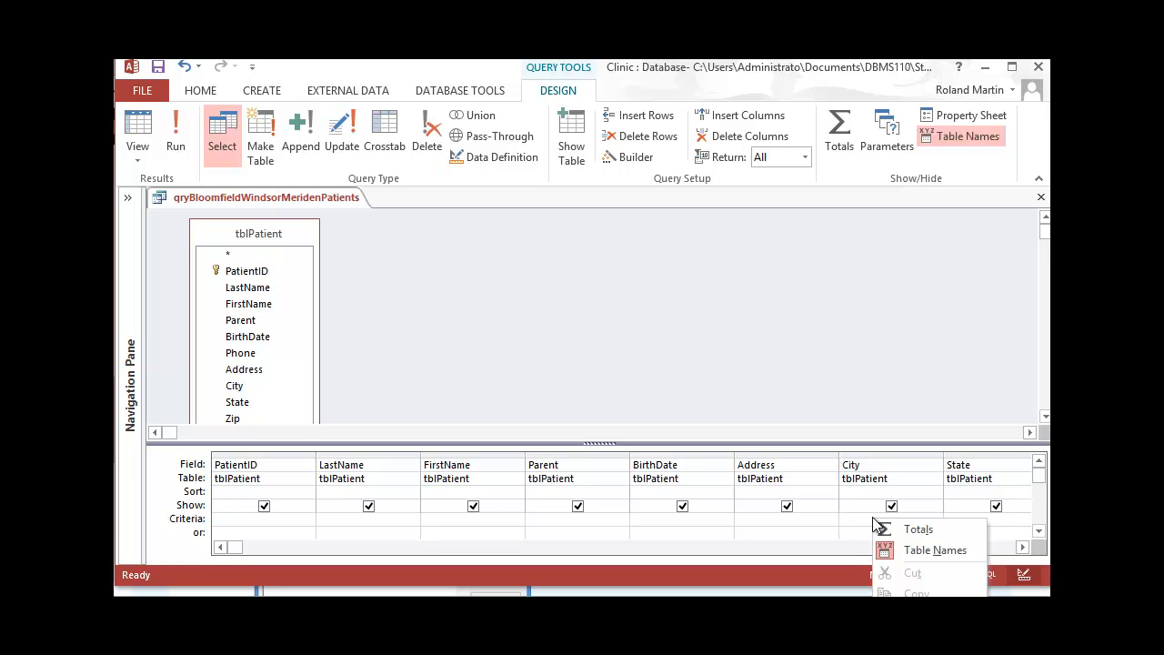
key("shift+F2")
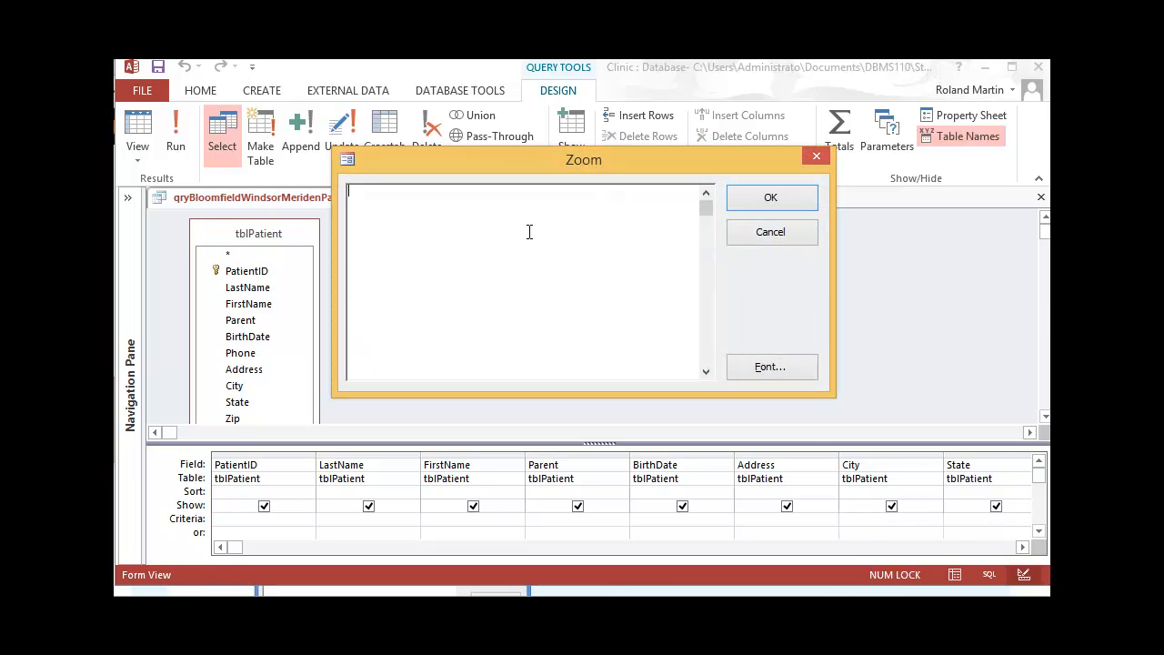
type("In (\"Bloomfield\",\"Windsor\", \"Meriden\")")
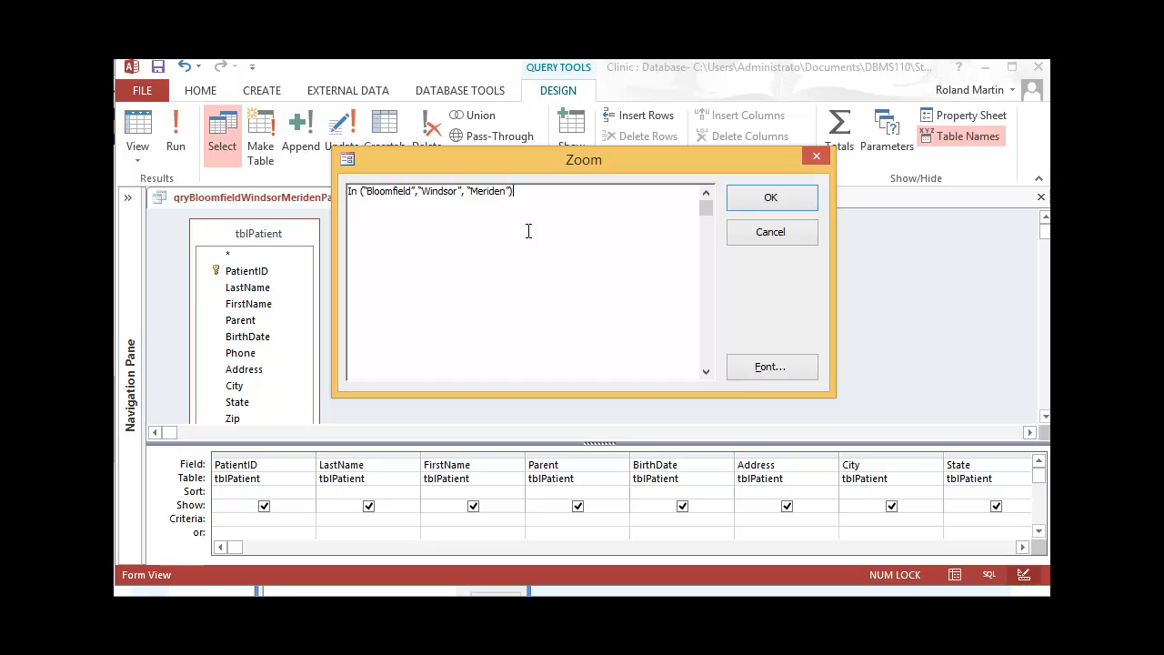
left_click(772, 197)
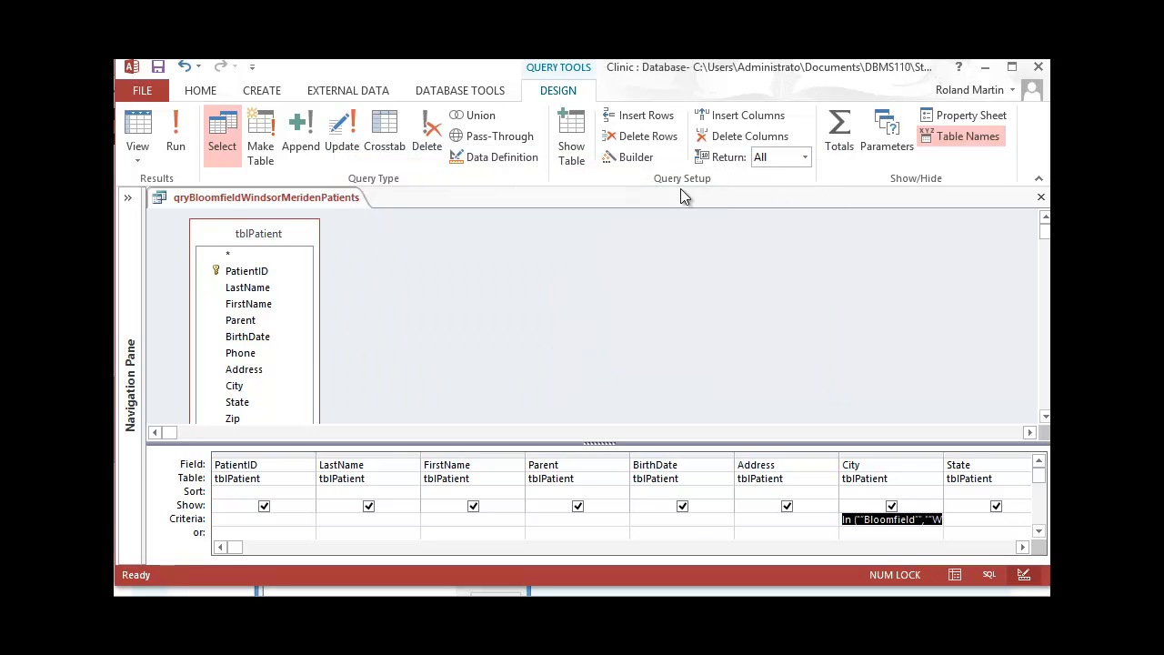
left_click(158, 71)
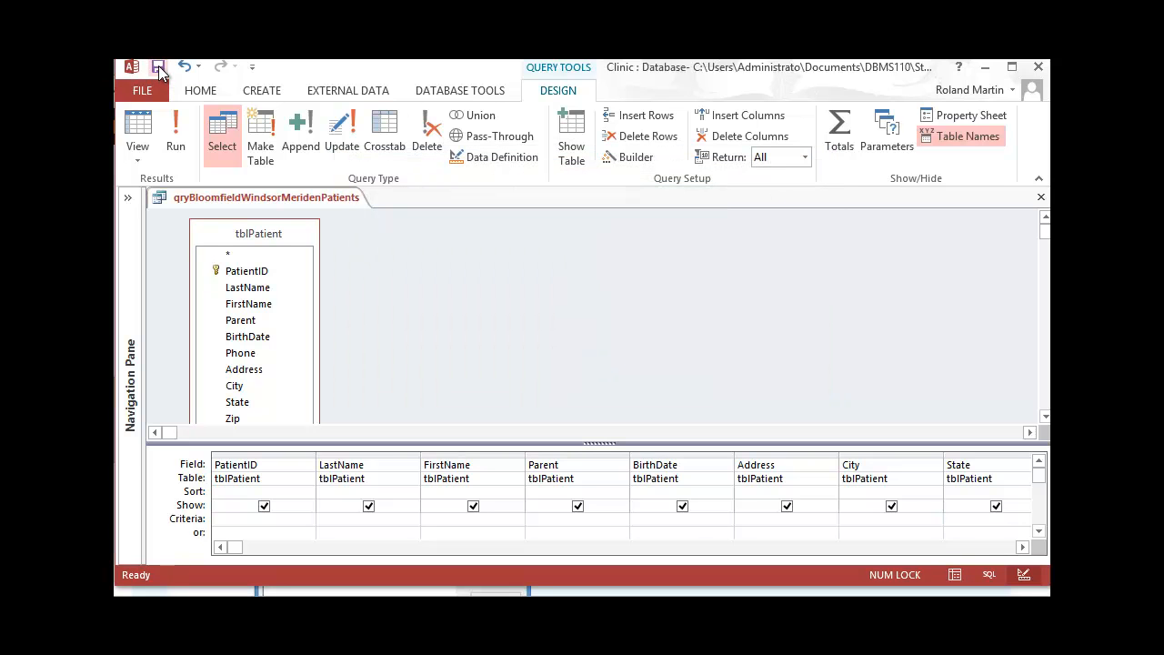
left_click(178, 141)
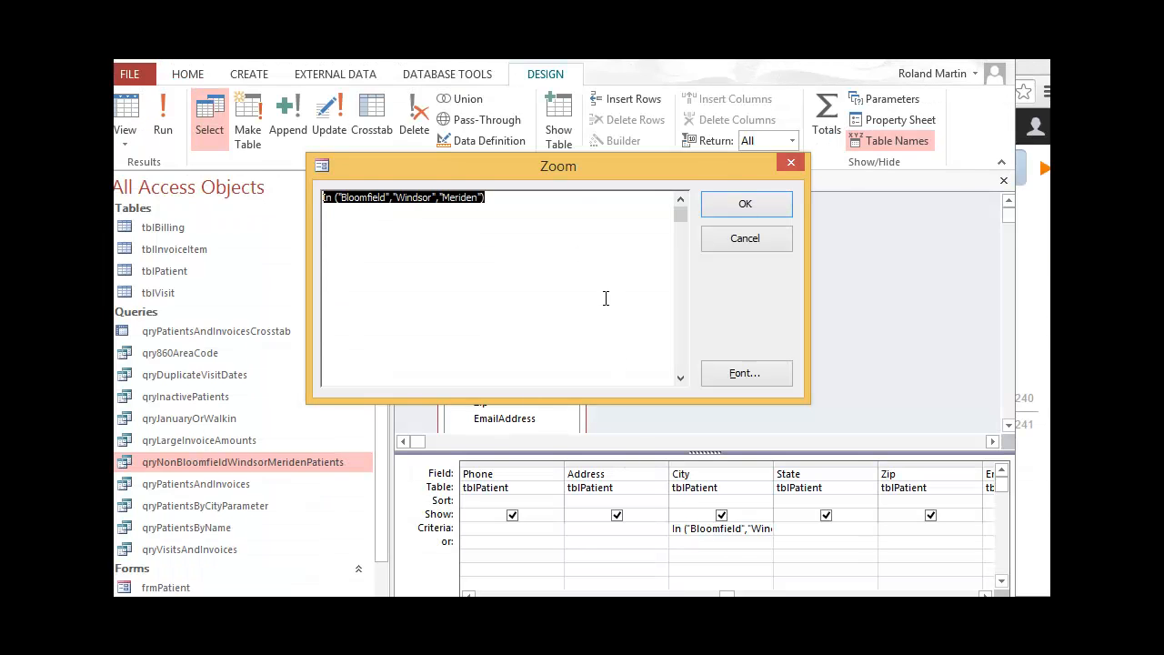
Review the list-of-values City criterion of qryNonBloomfieldWindsorMeridenPatients in the Zoom dialog and close it.
left_click(482, 199)
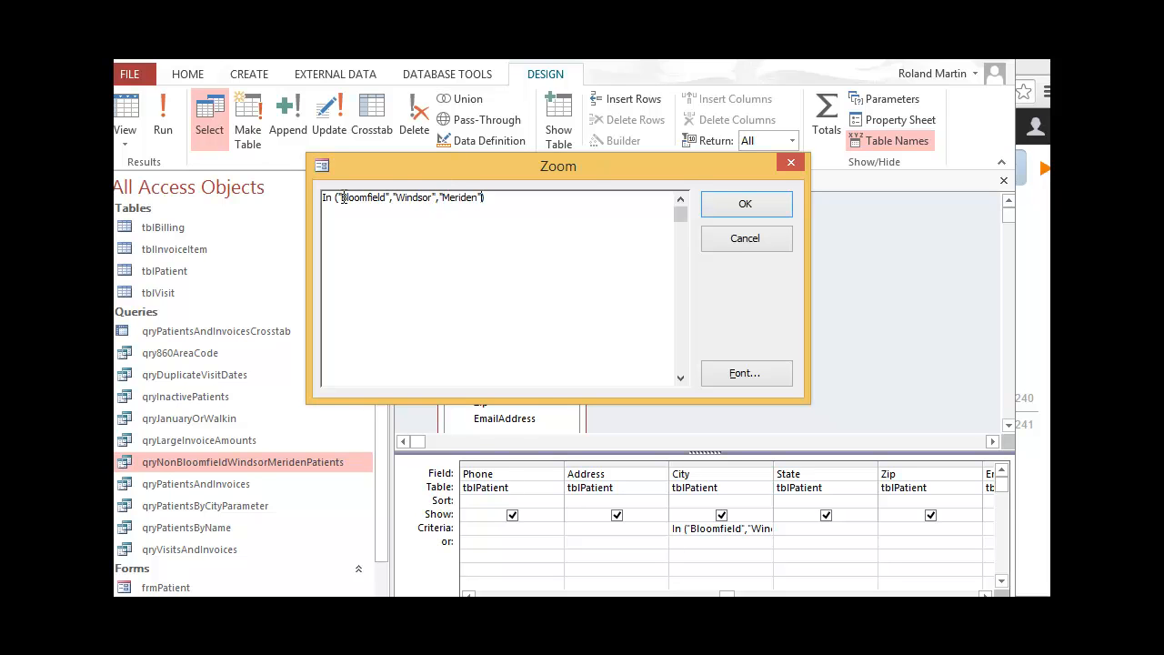
left_click(783, 206)
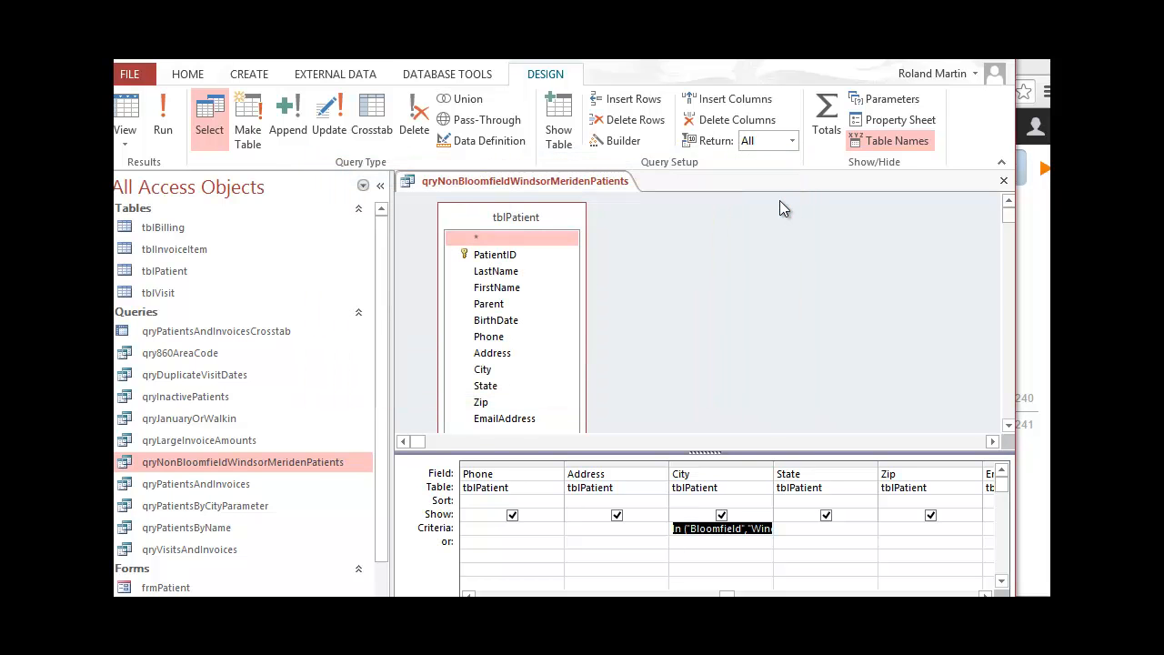
Run qryNonBloomfieldWindsorMeridenPatients, check the textbook's Not operator instructions, and close the query back in Access.
left_click(164, 129)
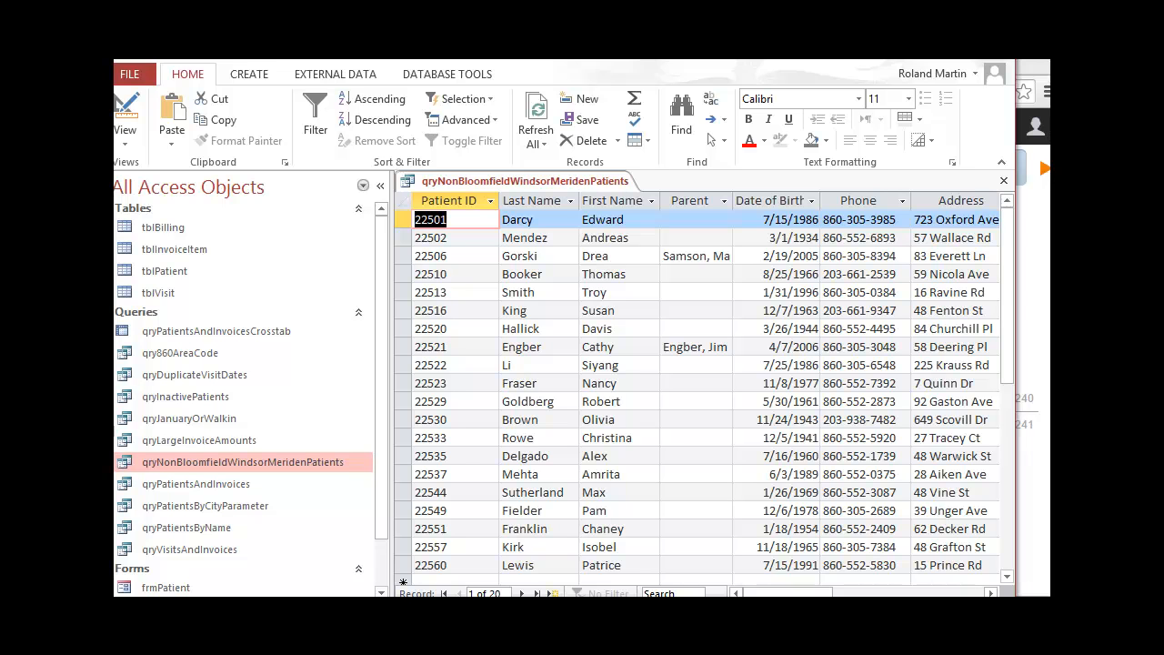
left_click(1045, 169)
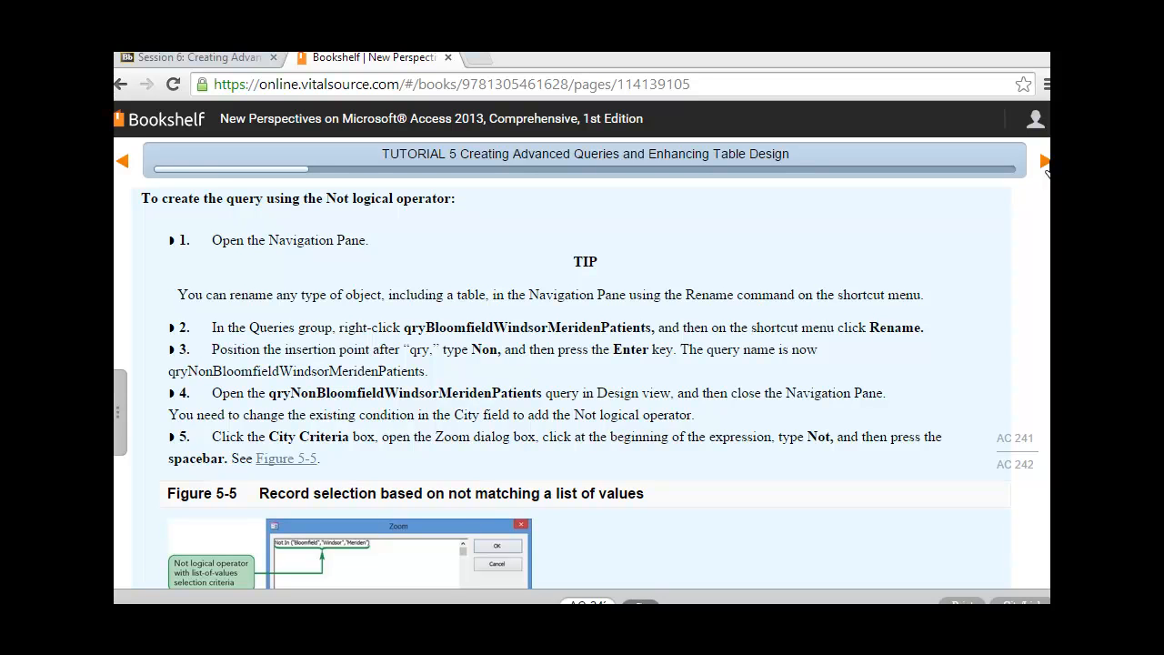
left_click(1046, 169)
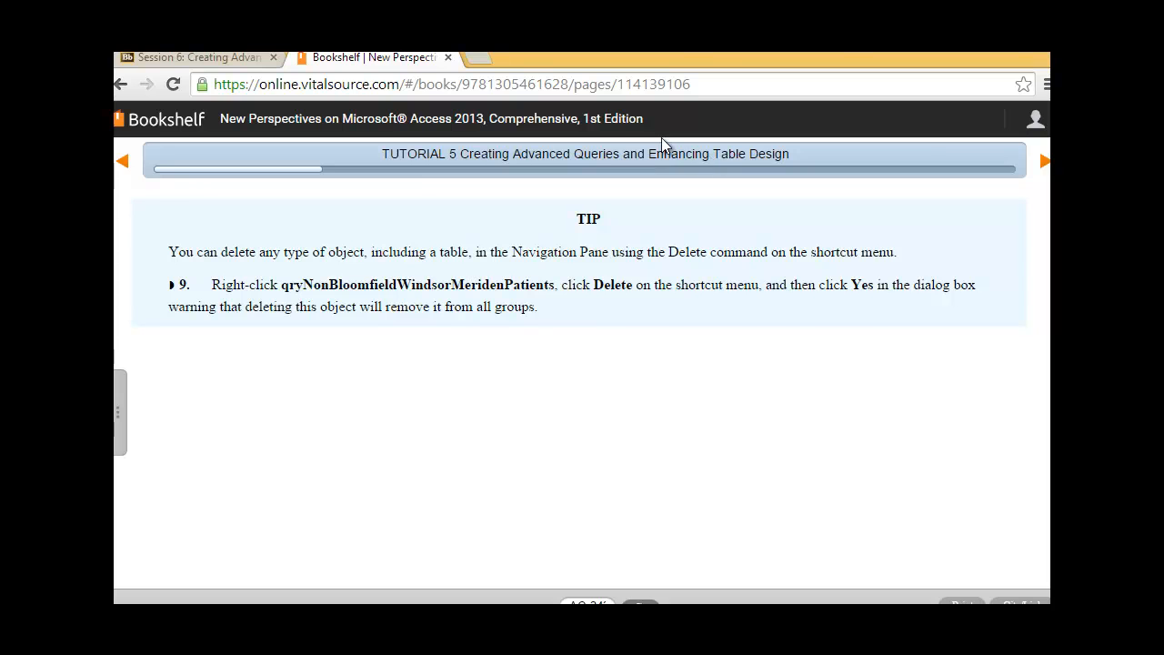
key("alt+Tab")
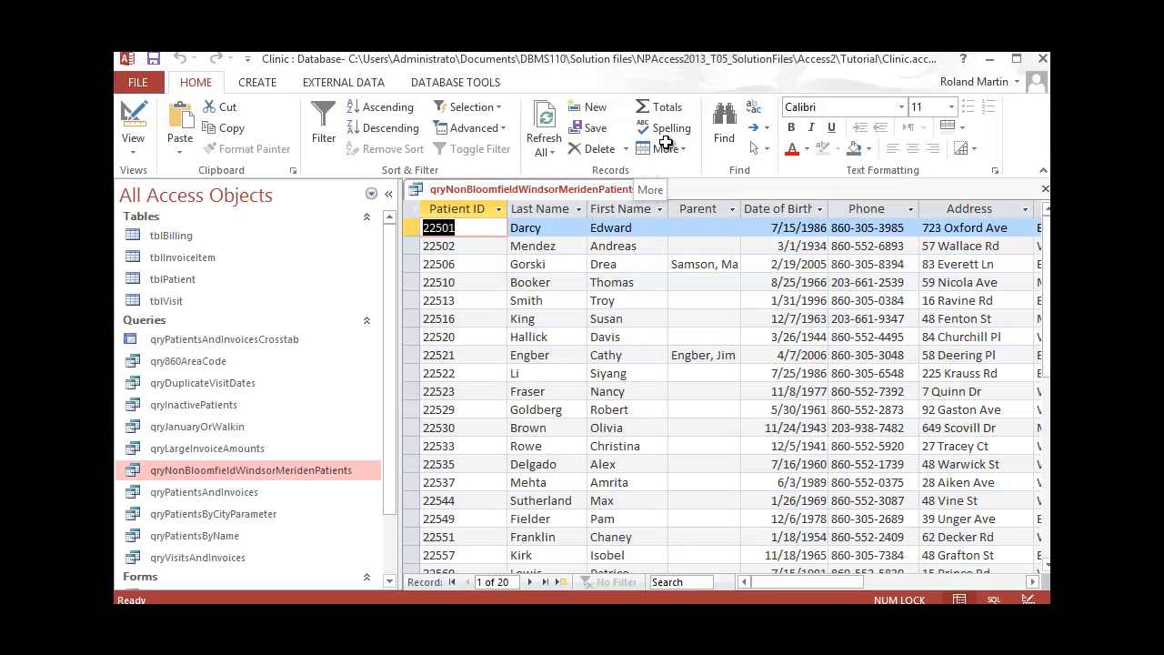
left_click(1045, 189)
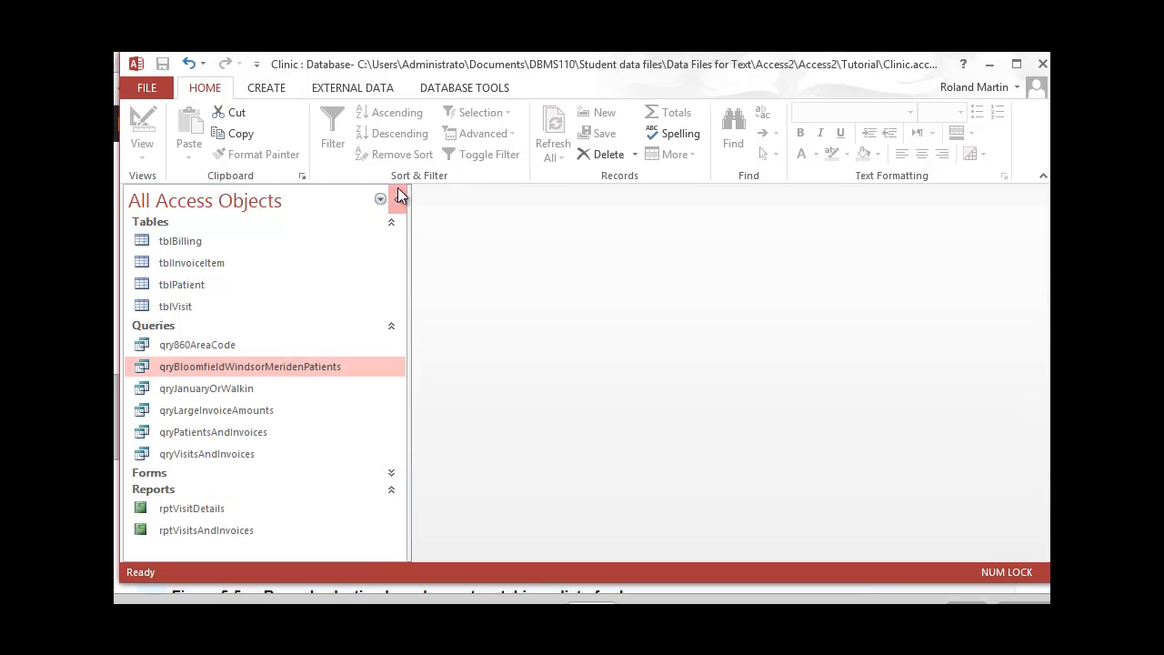
Rename the query qryBloomfieldWindsorMeridenPatients as qryNonBloomfieldWindsorMeridenPatients.
right_click(310, 371)
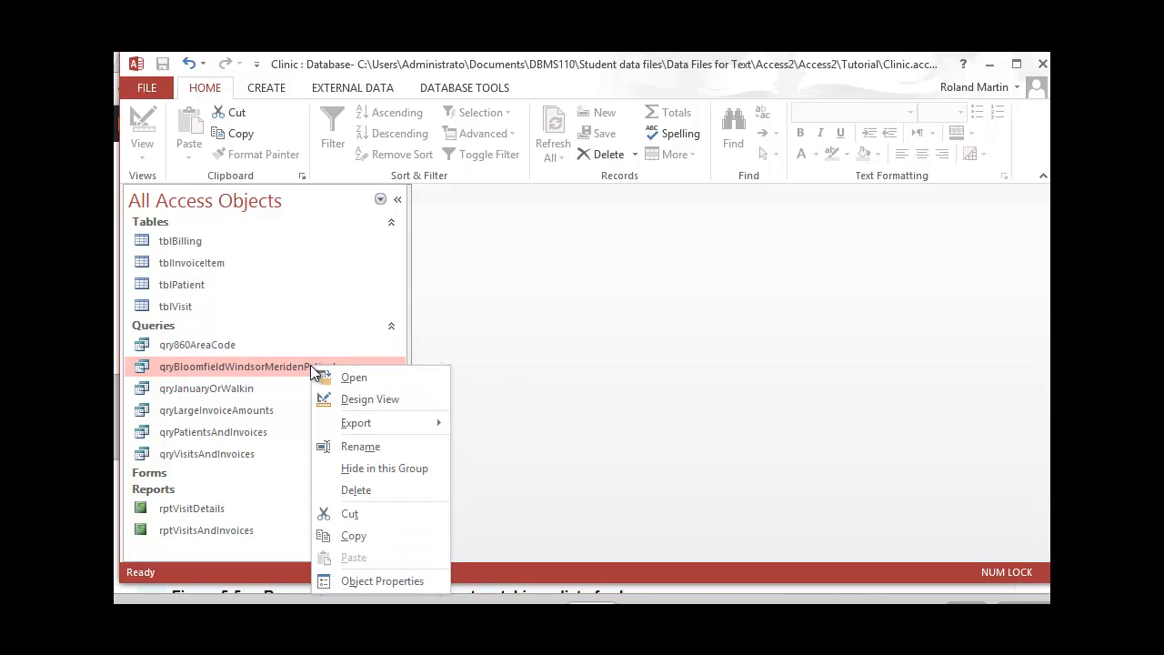
left_click(384, 445)
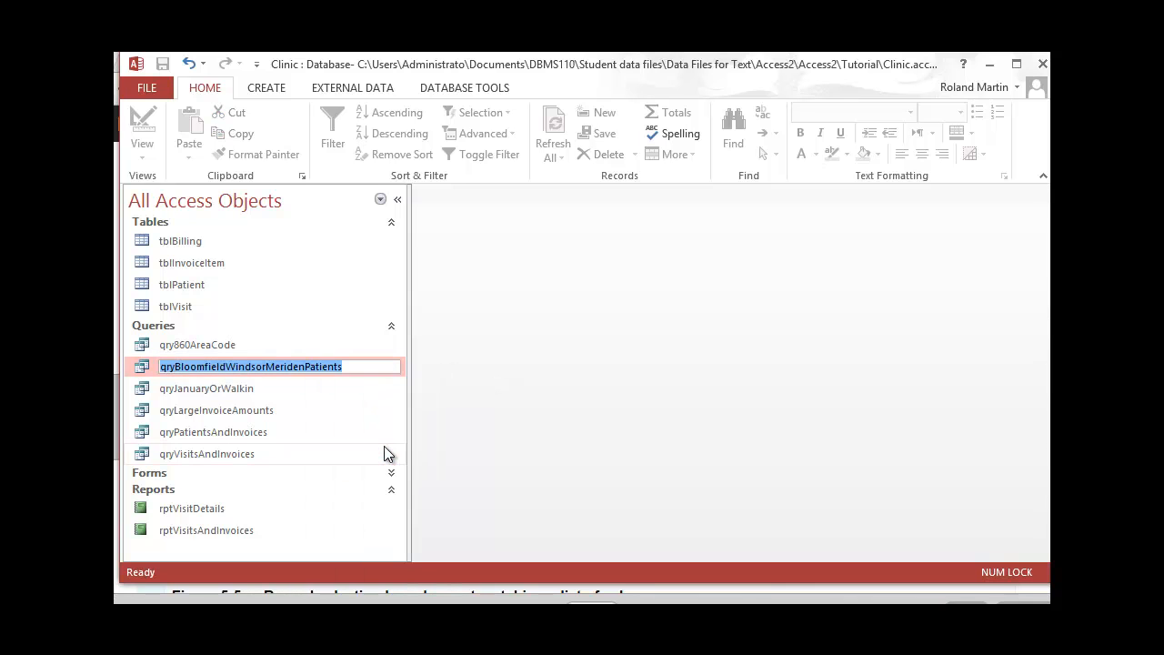
left_click(176, 366)
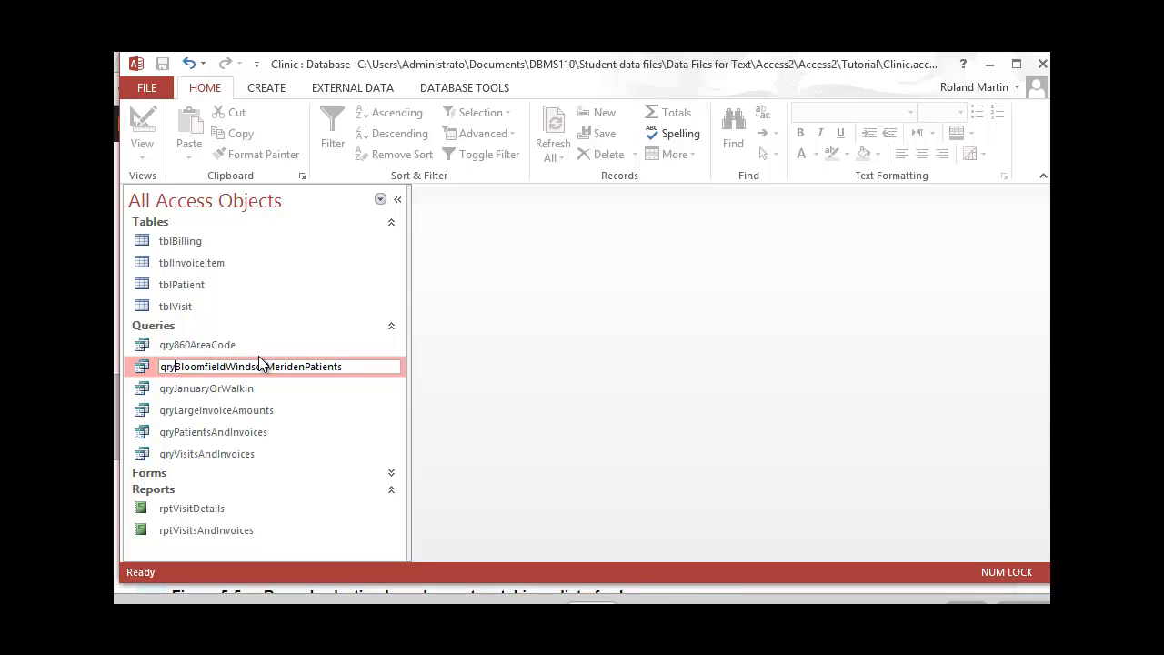
type("Non")
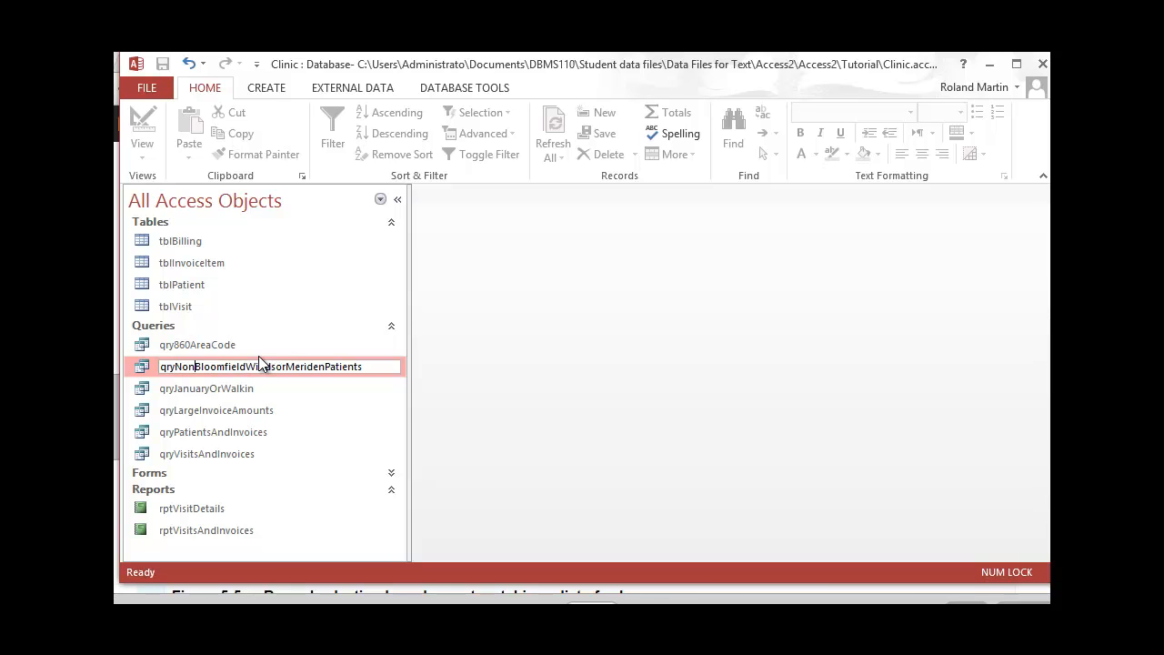
key("Return")
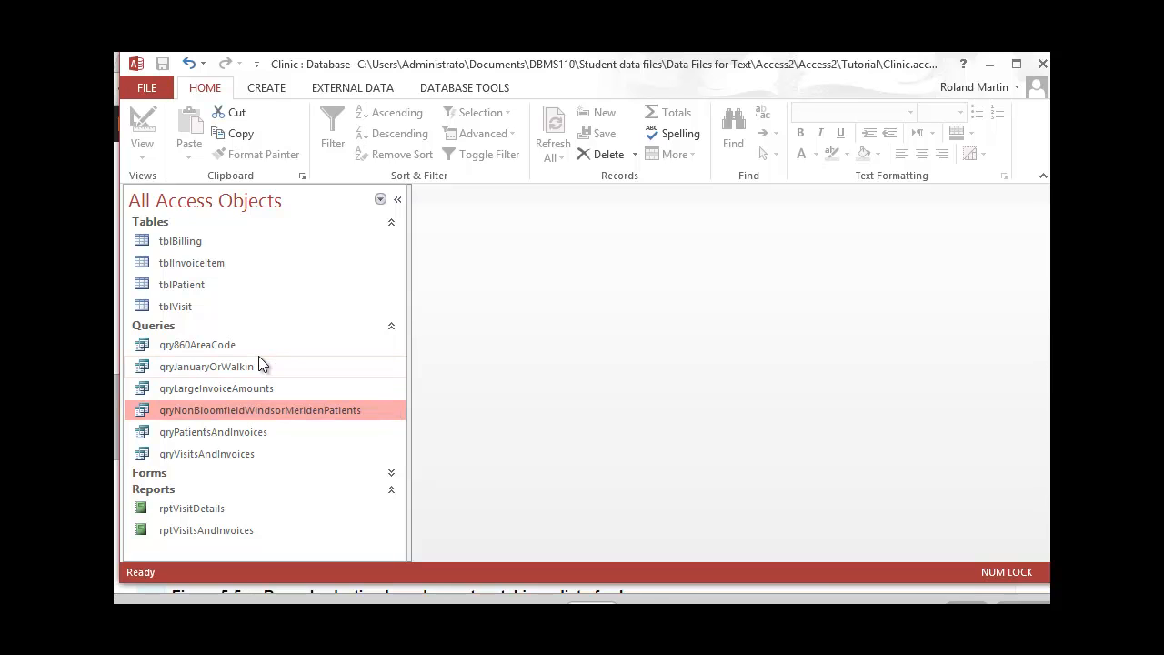
Open qryNonBloomfieldWindsorMeridenPatients in Design view at its City column.
right_click(294, 412)
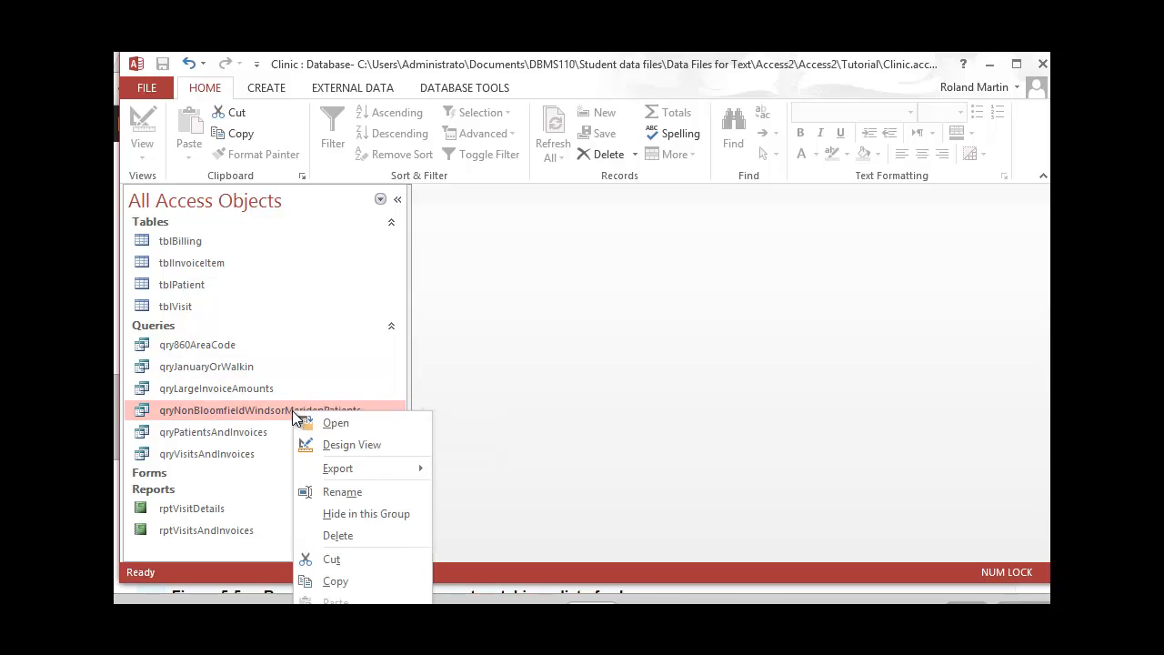
left_click(353, 442)
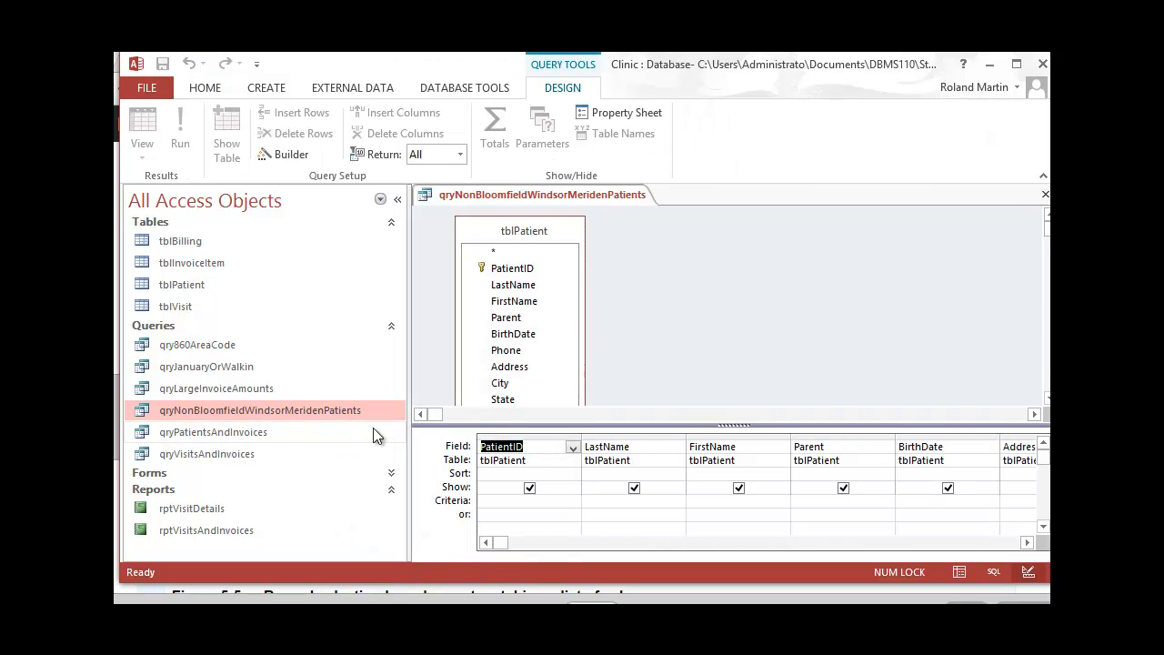
left_click(962, 542)
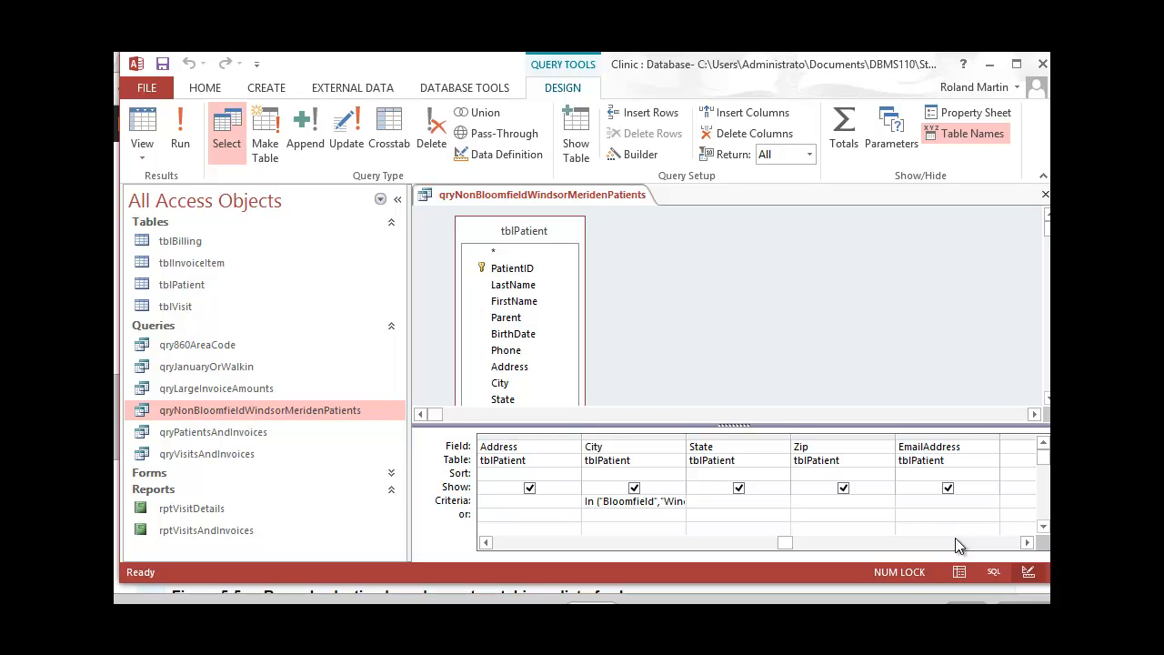
Change the City criterion to Not In ("Bloomfield","Windsor","Meriden") using the Zoom dialog, and save and run the query.
right_click(653, 499)
left_click(692, 640)
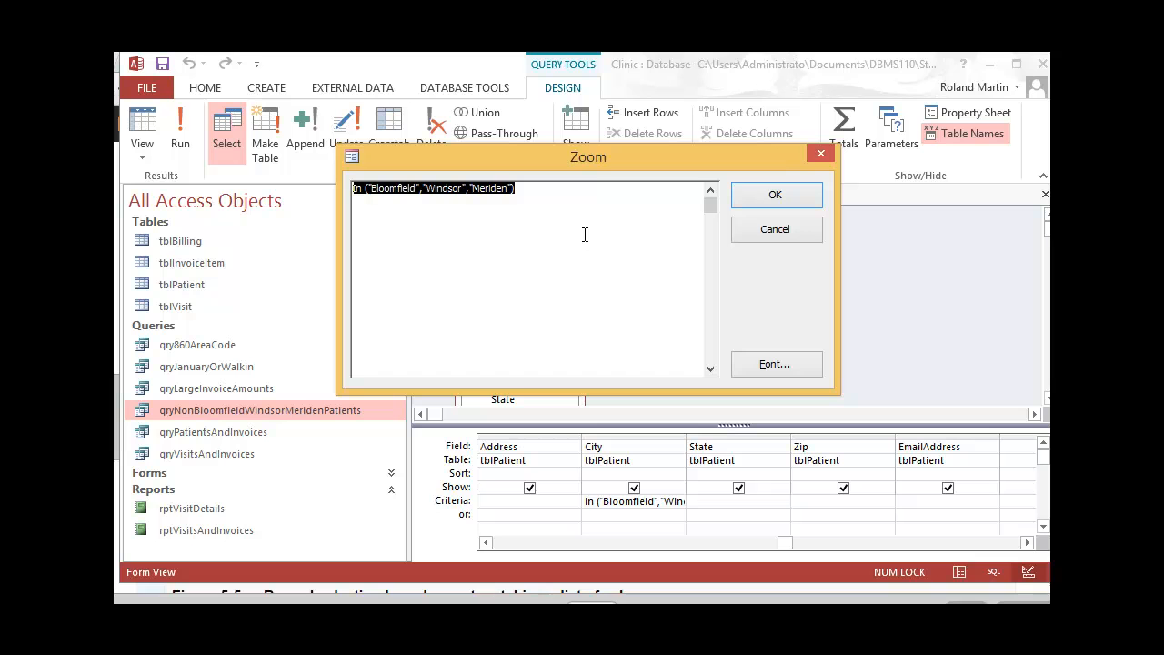
left_click(354, 188)
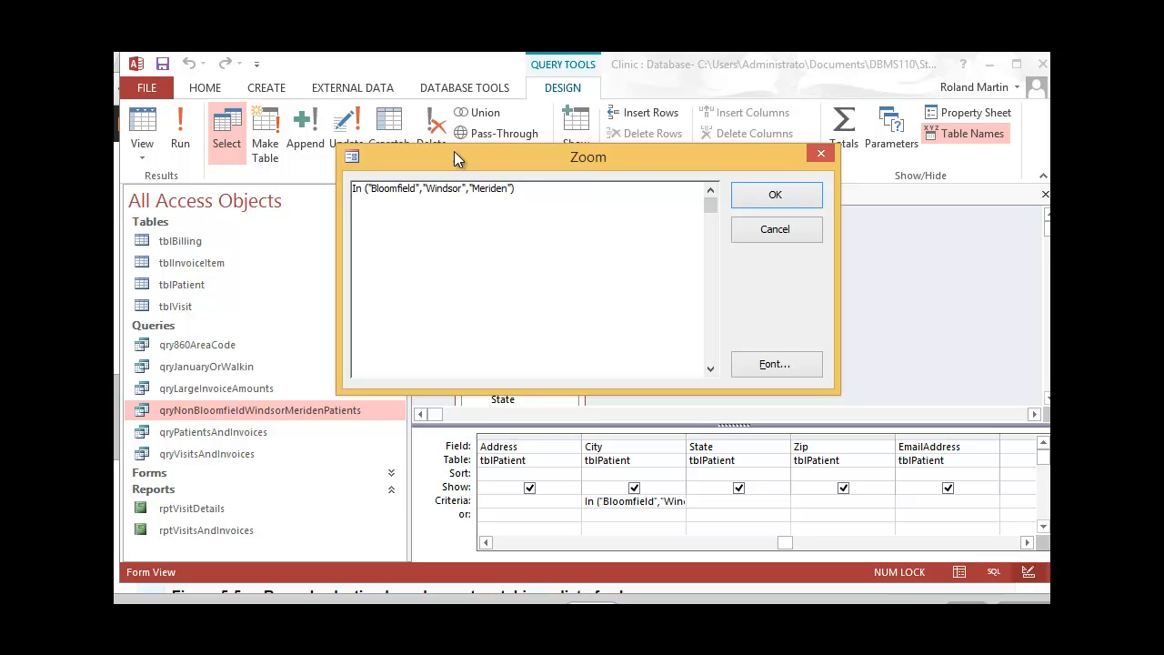
type("Not")
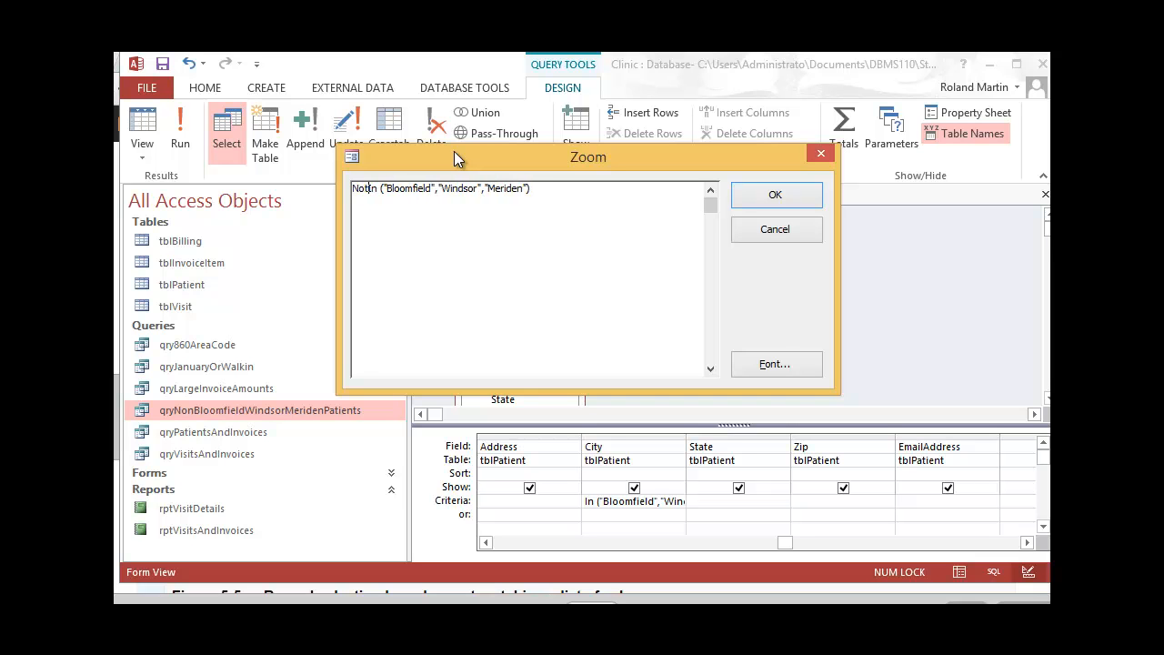
left_click(775, 196)
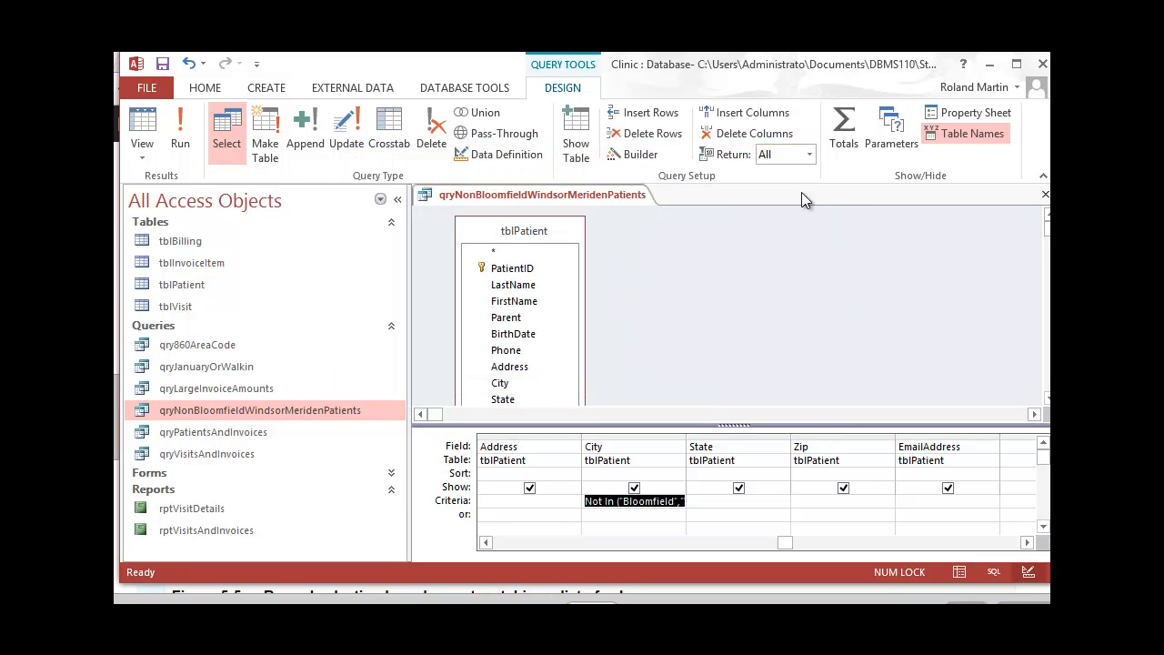
left_click(165, 64)
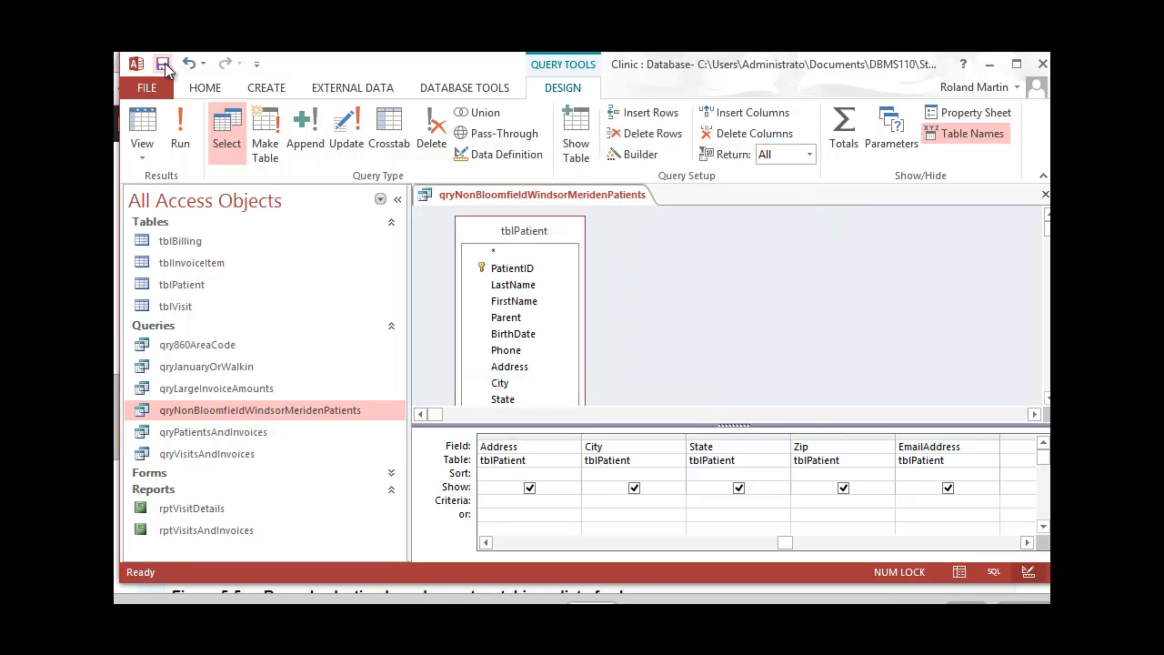
left_click(181, 130)
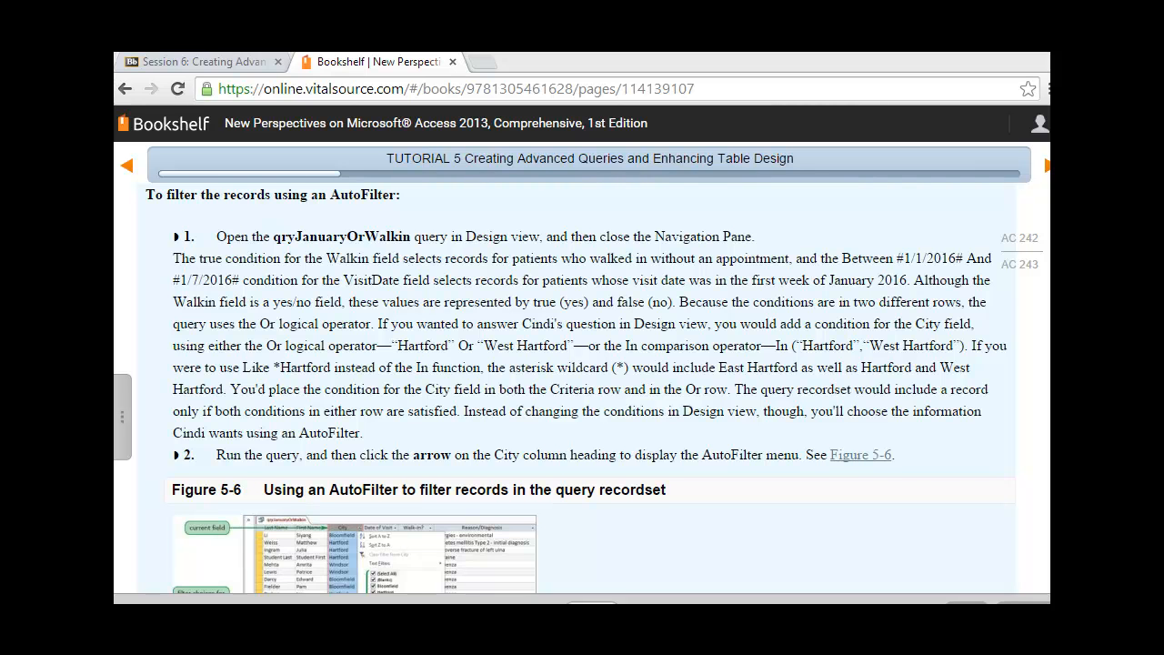
Read the textbook's instructions for filtering the qryJanuaryOrWalkin records with an AutoFilter and toggling the filter.
scroll(582, 381, "down", 4)
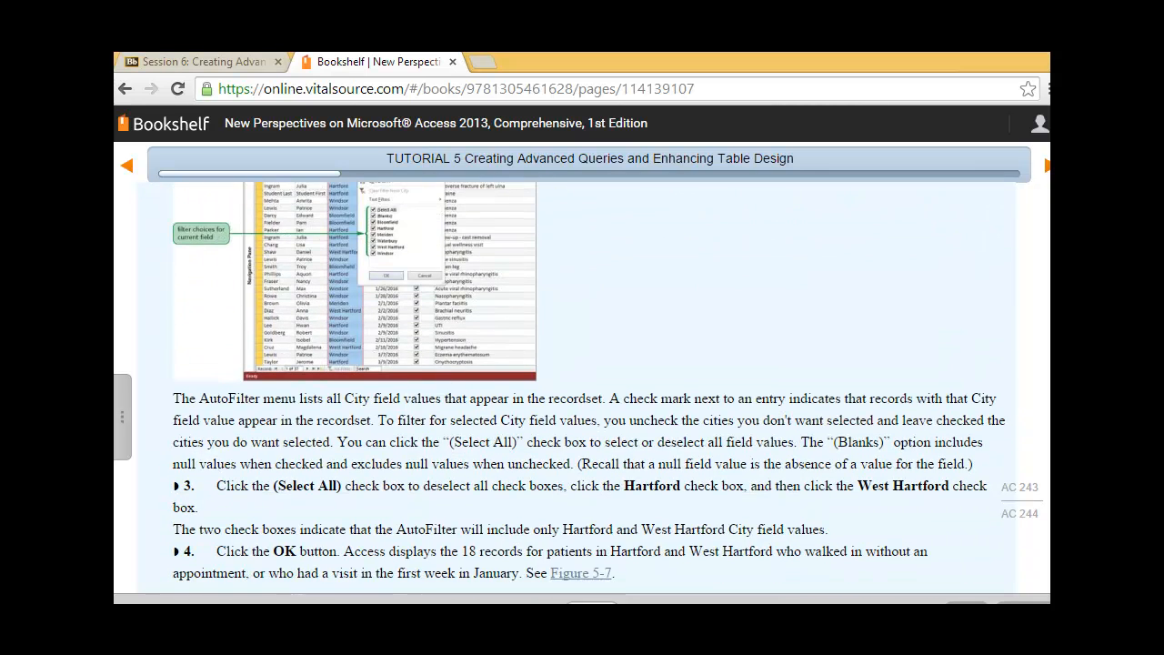
scroll(582, 381, "down", 4)
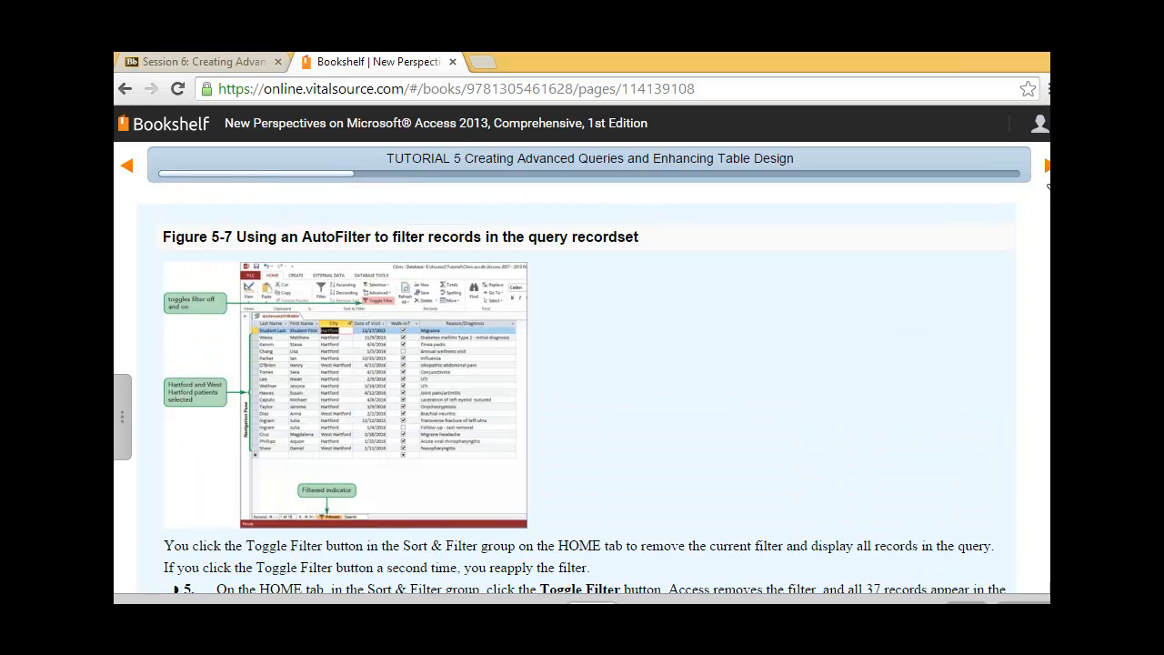
scroll(582, 382, "down", 1)
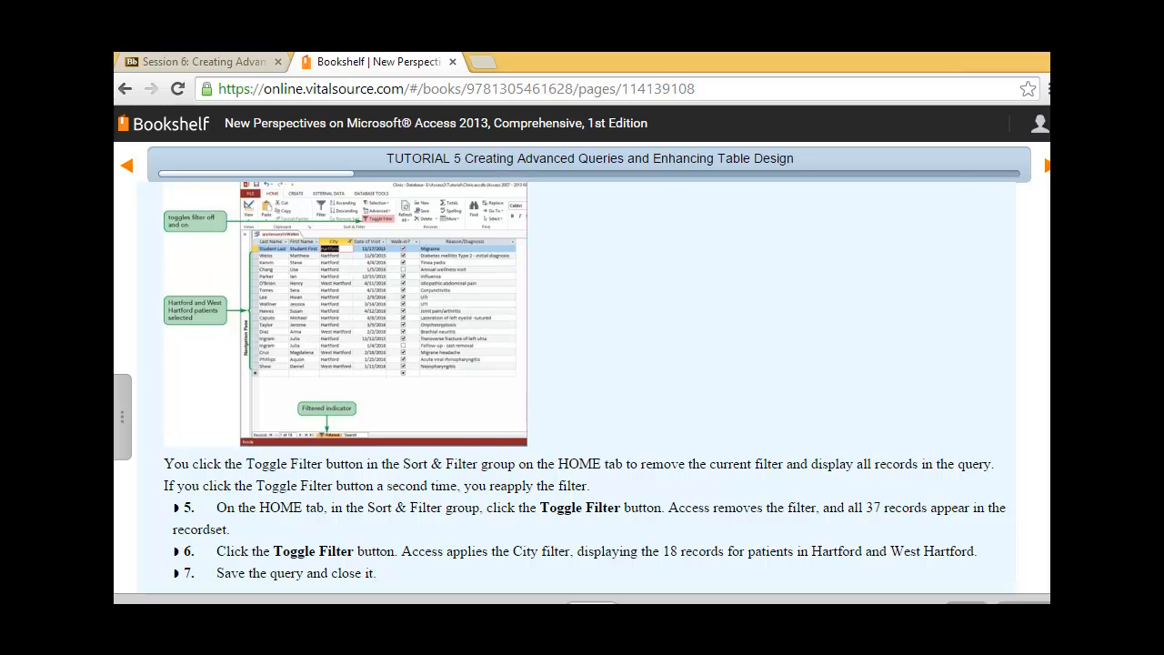
Switch to Access, open qryJanuaryOrWalkin in Design view and collapse the Navigation Pane.
key("alt+Tab")
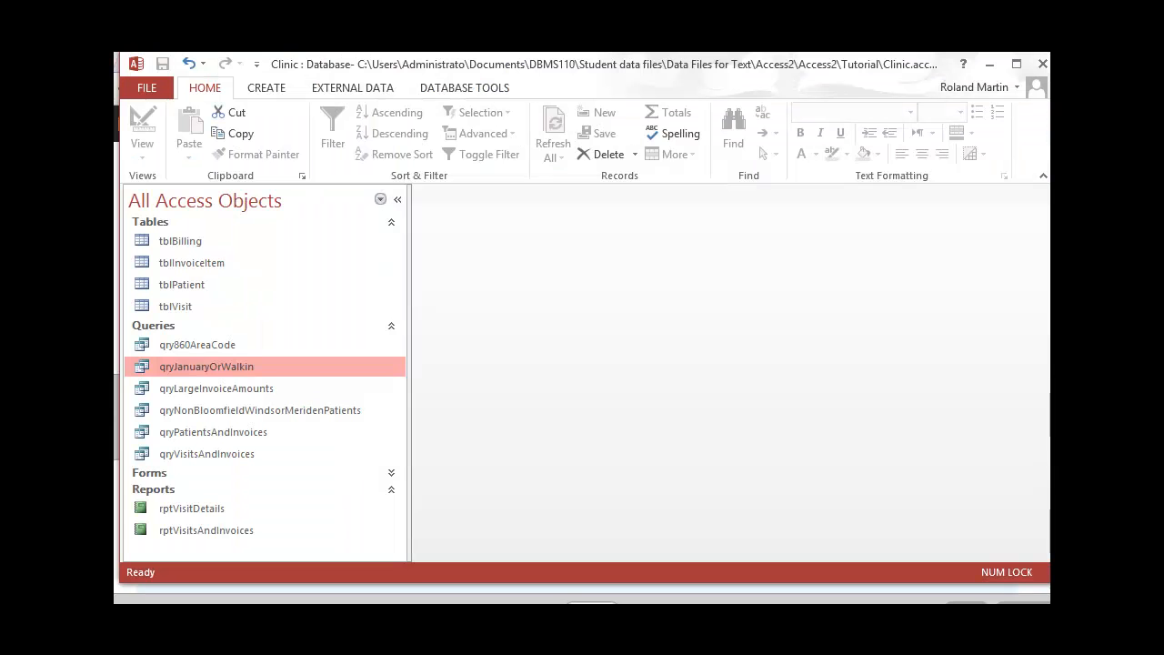
right_click(262, 366)
left_click(319, 401)
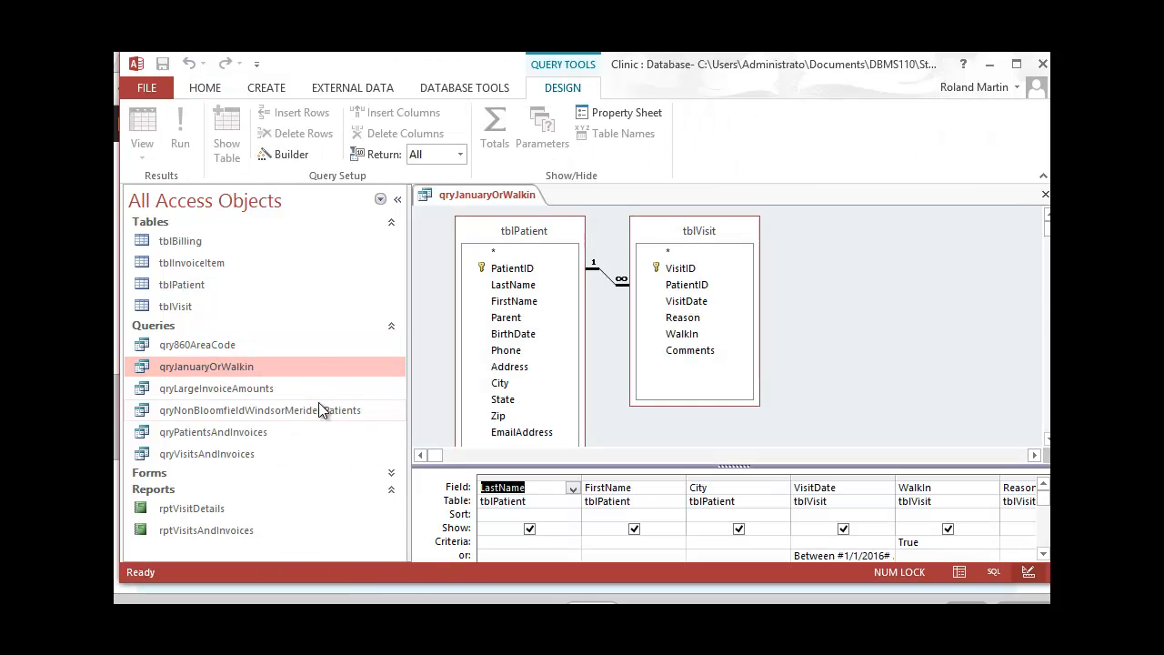
left_click(397, 200)
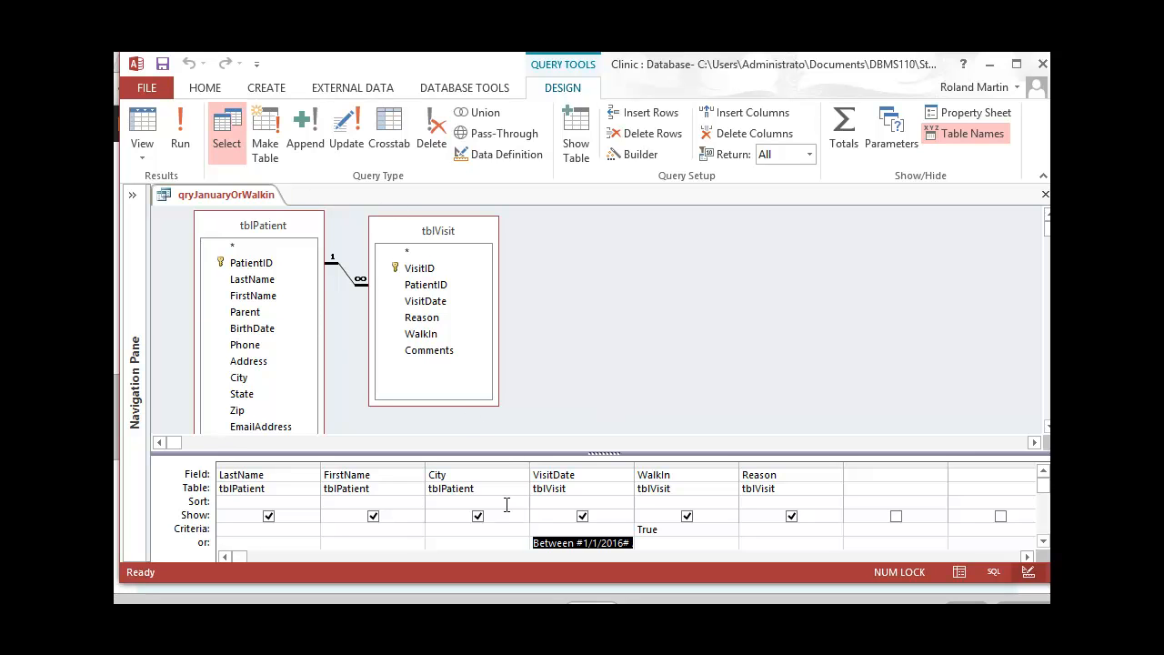
Review the VisitDate criterion of qryJanuaryOrWalkin in the Zoom dialog and close it.
right_click(564, 543)
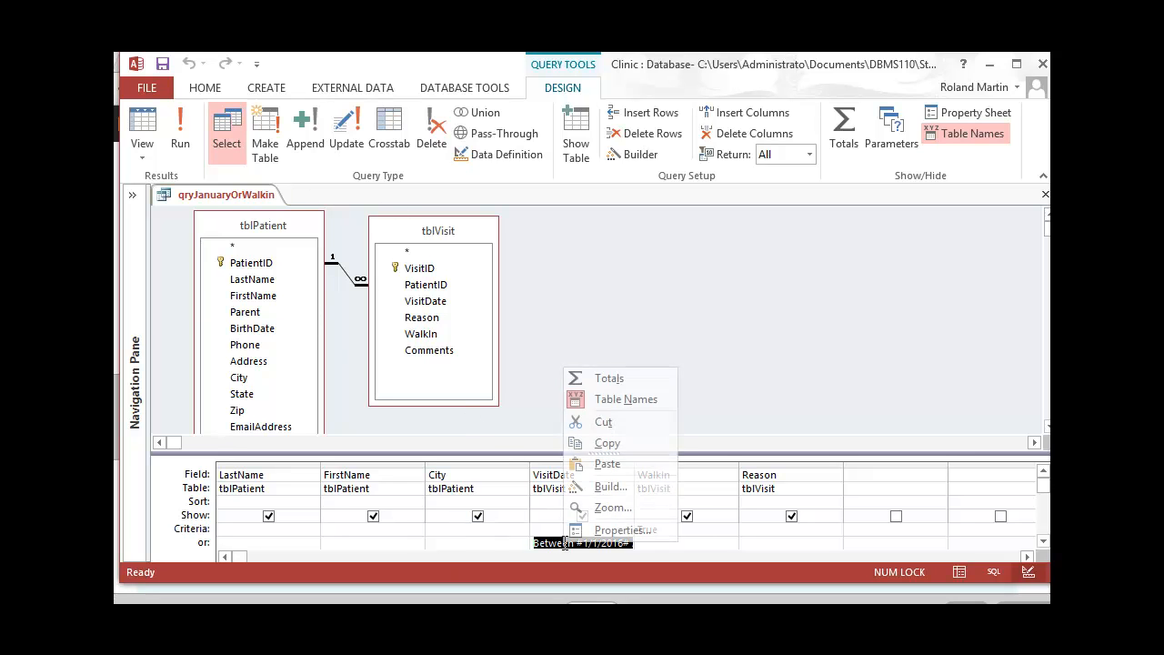
left_click(595, 511)
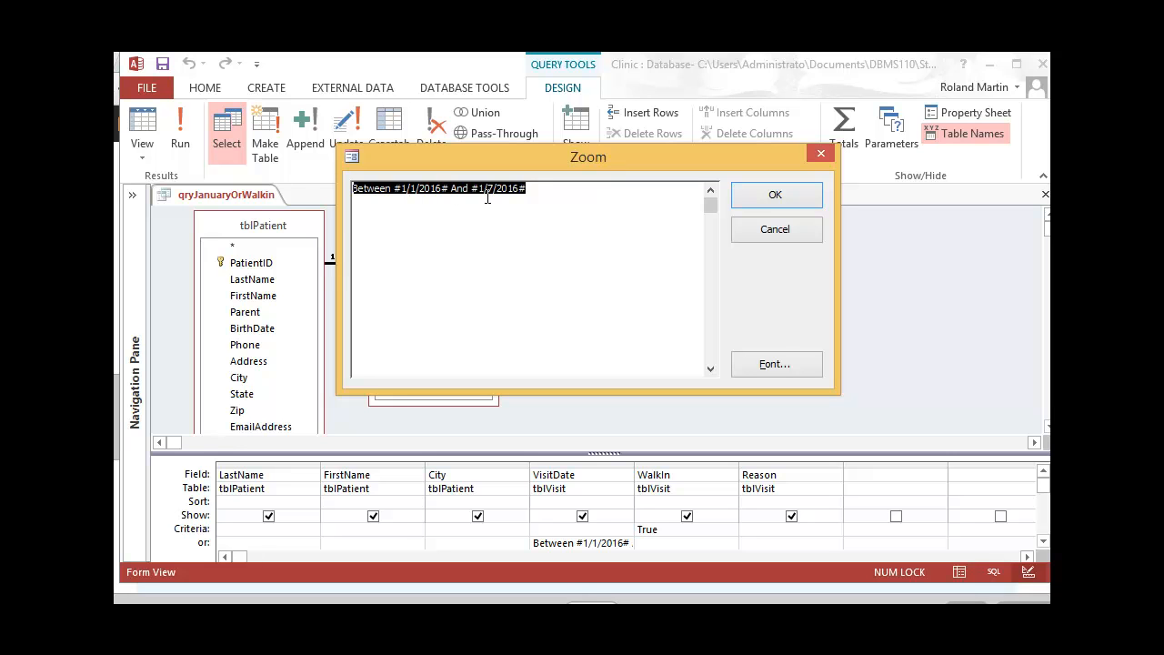
left_click(772, 196)
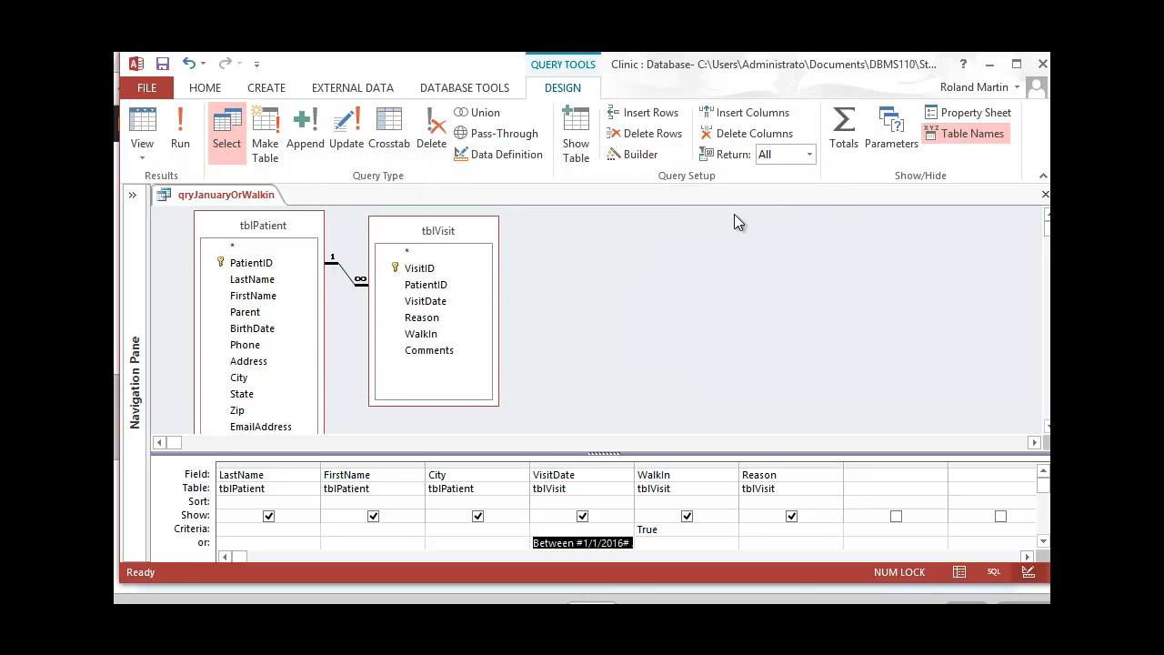
Run qryJanuaryOrWalkin and filter its City column to only Hartford and West Hartford with the AutoFilter.
left_click(182, 137)
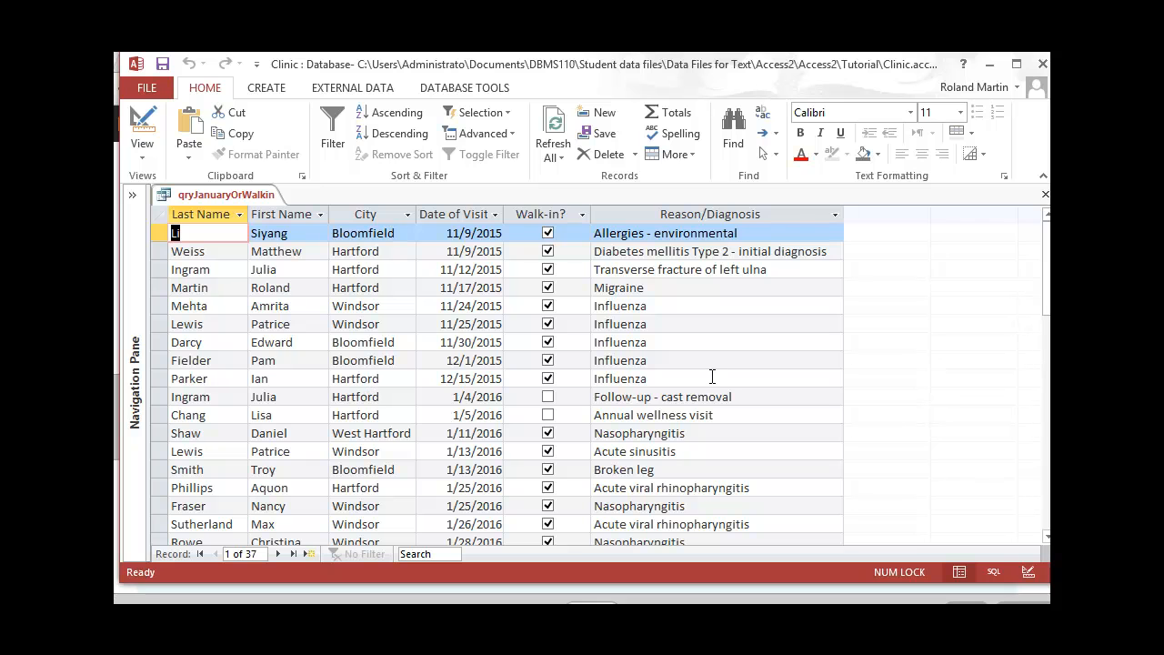
mouse_move(1046, 271)
left_mouse_down()
mouse_move(1047, 420)
mouse_move(1047, 266)
left_mouse_up()
left_click(409, 216)
left_click(409, 215)
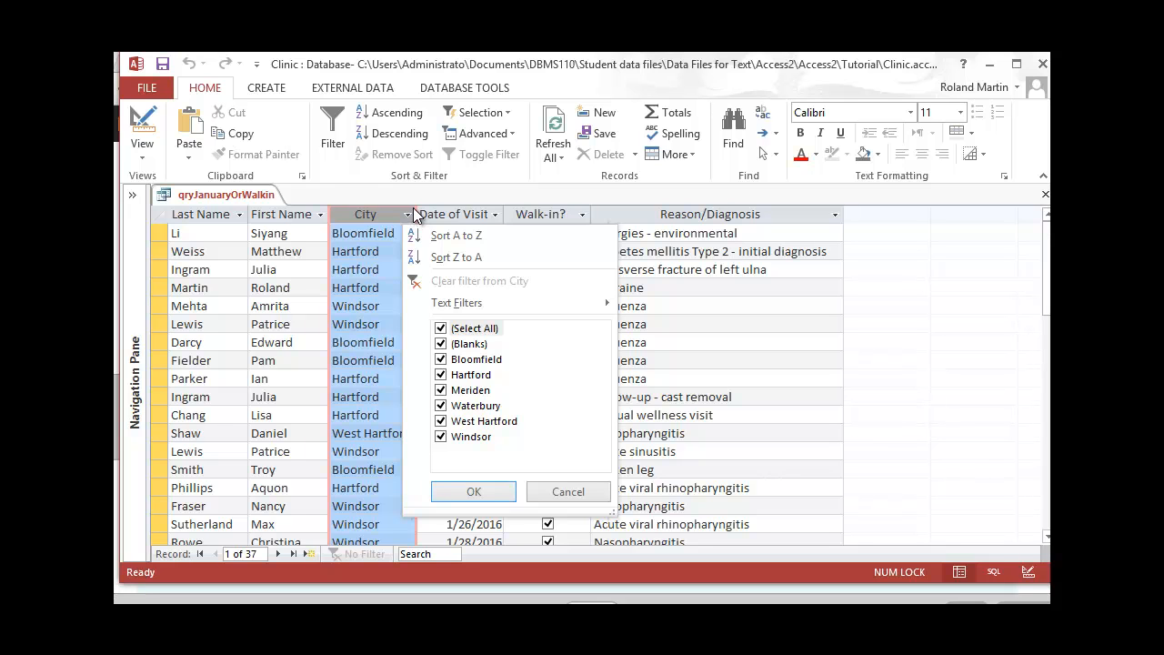
left_click(441, 328)
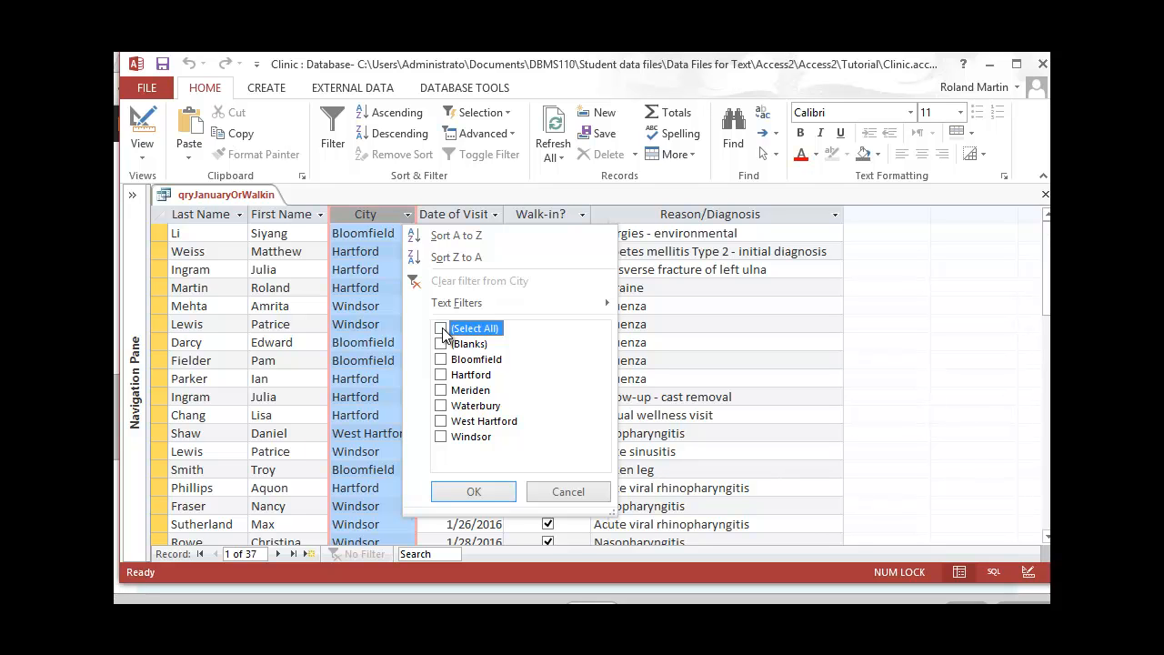
left_click(442, 376)
left_click(441, 421)
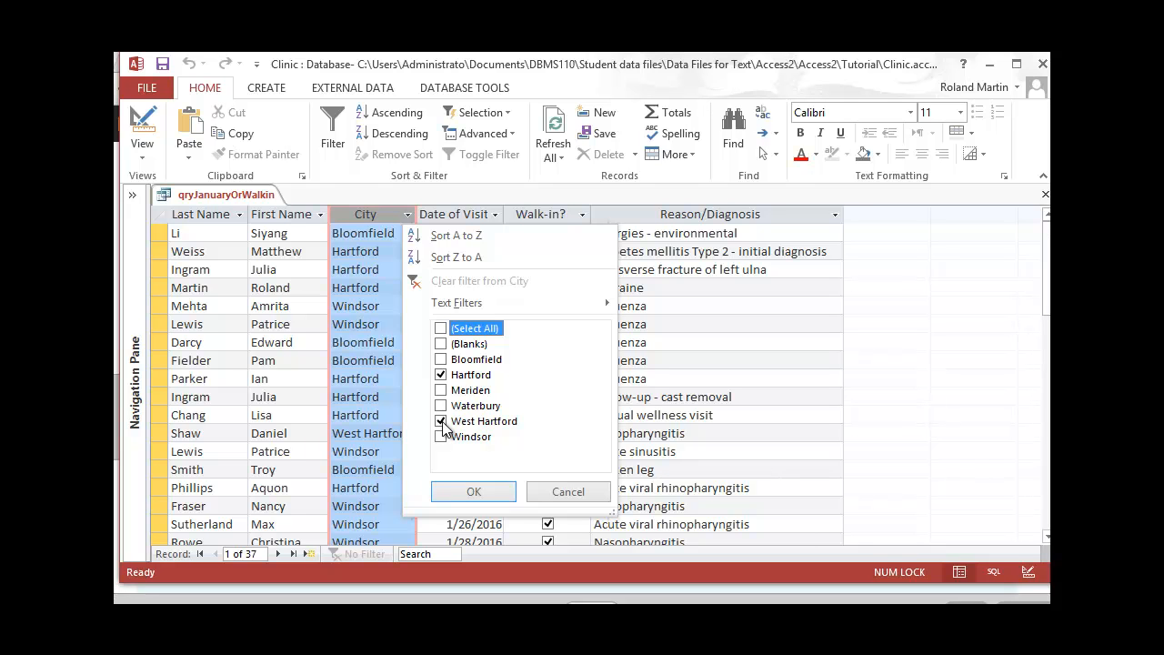
left_click(479, 493)
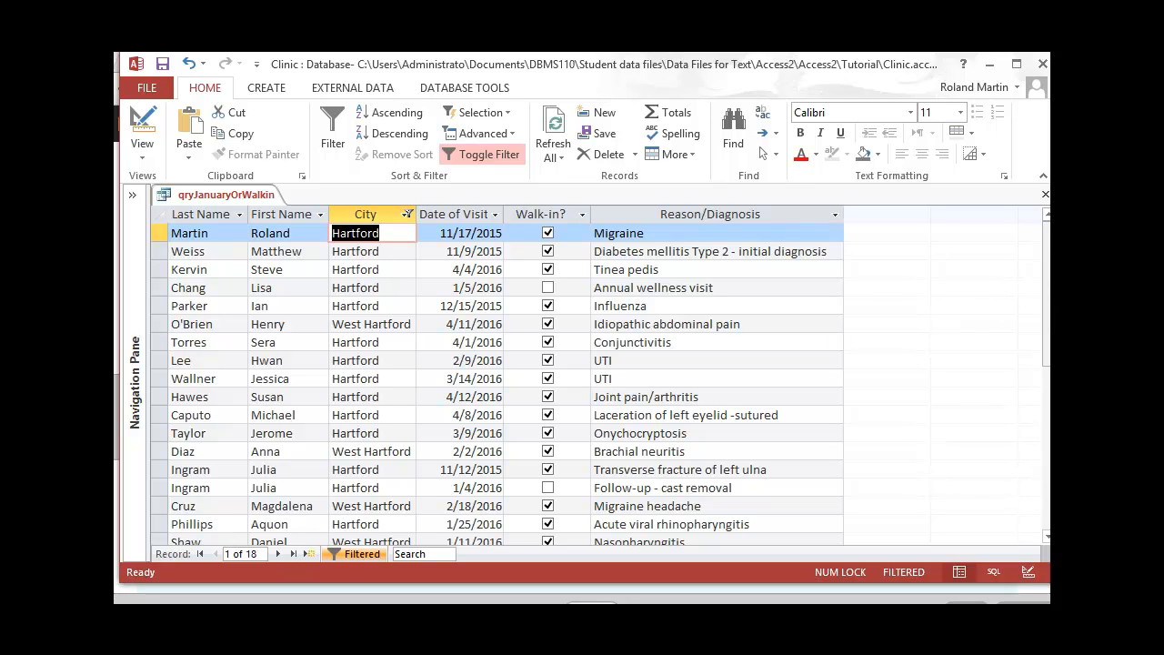
Look over the filtered records and toggle the City filter off to show all records.
mouse_move(1048, 298)
left_mouse_down()
mouse_move(1050, 334)
mouse_move(1049, 298)
left_mouse_up()
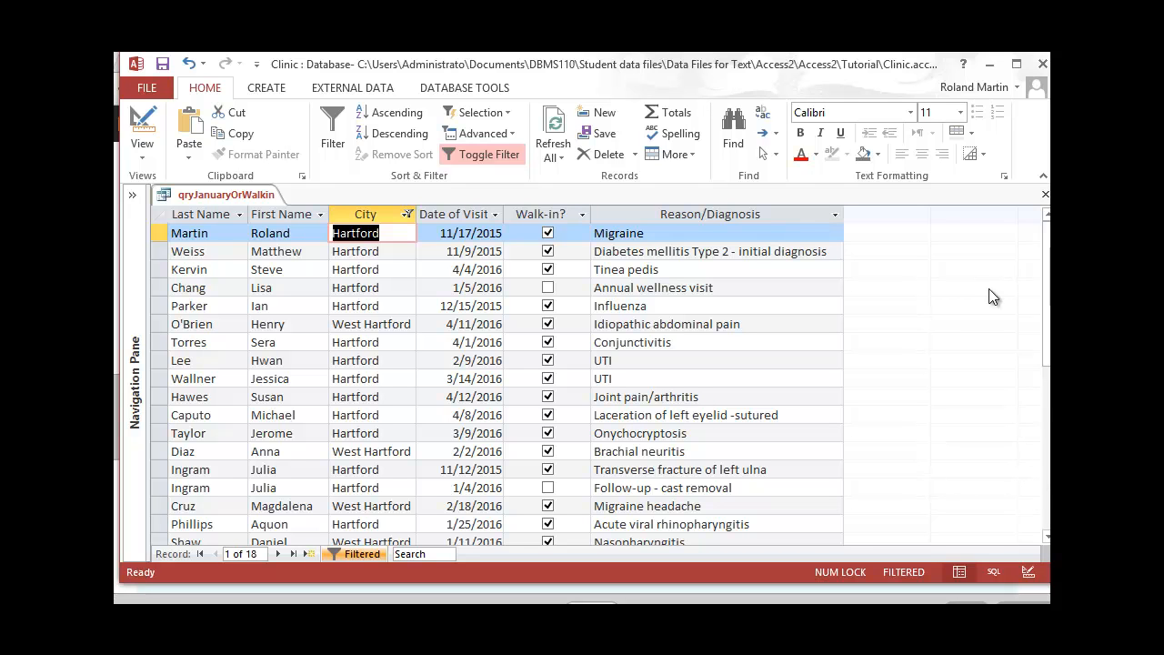
left_click(350, 553)
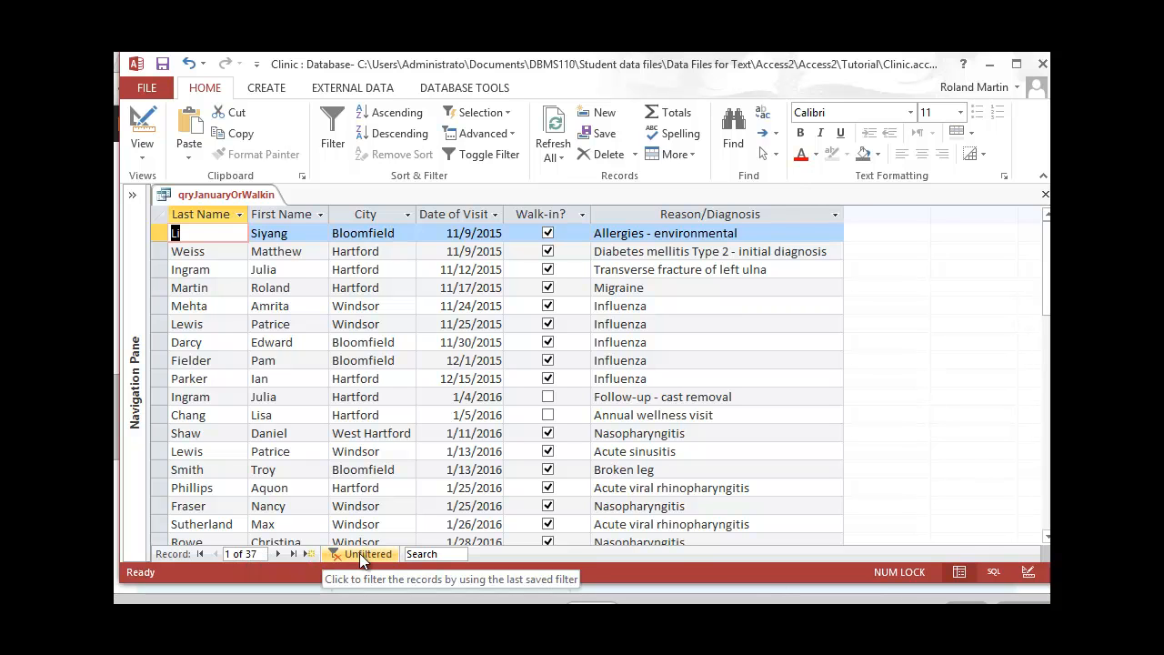
Reapply the City filter, then close qryJanuaryOrWalkin to return to the expanded Navigation Pane.
left_click(359, 553)
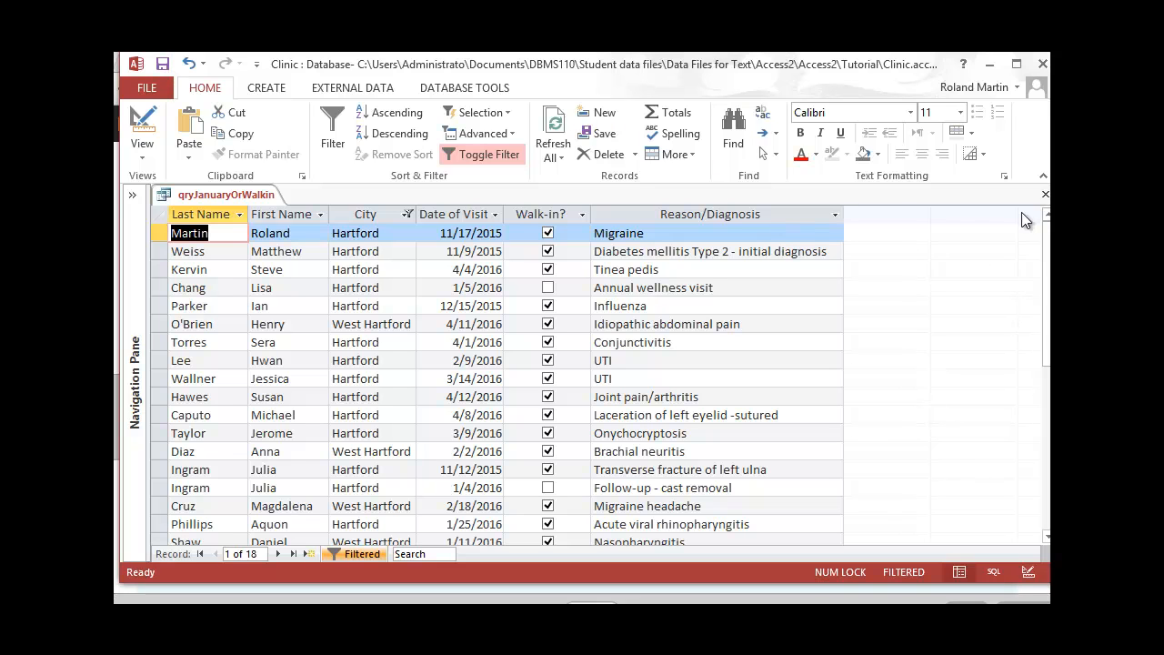
left_click(1044, 195)
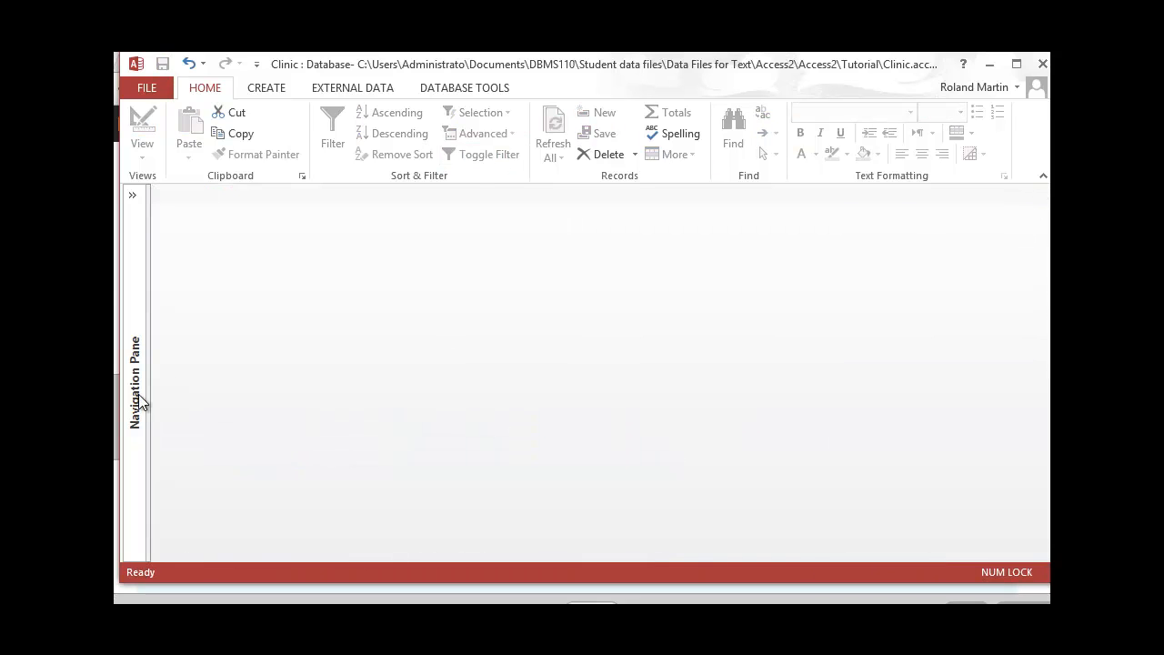
left_click(133, 197)
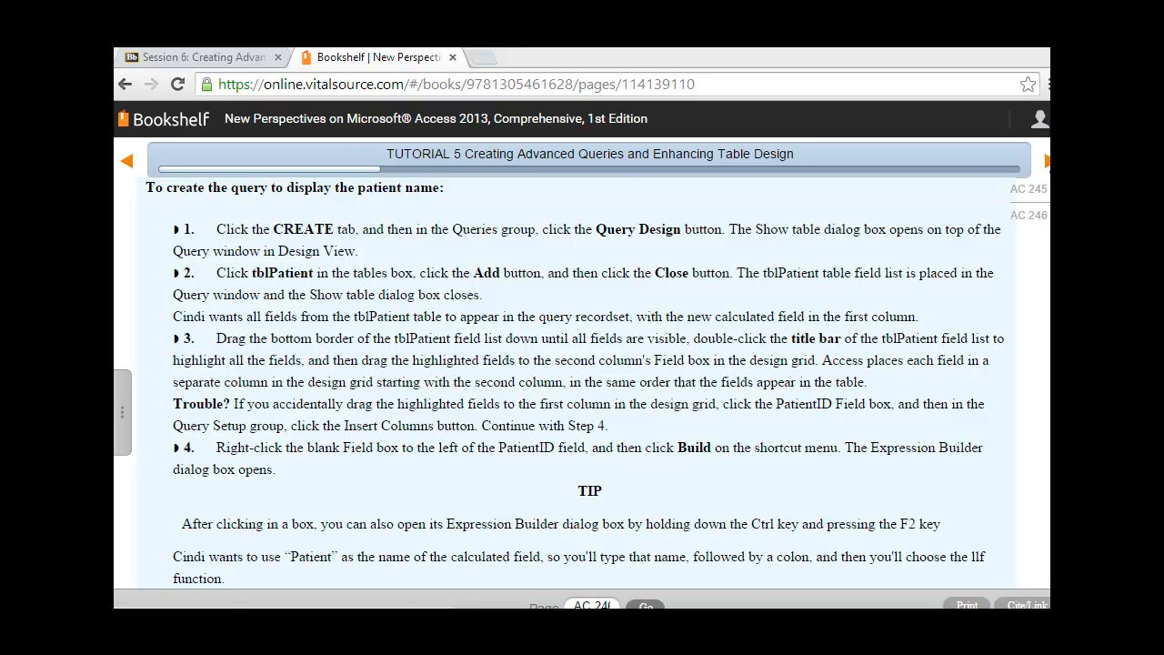
Page through the textbook instructions on building the calculated patient name field with the IIf and IsNull functions.
left_click(1048, 168)
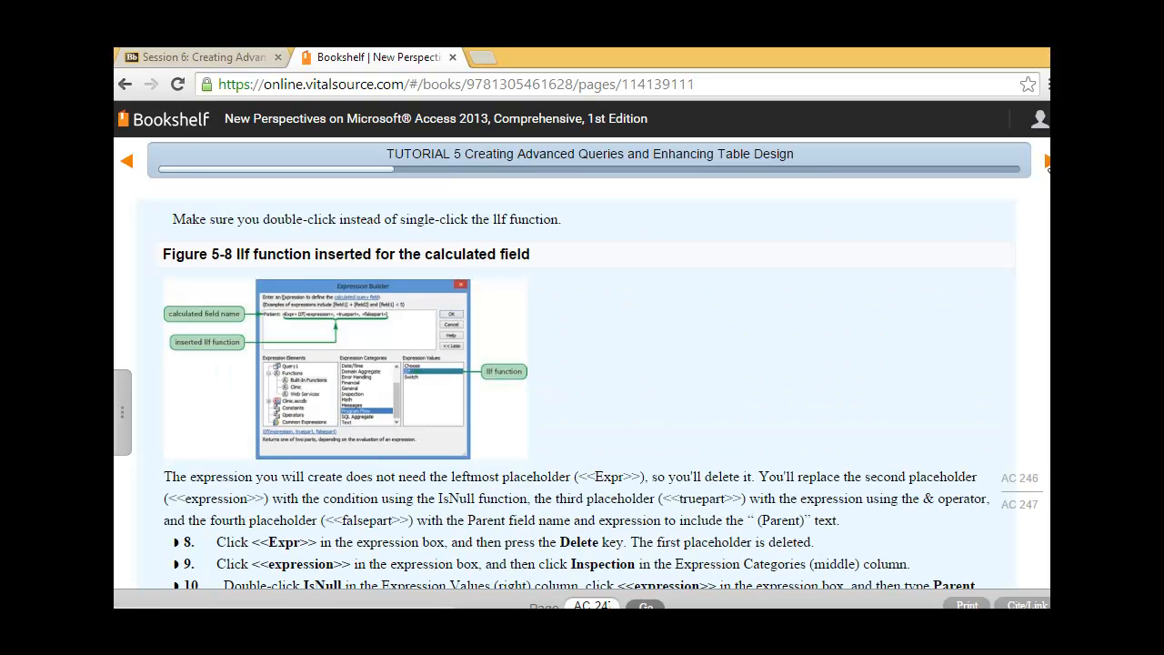
left_click(1049, 168)
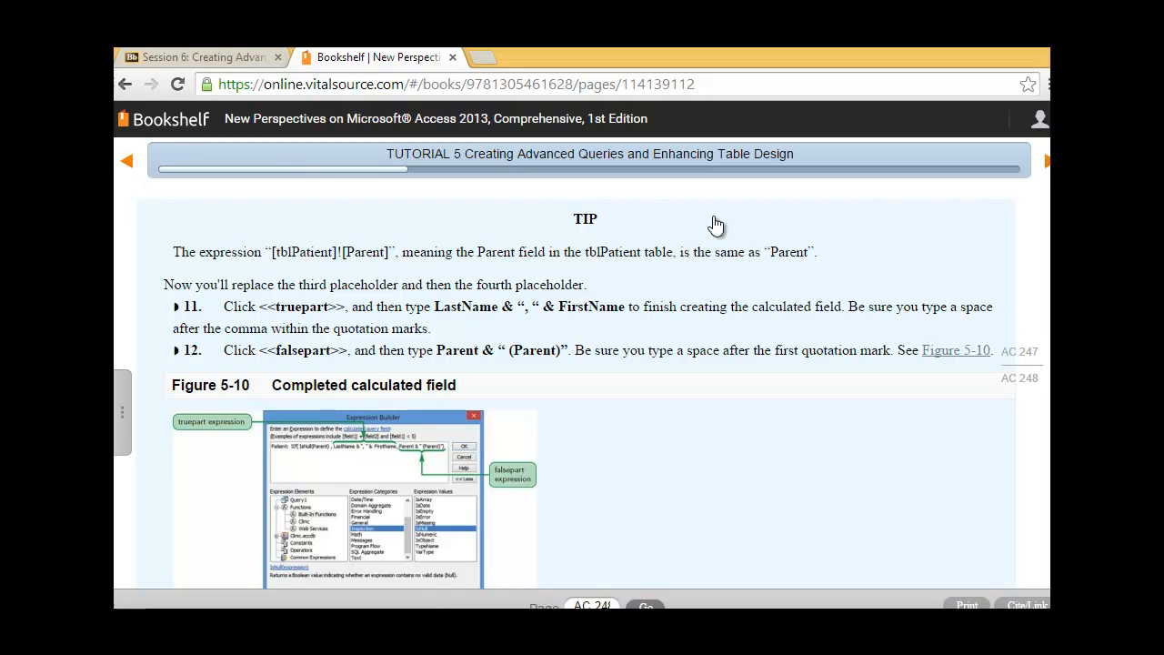
scroll(716, 224, "down", 1)
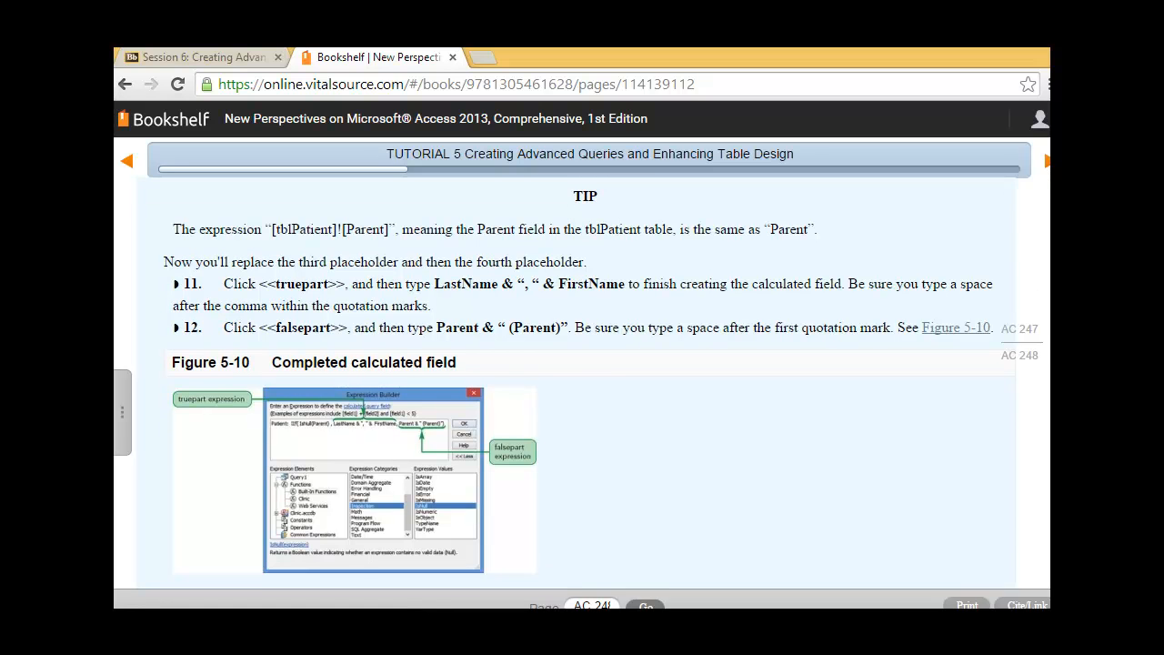
scroll(591, 382, "up", 1)
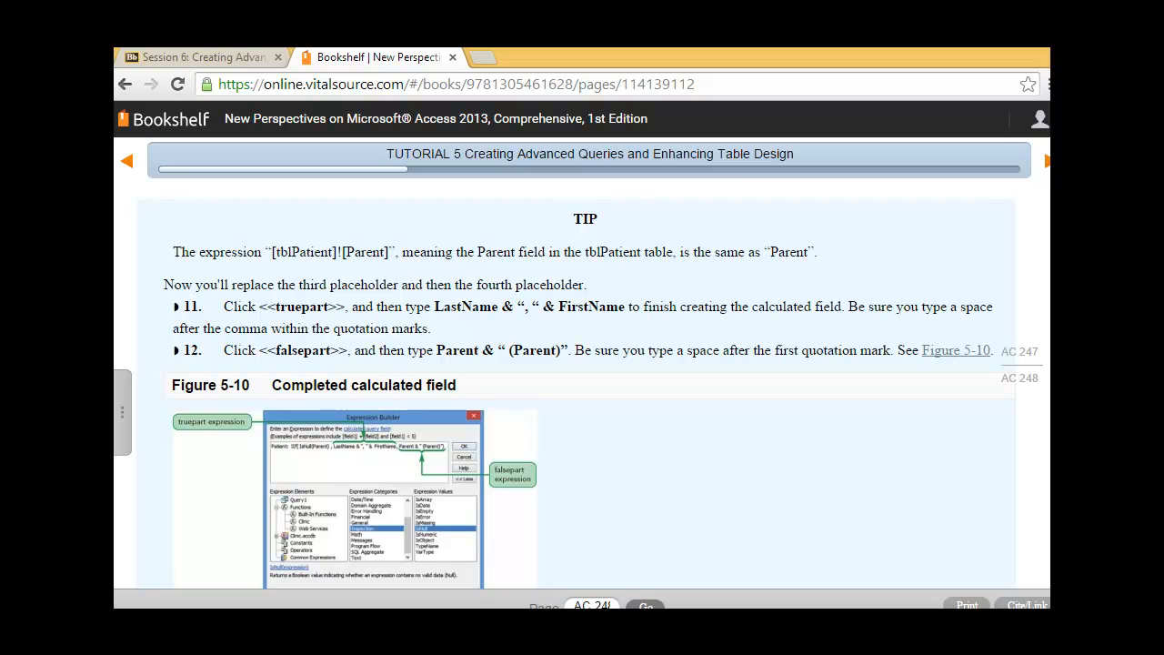
Switch to Access and create a new query in Design view based on the tblPatient table.
key("alt+Tab")
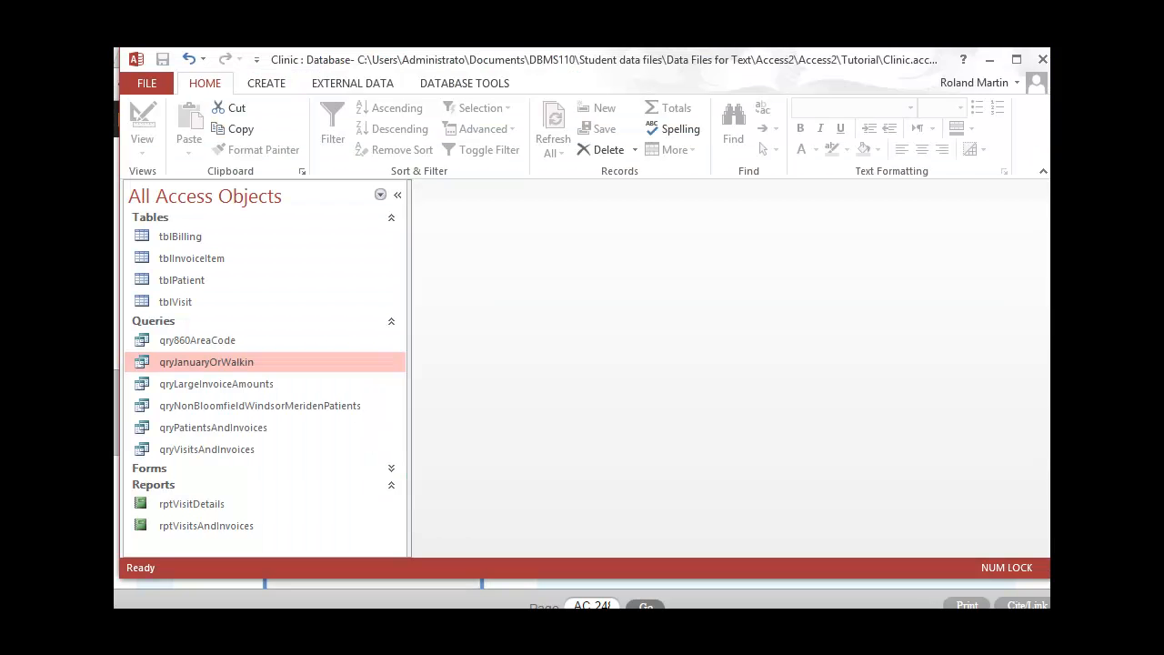
left_click(266, 82)
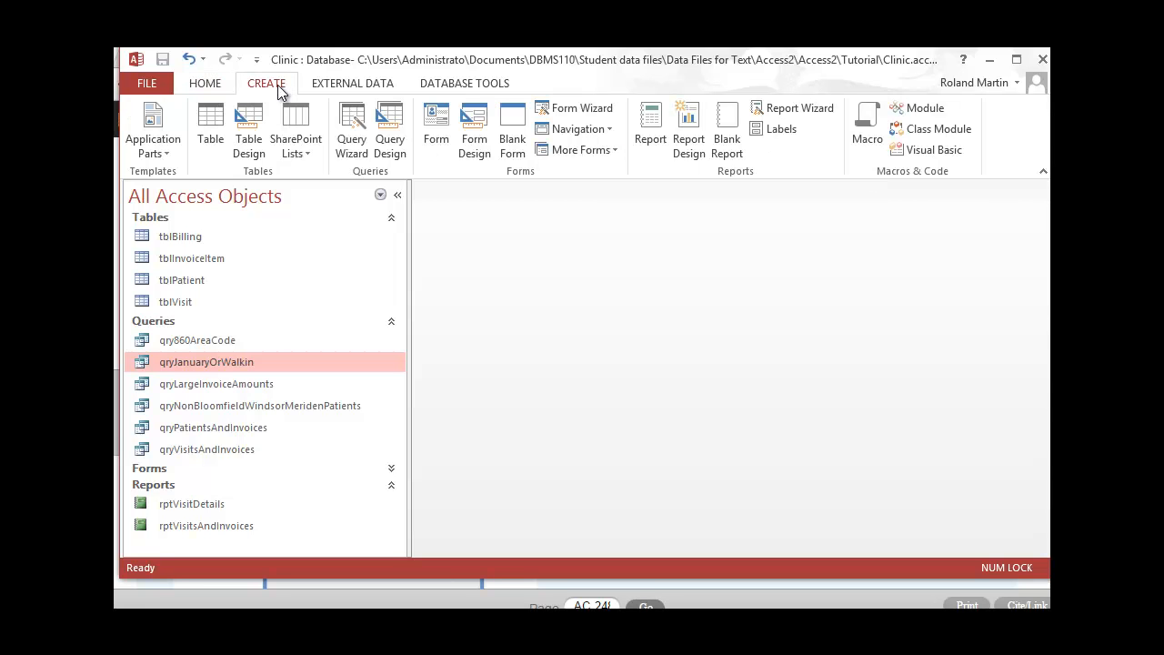
left_click(391, 138)
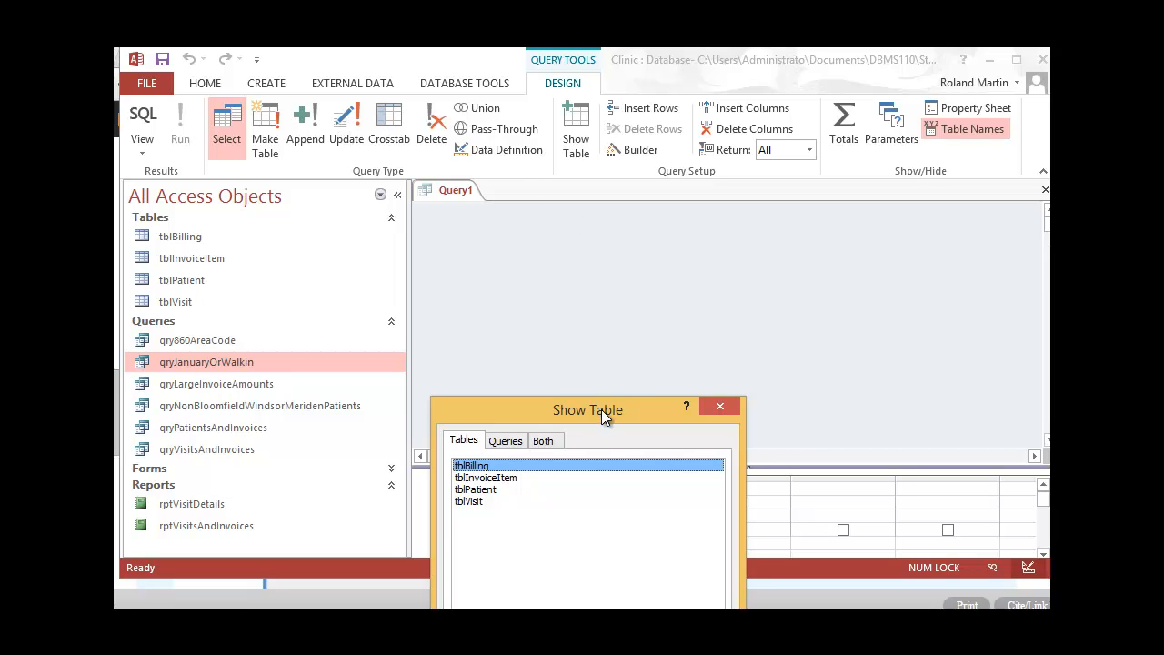
left_click_drag(601, 409, 585, 249)
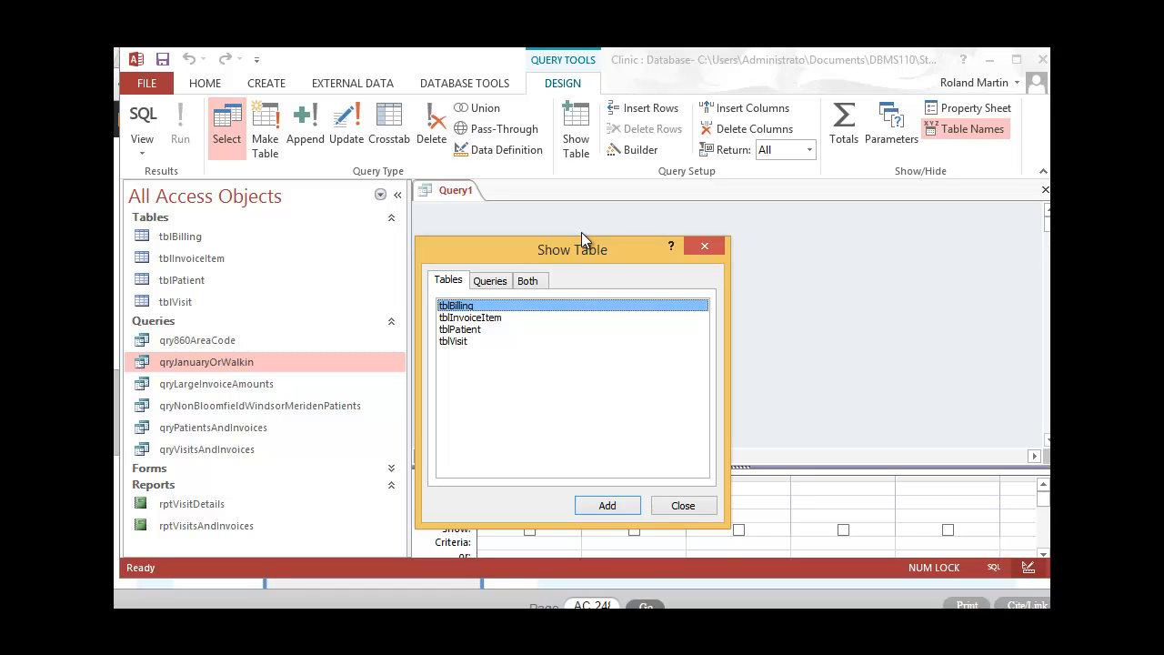
double_click(477, 332)
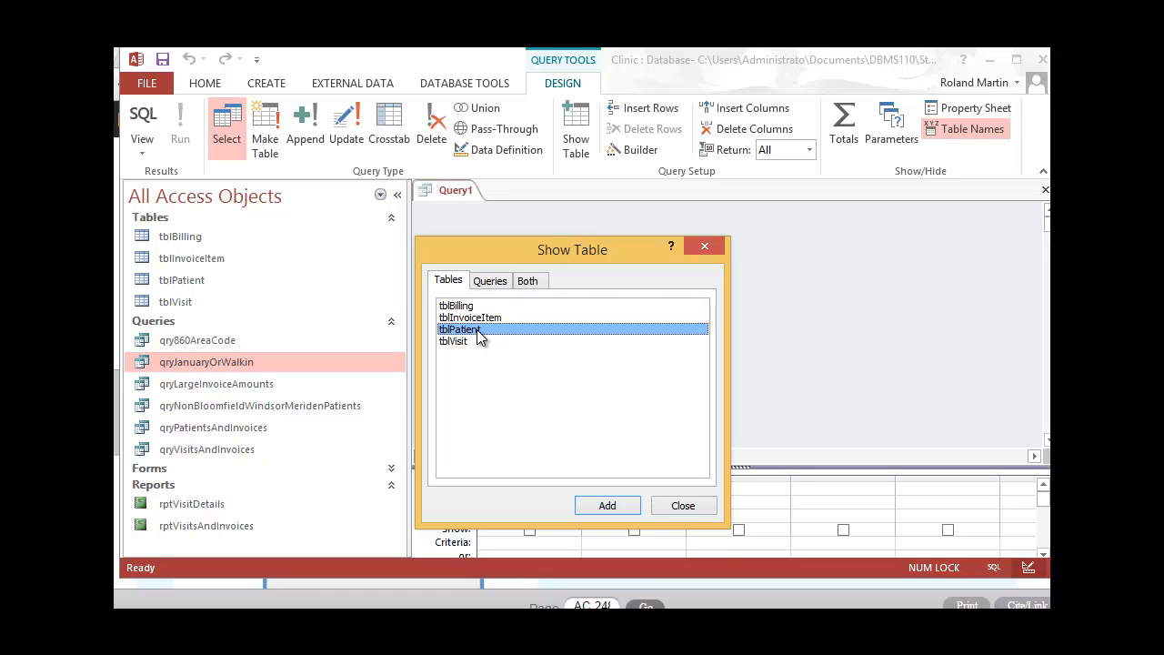
left_click(684, 506)
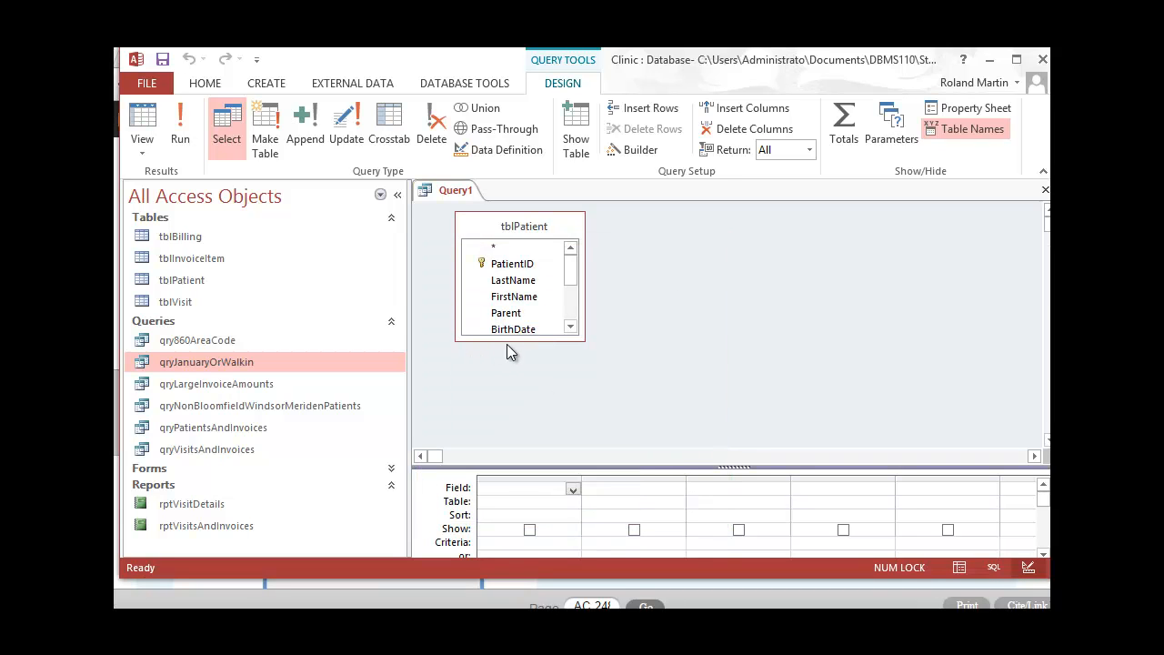
Enlarge the tblPatient field list to show every field and add all its fields to the design grid.
left_click_drag(509, 341, 523, 434)
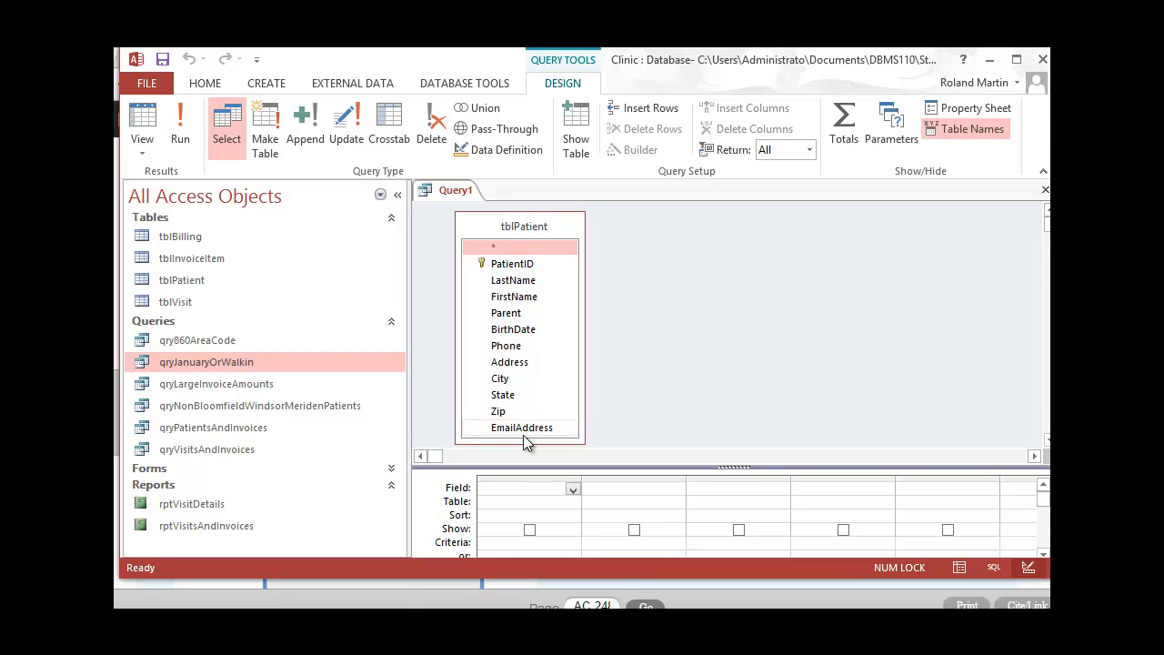
double_click(527, 226)
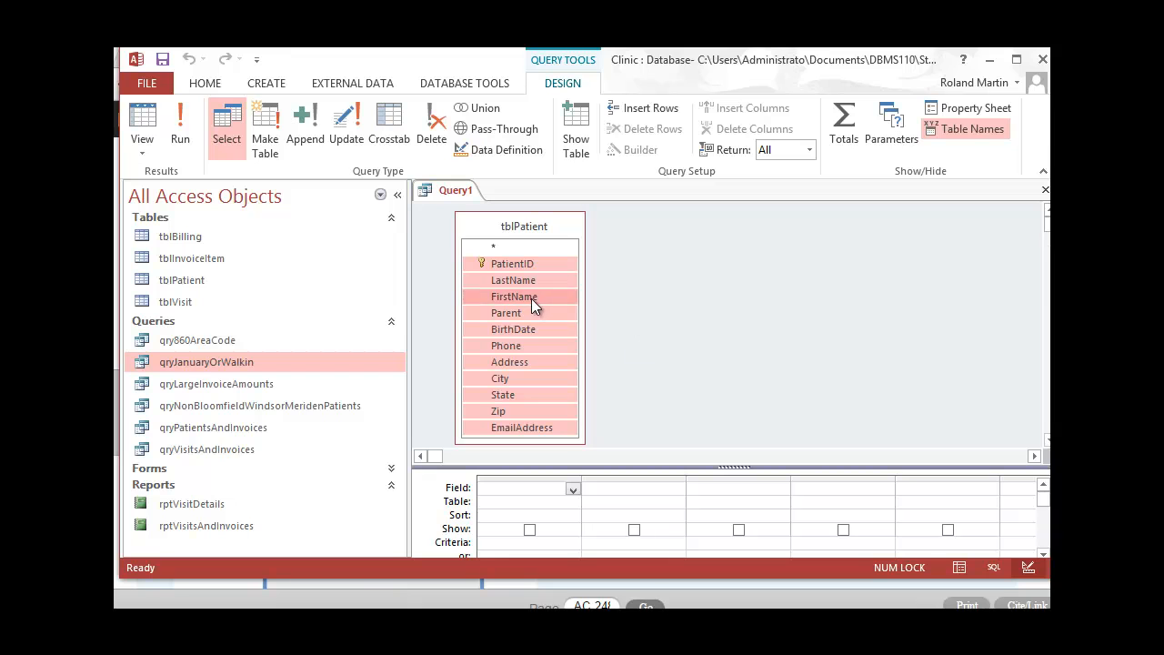
left_click_drag(525, 284, 530, 487)
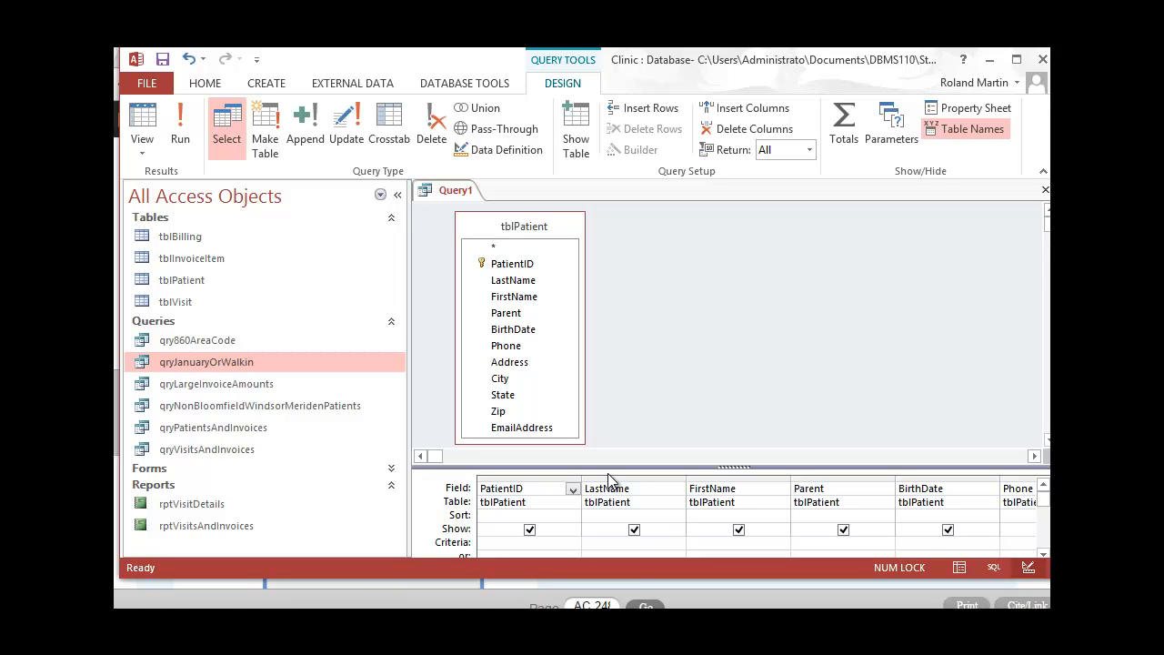
Insert a blank column before the PatientID column in the query design grid.
left_click(514, 476)
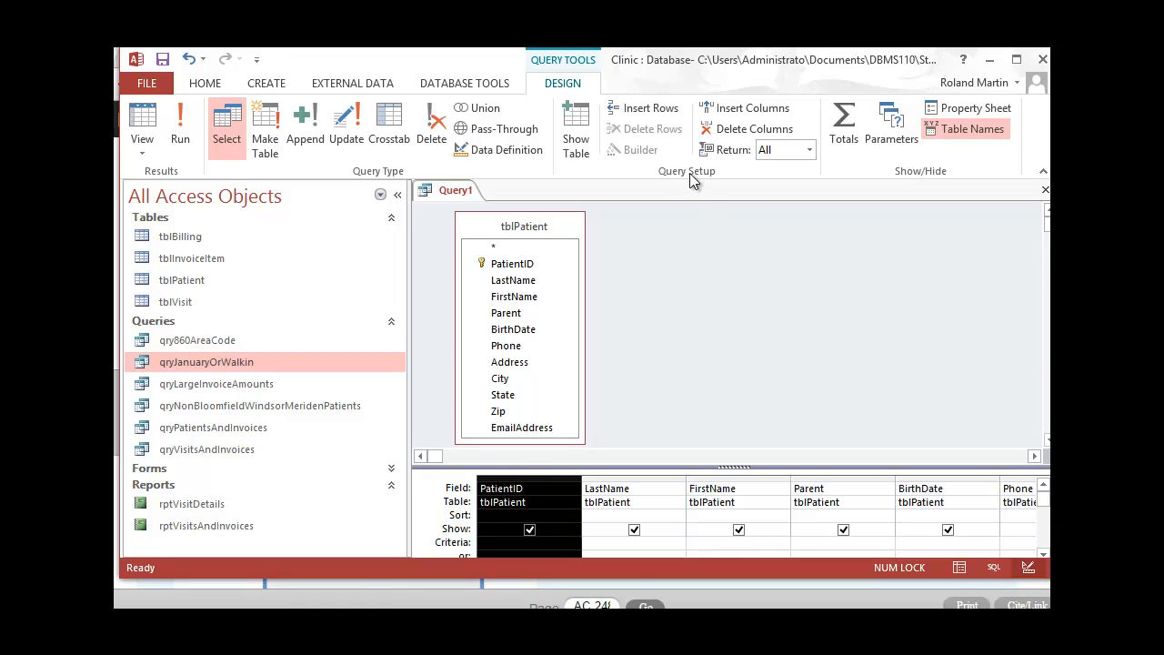
left_click(738, 109)
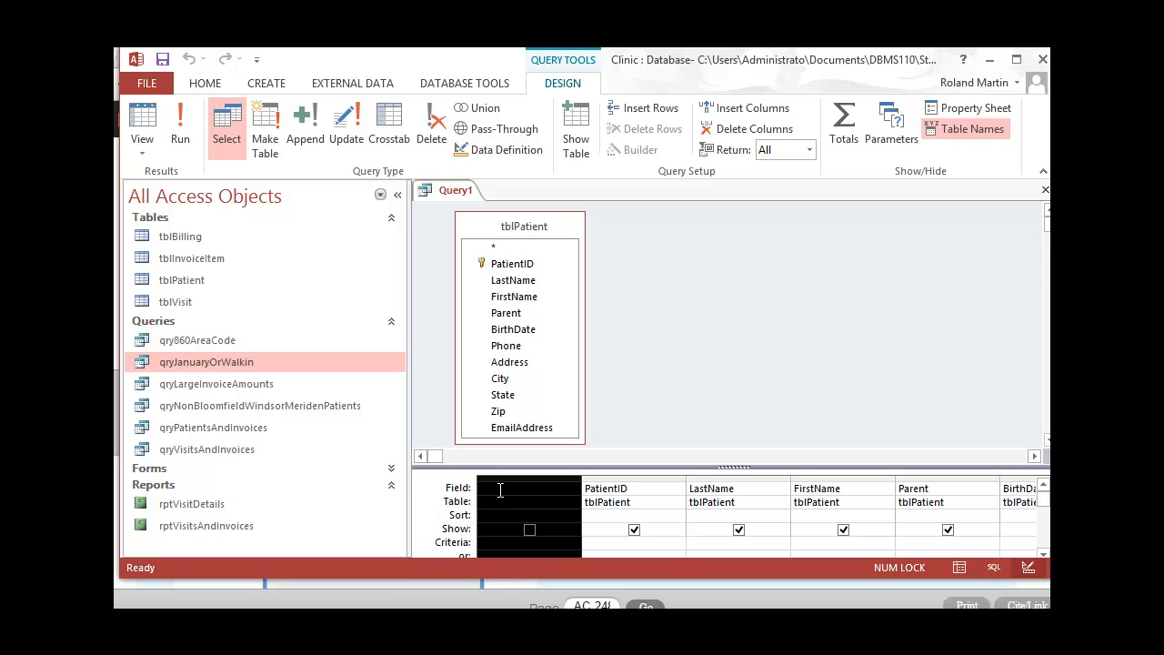
left_click(500, 490)
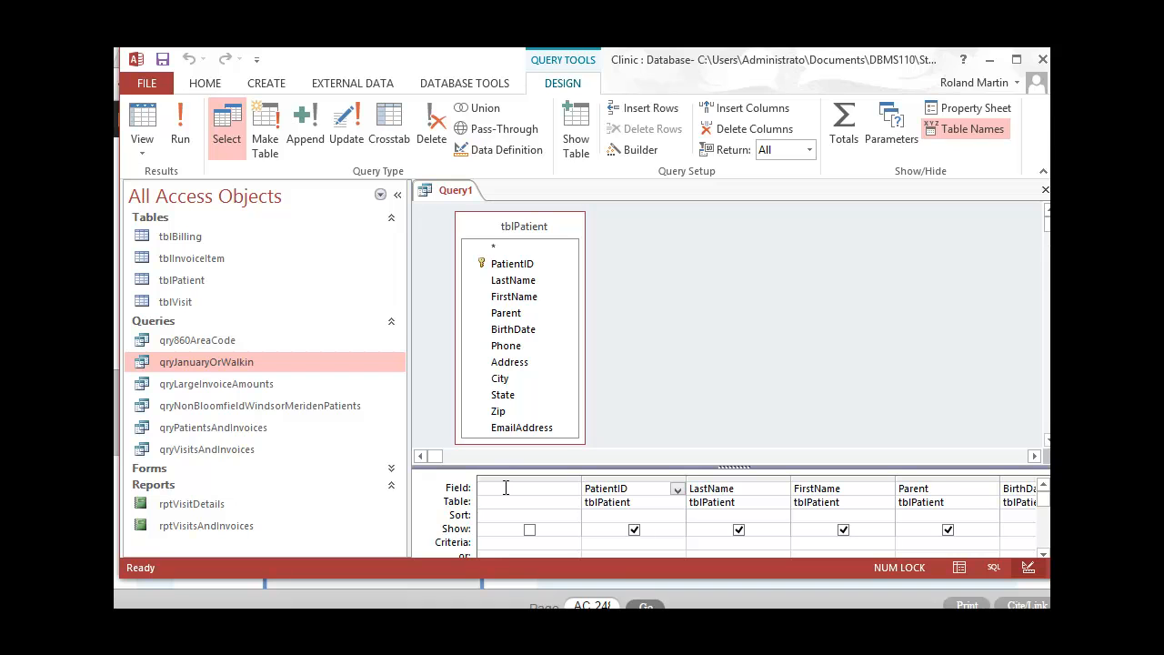
Open the Expression Builder for the blank column's Field box and name the calculated field Patient, followed by a colon.
right_click(506, 489)
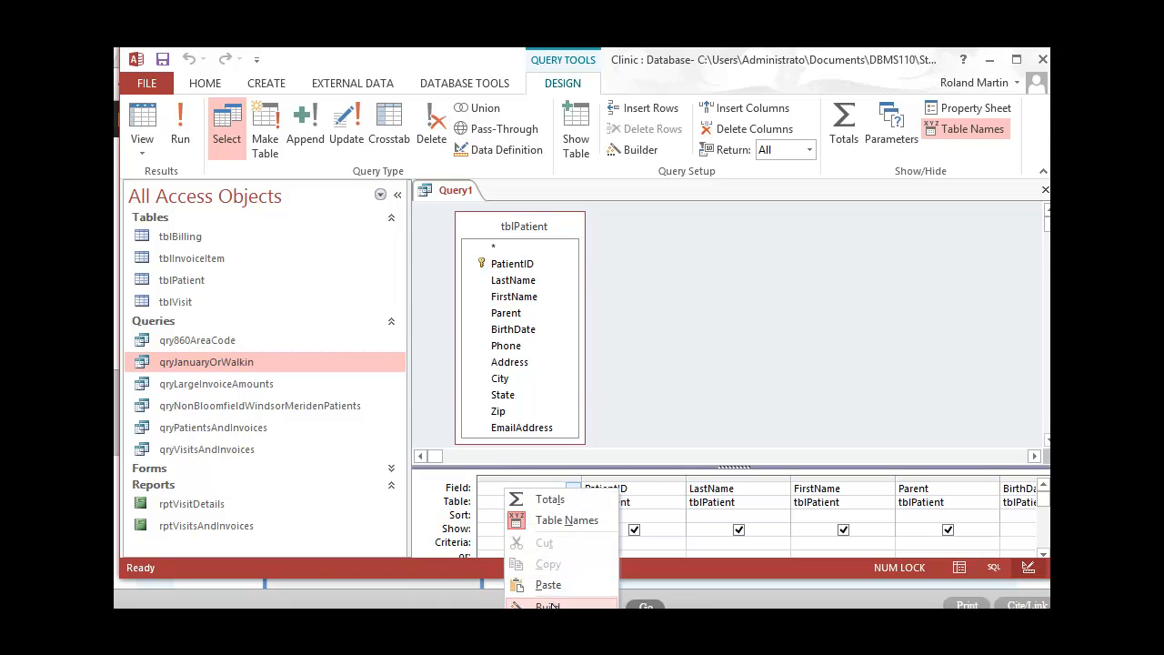
left_click(547, 605)
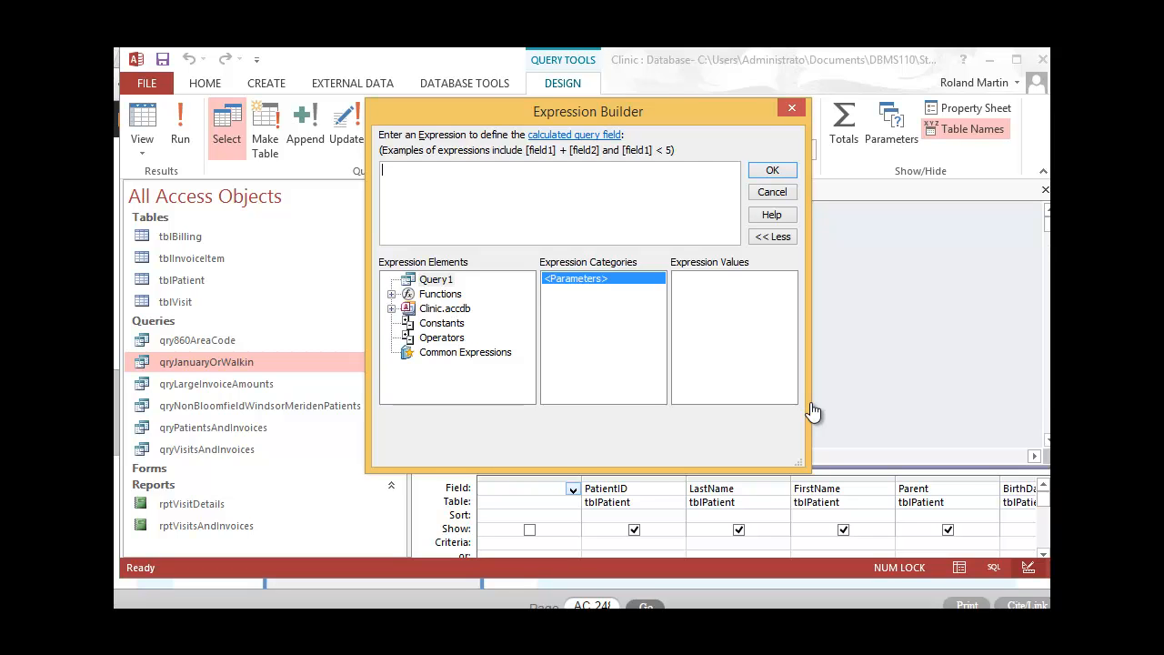
type("Patient:")
Insert the built-in IIf function from the Program Flow category after the Patient field name.
double_click(434, 298)
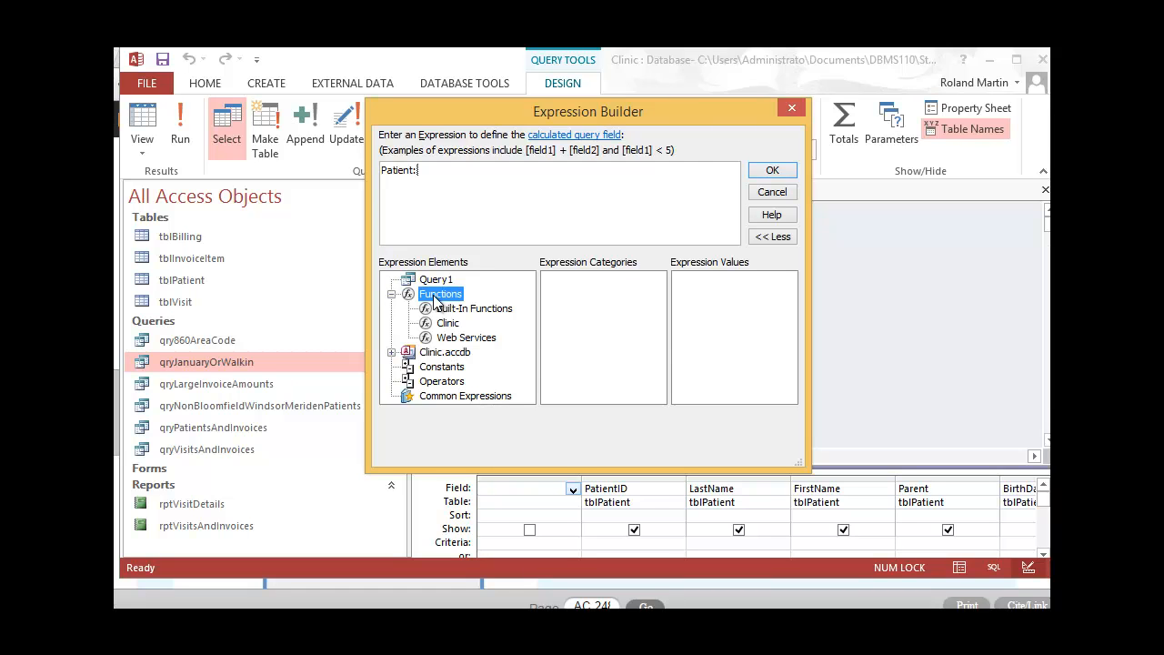
left_click(465, 313)
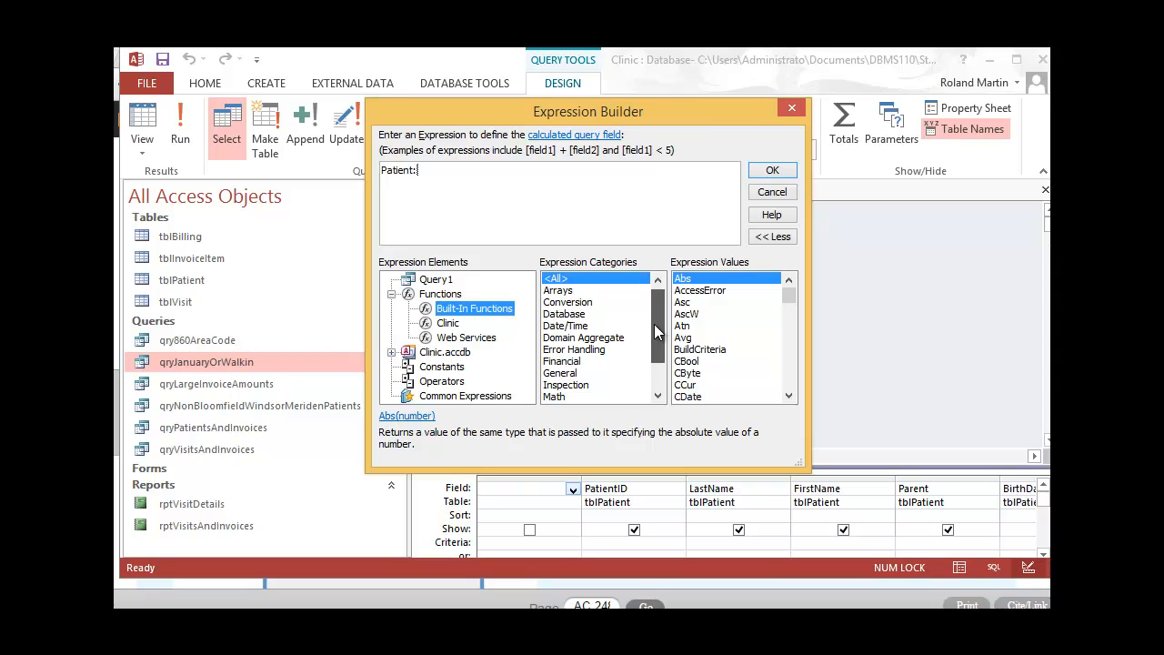
left_click_drag(653, 323, 656, 351)
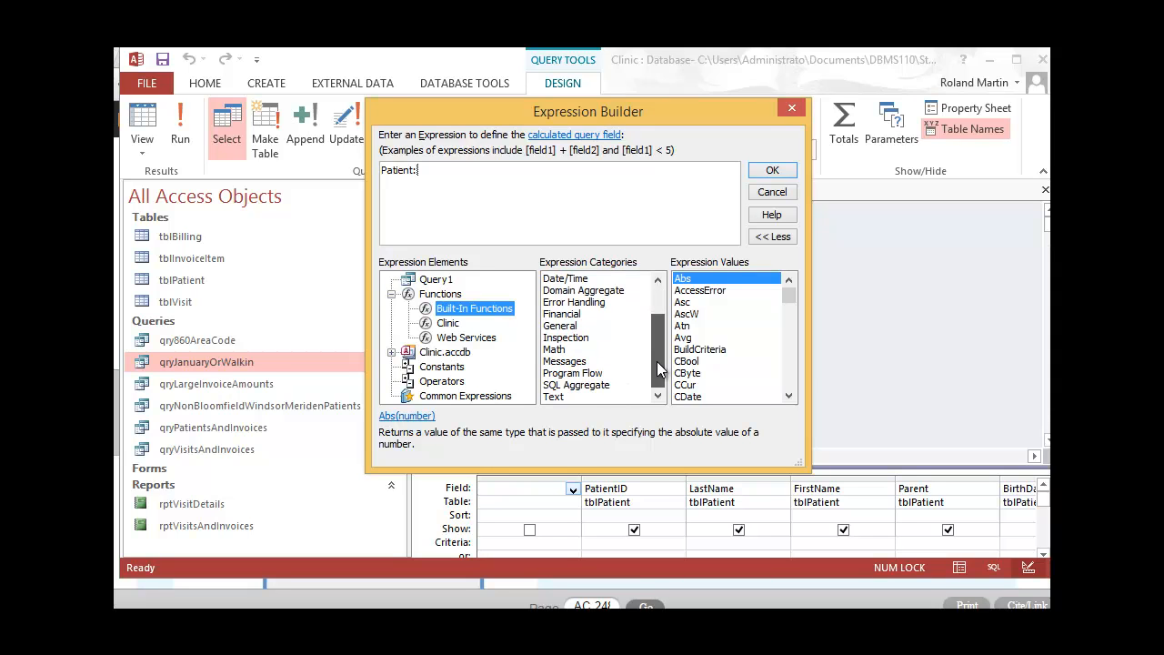
left_click(571, 375)
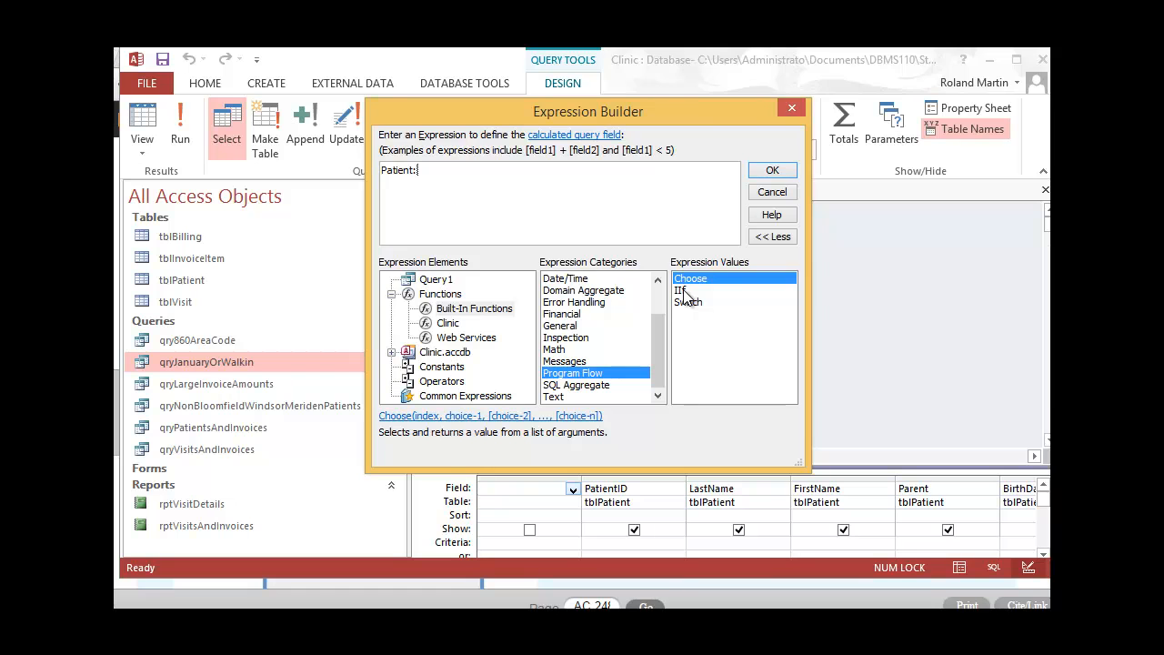
left_click(683, 293)
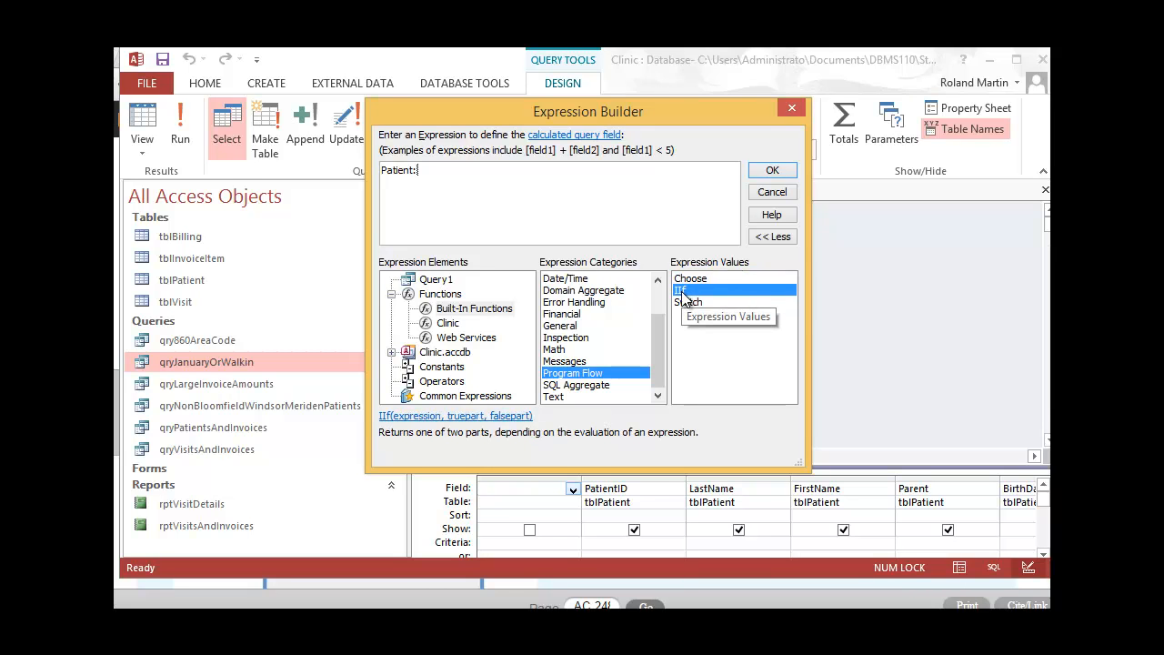
double_click(683, 292)
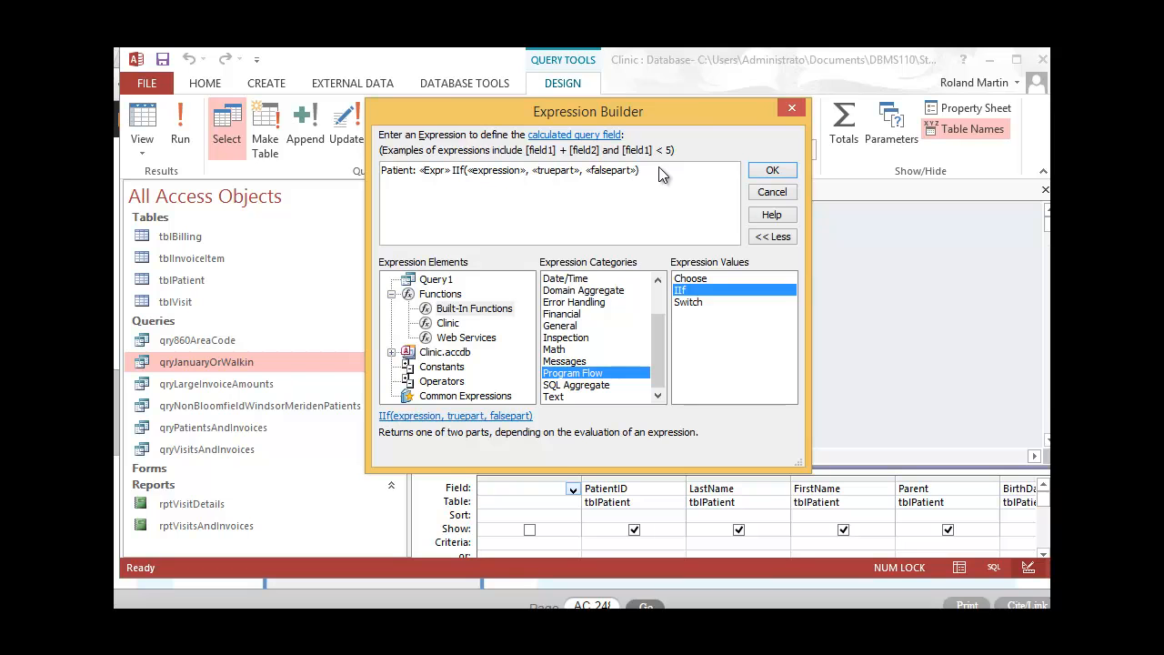
Remove the «Expr» placeholder and replace the IIf function's «expression» placeholder with the IsNull function from the Inspection category.
double_click(435, 171)
key("Delete")
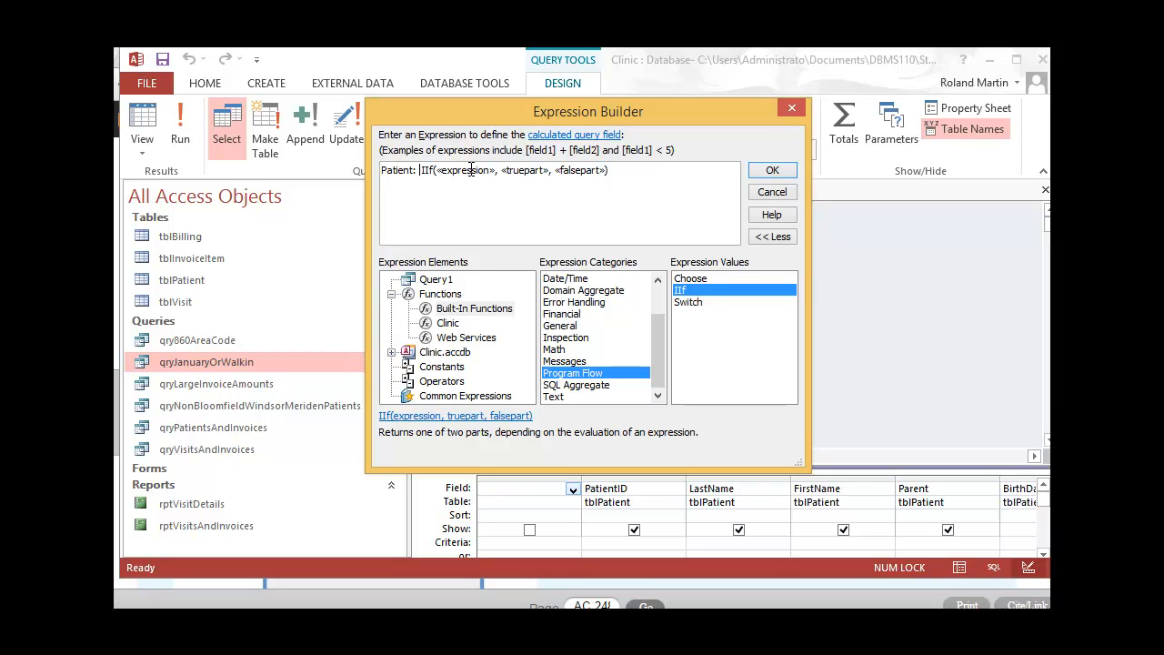
left_click(472, 177)
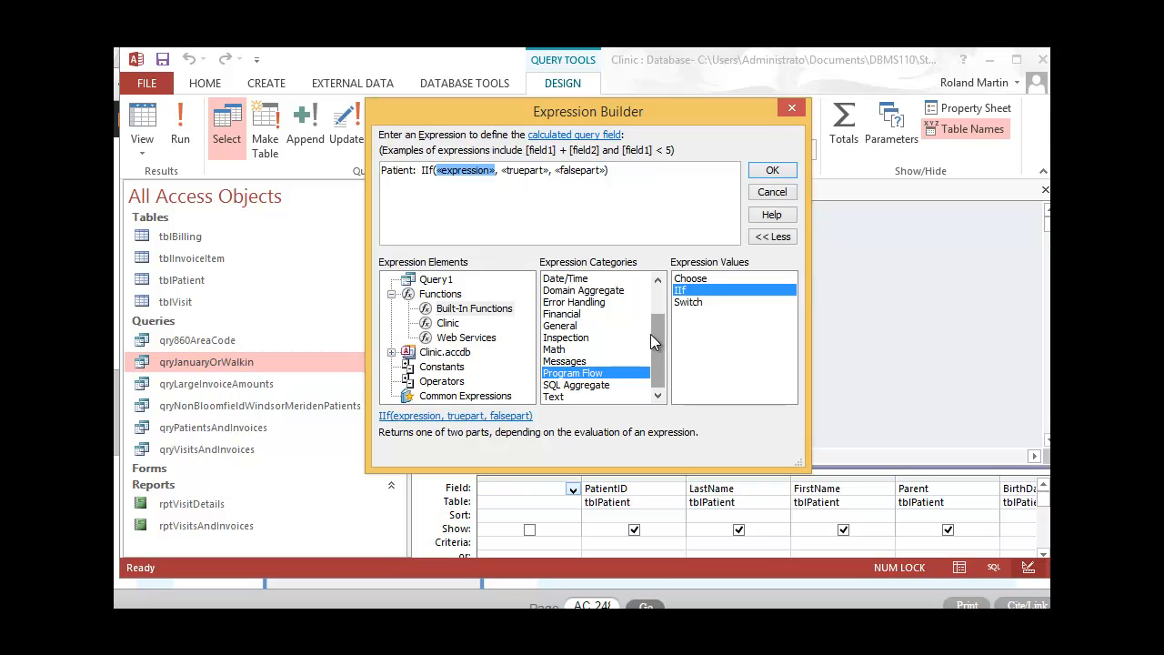
left_click(573, 337)
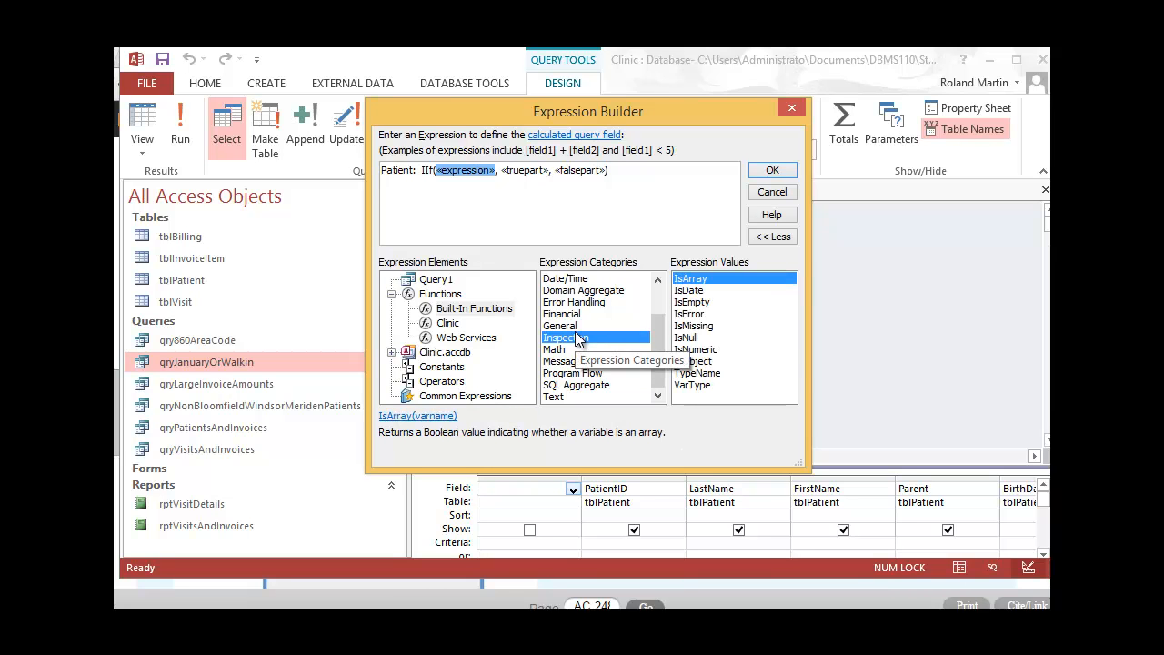
left_click(696, 338)
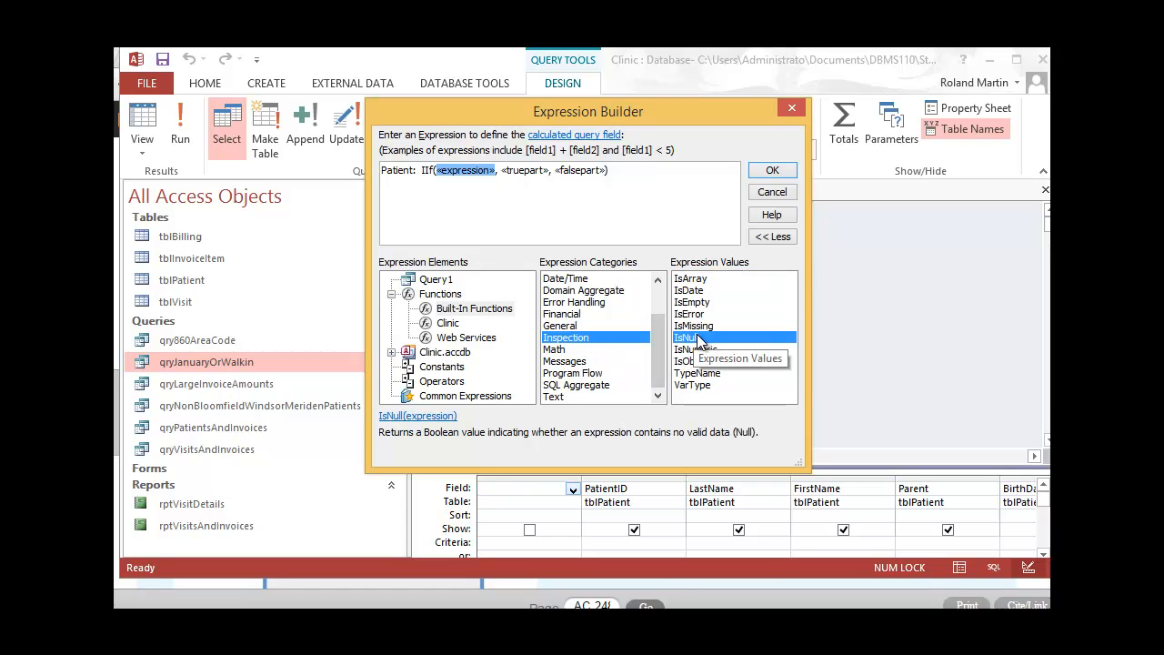
double_click(697, 338)
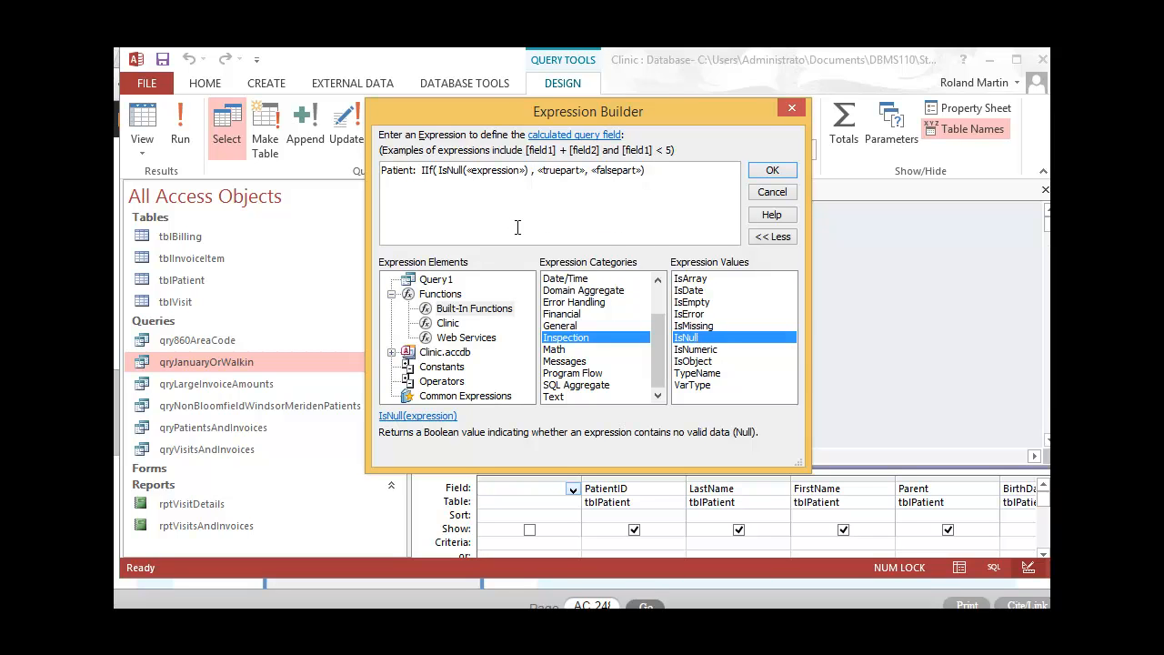
Complete the expression with Parent as IsNull's argument, LastName & ", " & FirstName as the true part and Parent & " (Parent)" as the false part.
left_click(503, 172)
type("P")
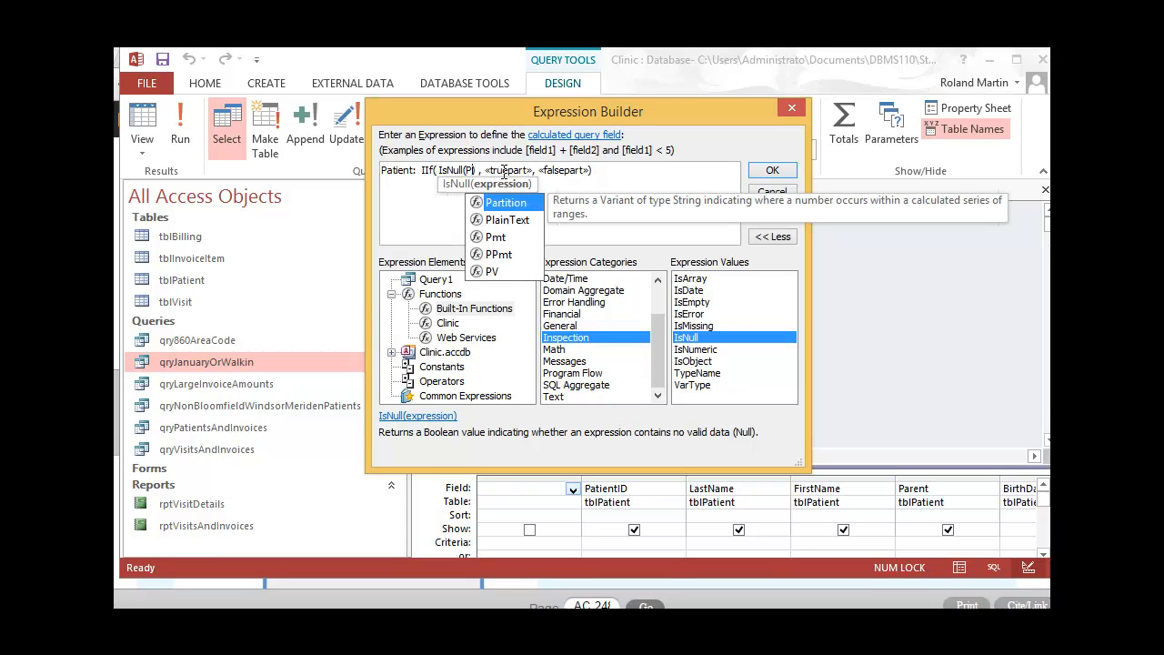
type("arent")
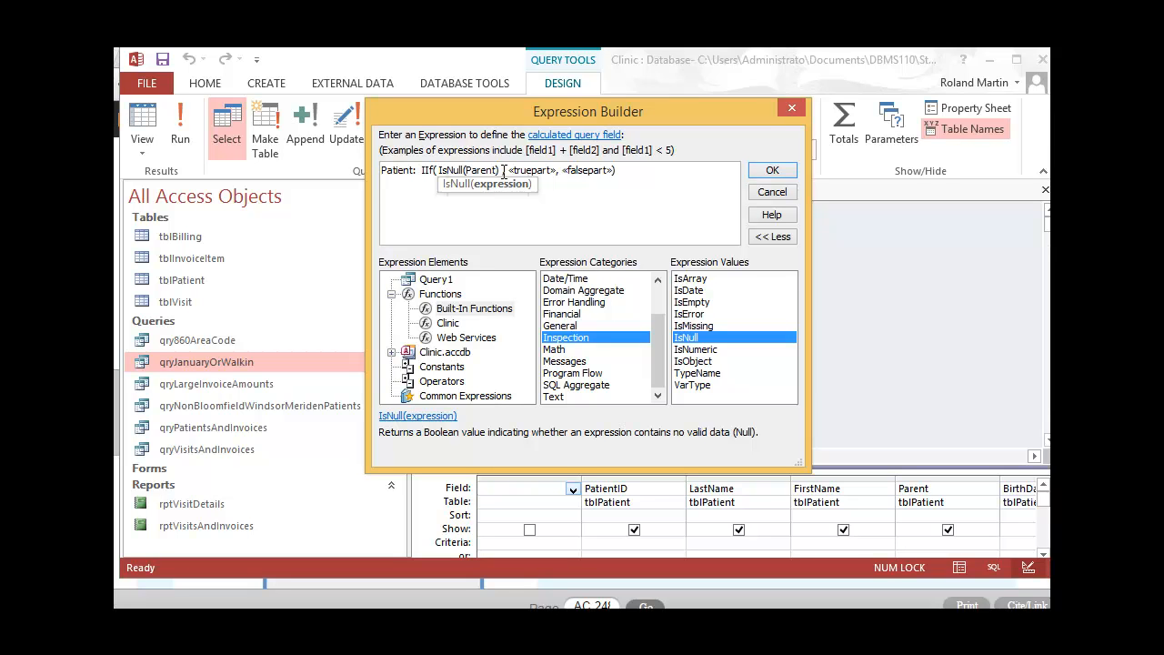
left_click(539, 170)
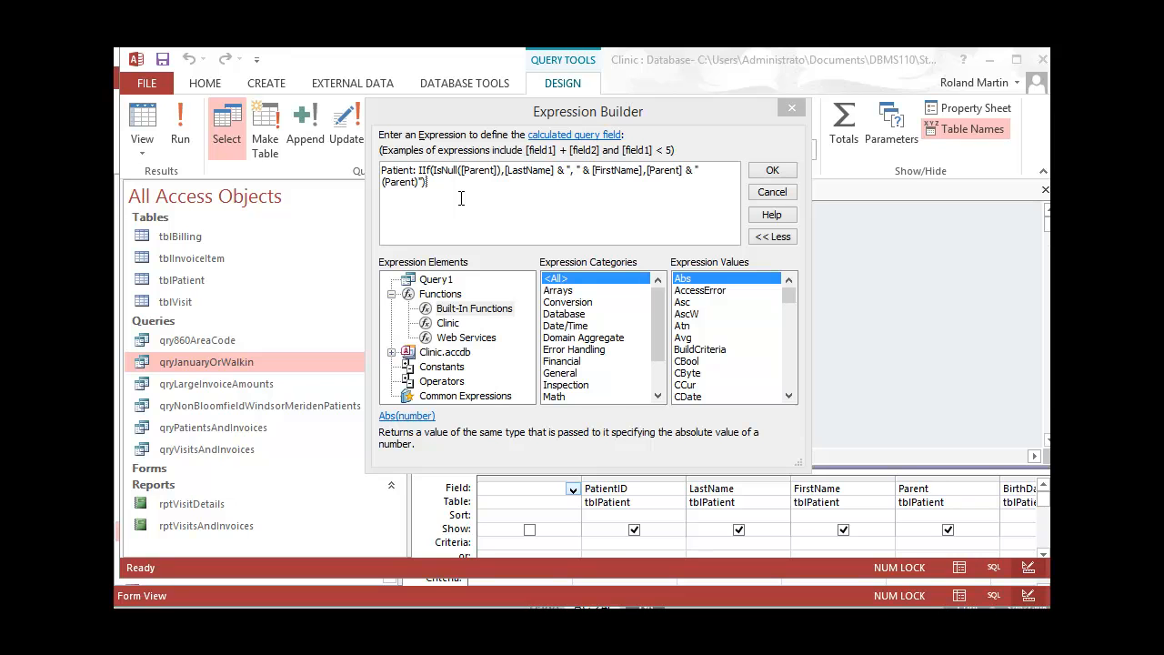
Accept the completed Patient expression and sort the calculated field in ascending order.
left_click(772, 172)
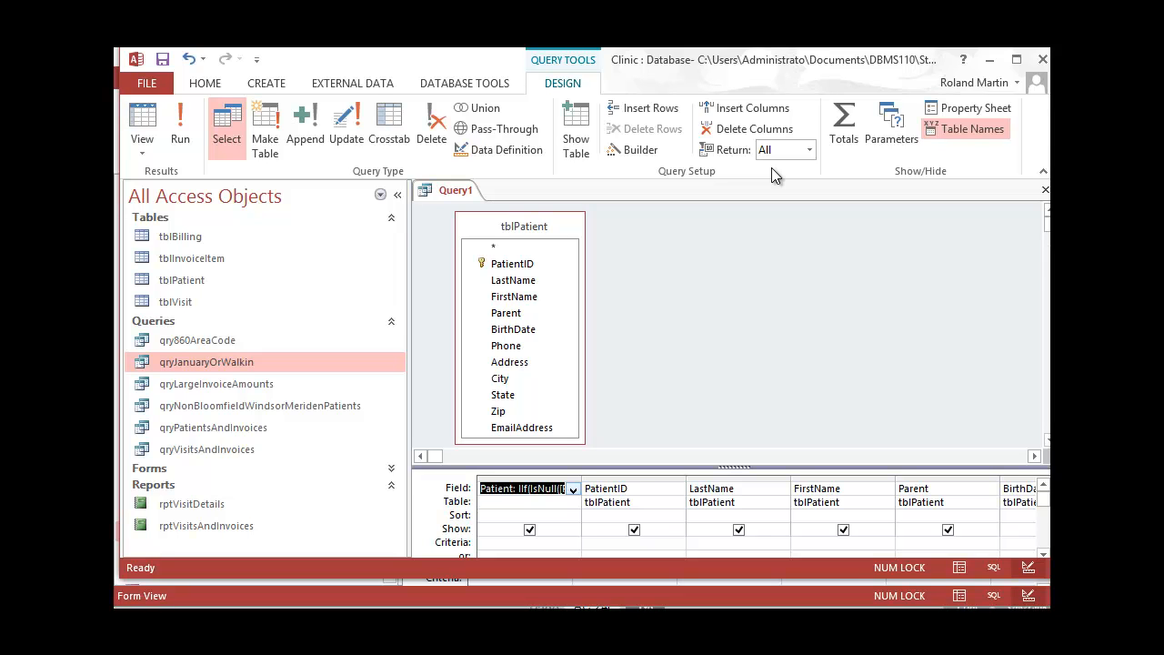
left_click(575, 516)
left_click(542, 531)
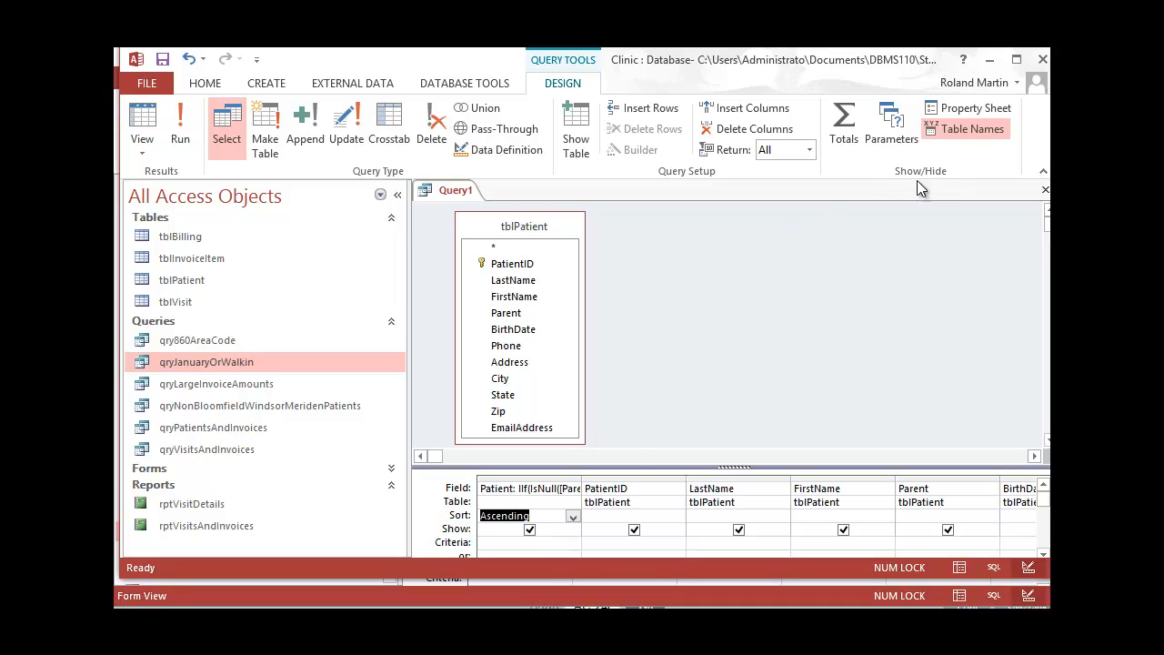
left_click(991, 108)
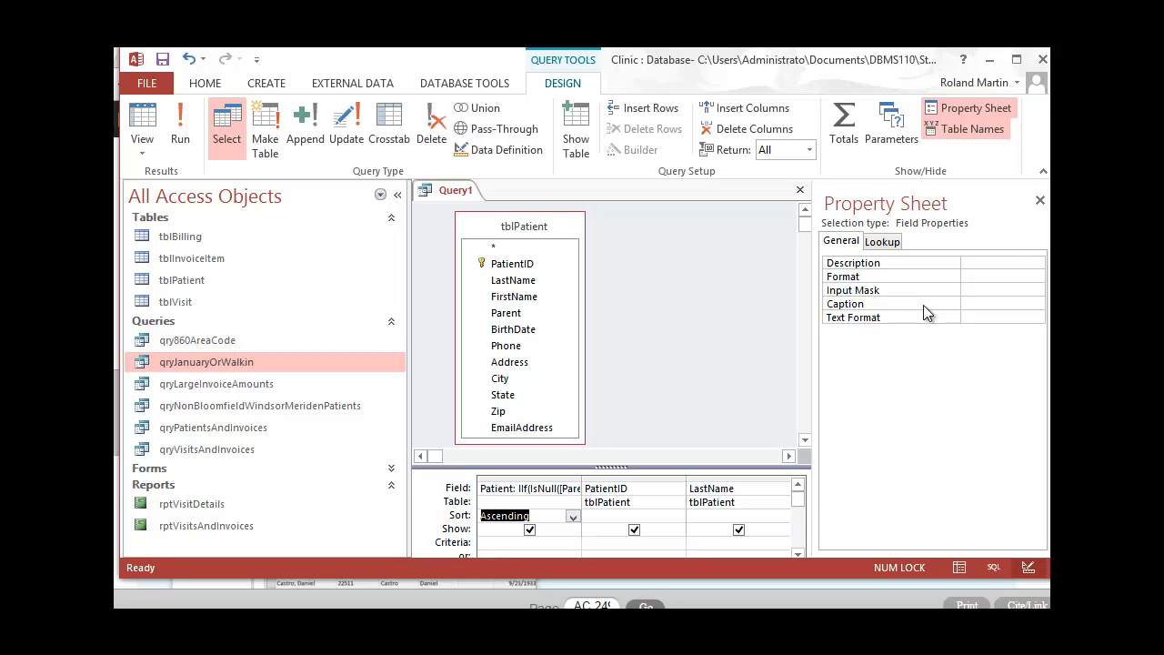
left_click(982, 108)
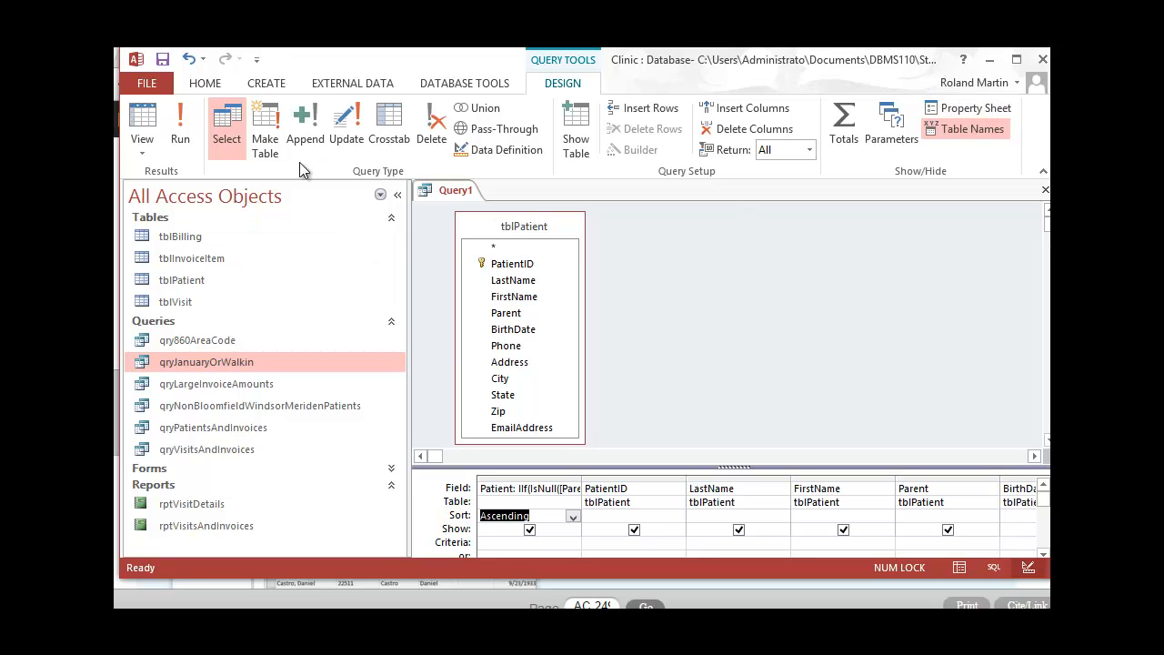
Save the query under the name qryPatientsByName.
left_click(162, 59)
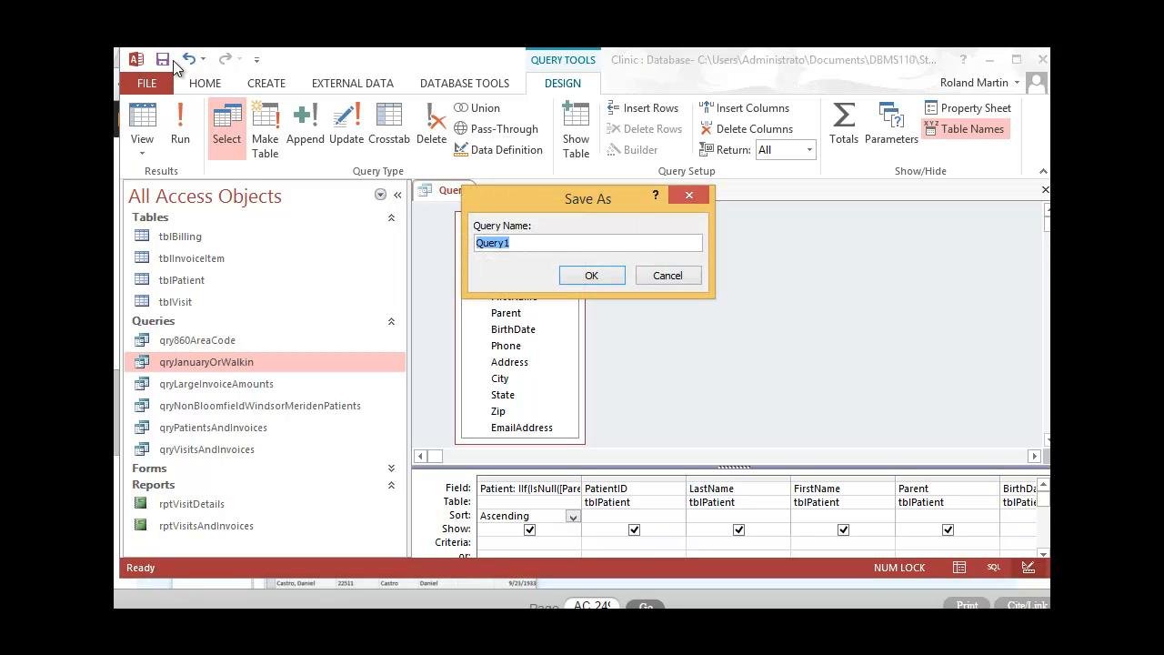
type("qryPatientsByName")
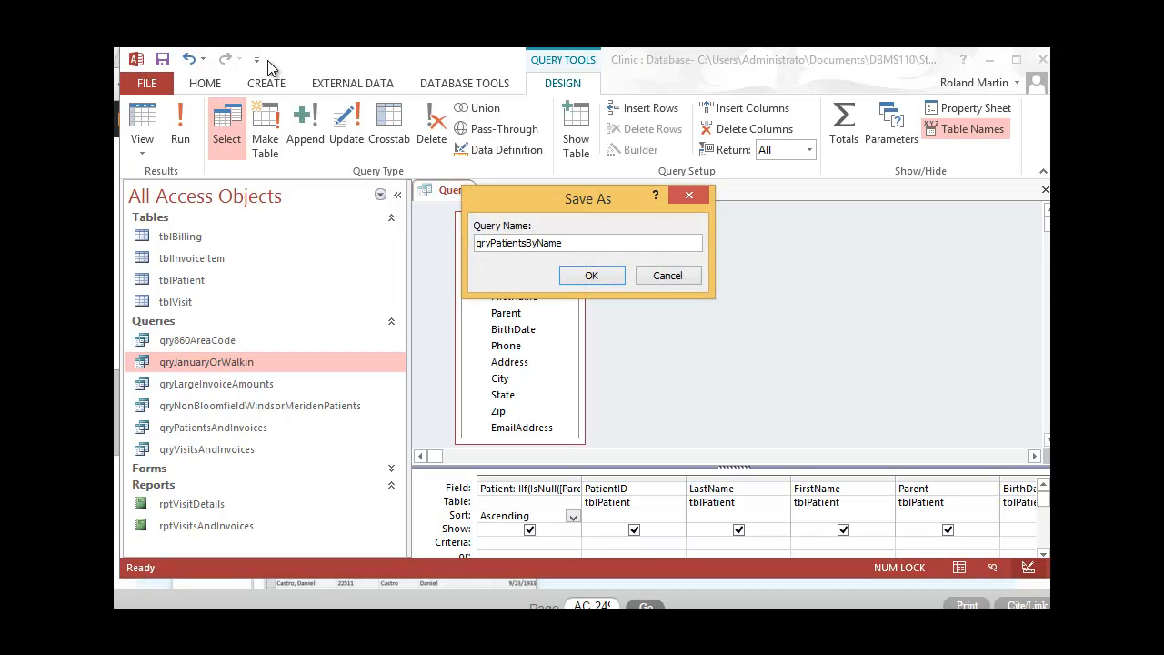
left_click(602, 274)
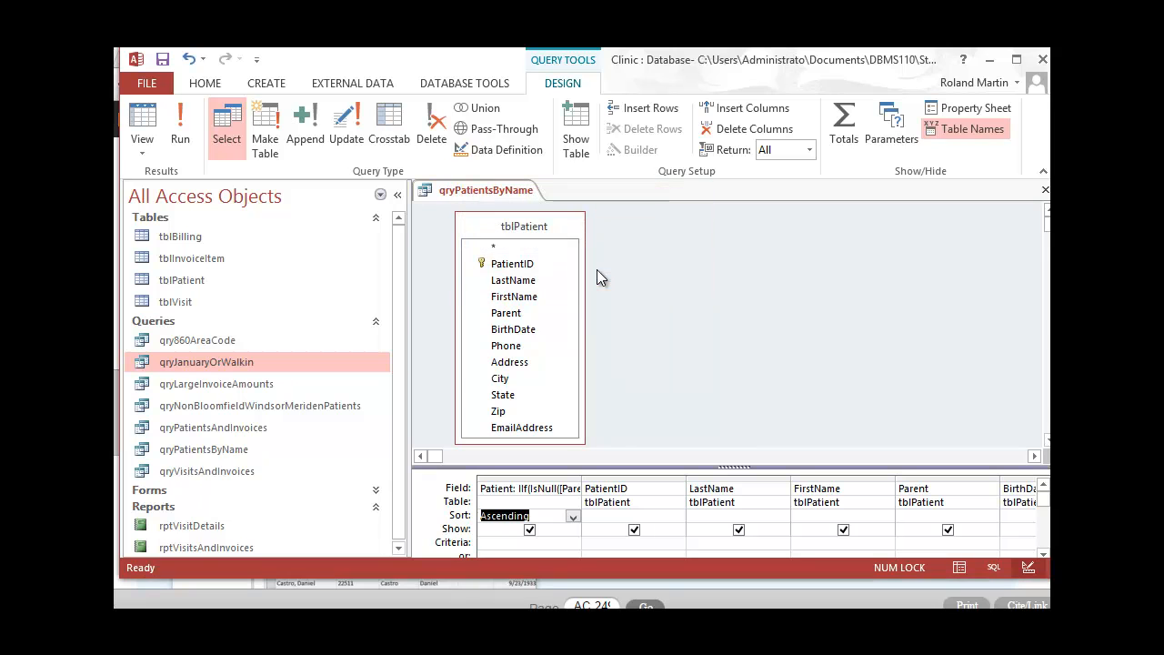
Run the qryPatientsByName query, save it again and close it.
left_click(187, 134)
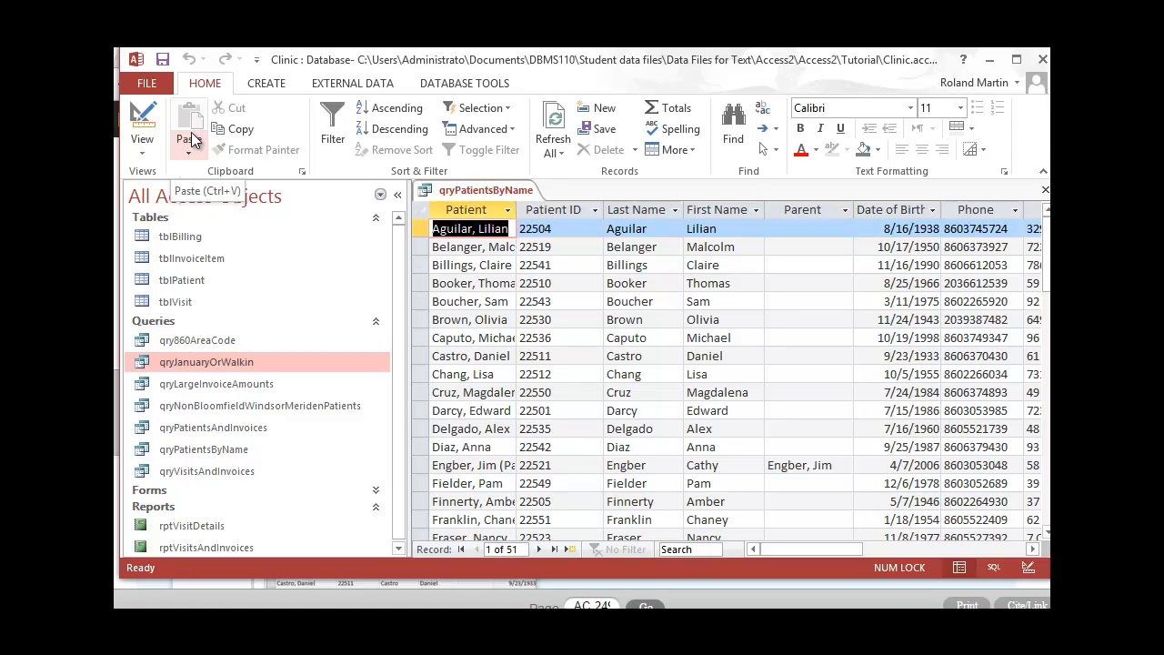
left_click(165, 59)
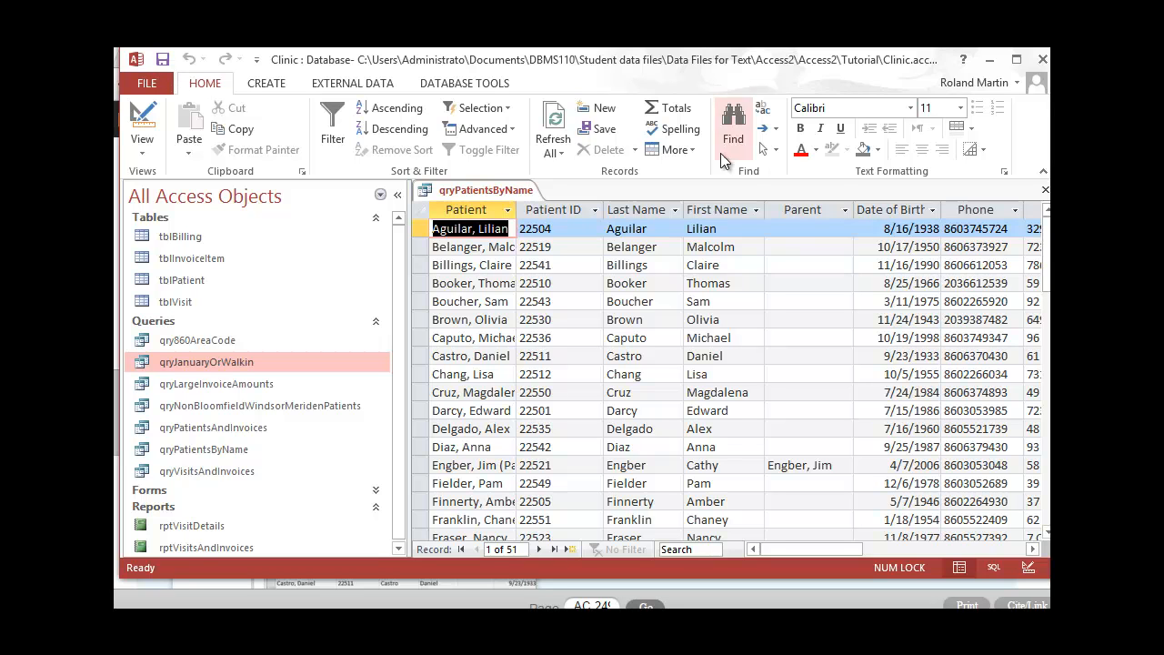
left_click(1045, 195)
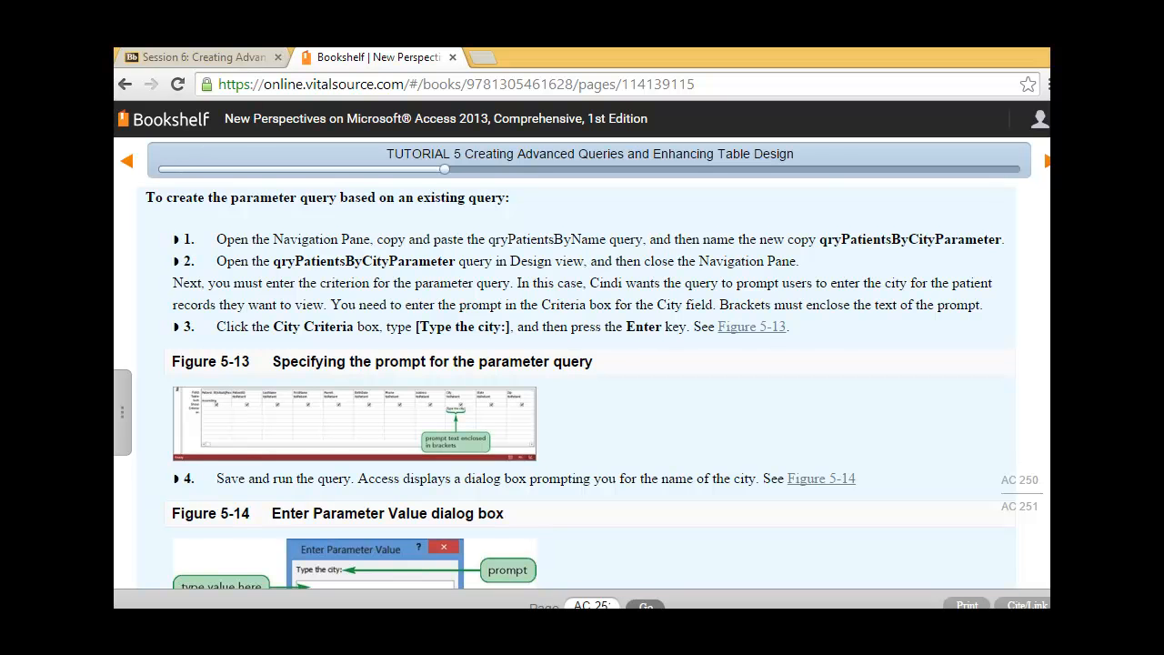
Read on to the next textbook page, then switch to Access and copy qryPatientsByName as a new query named qryPatientsByCityParameter.
left_click(1046, 163)
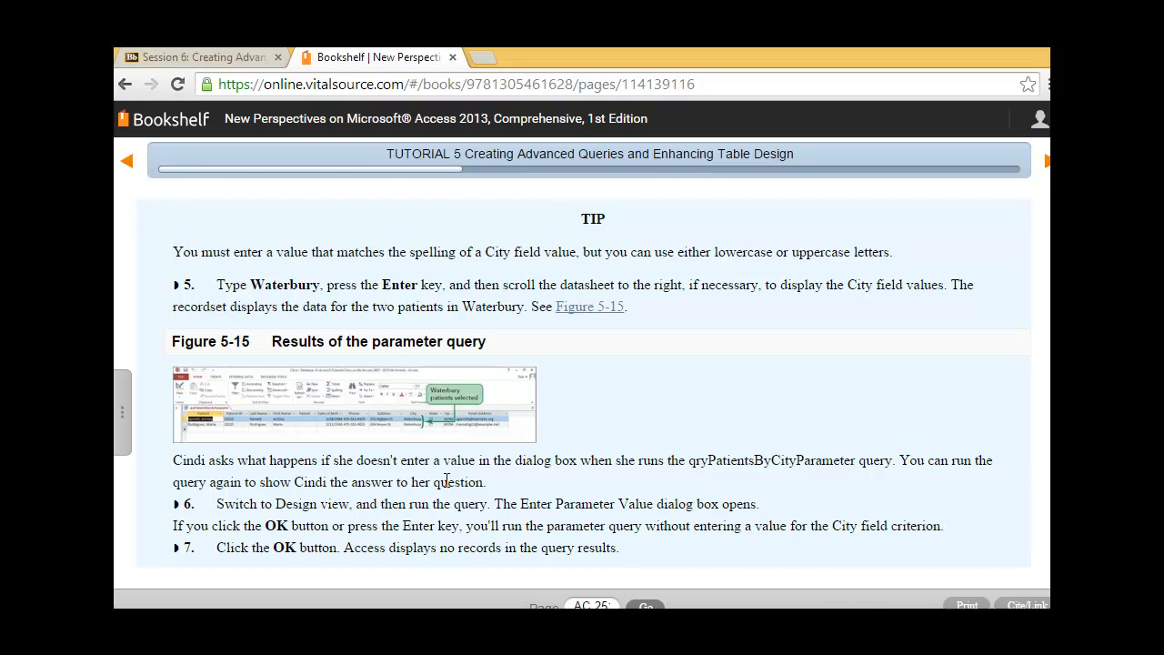
key("alt+Tab")
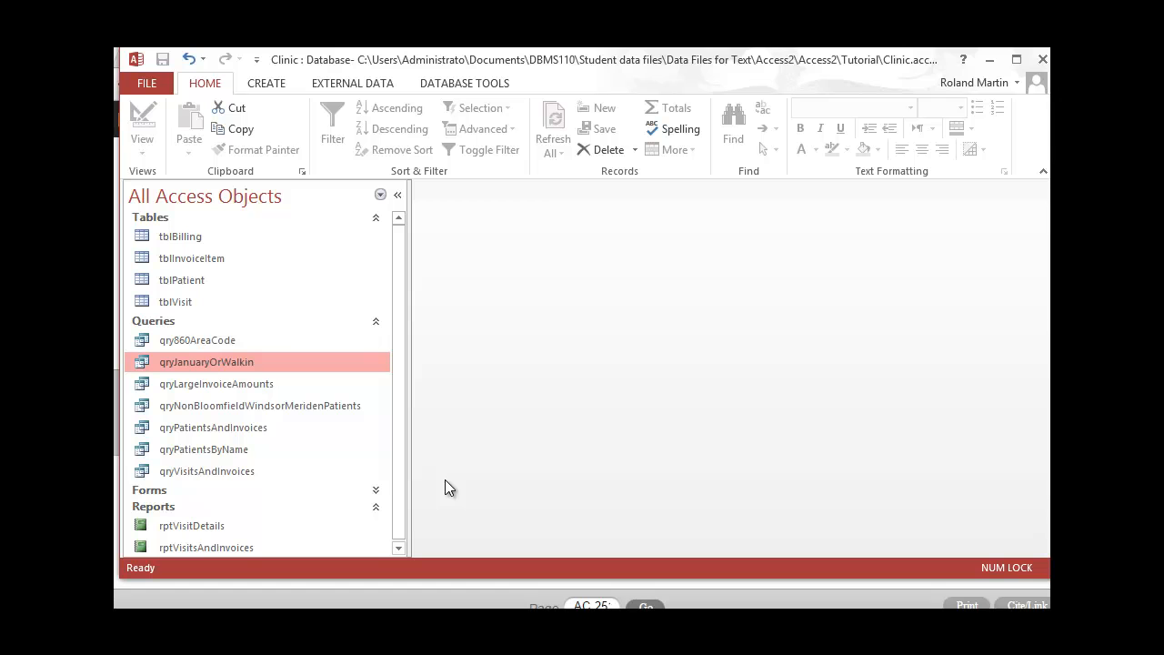
left_click(270, 451)
right_click(270, 450)
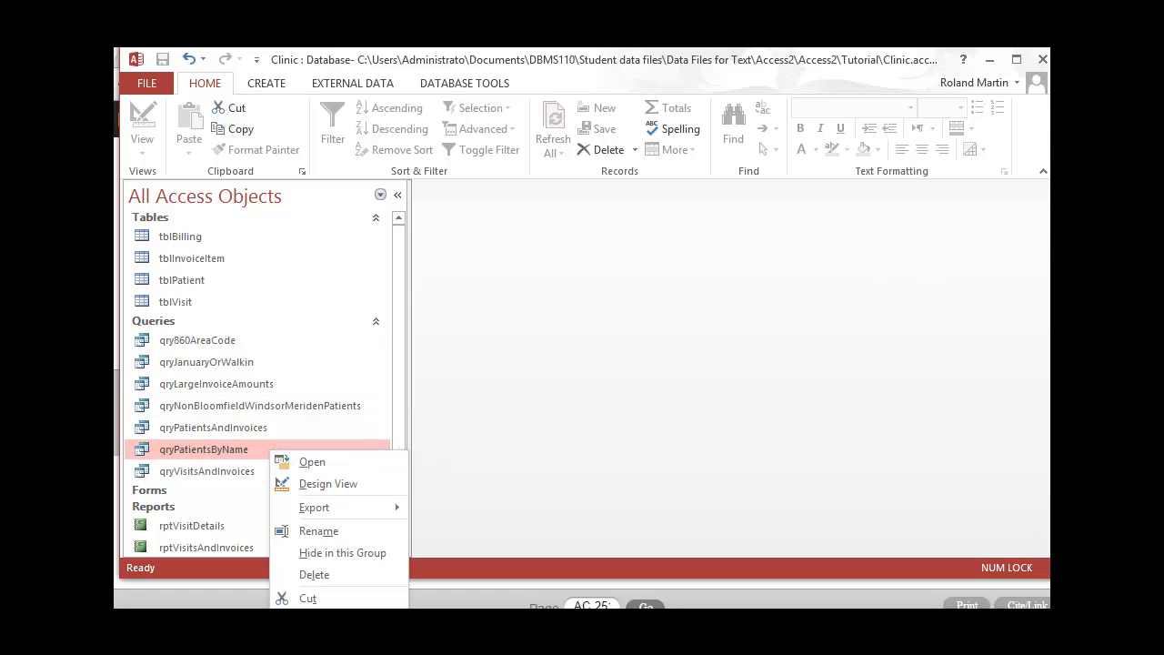
left_click(307, 620)
right_click(343, 422)
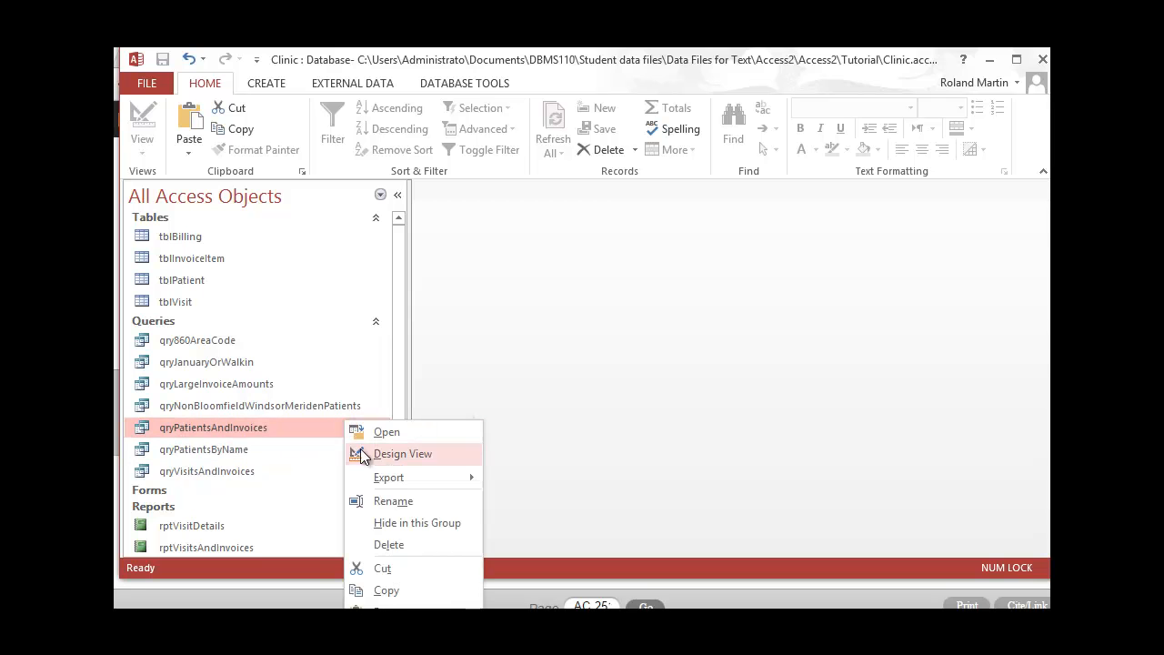
left_click(386, 612)
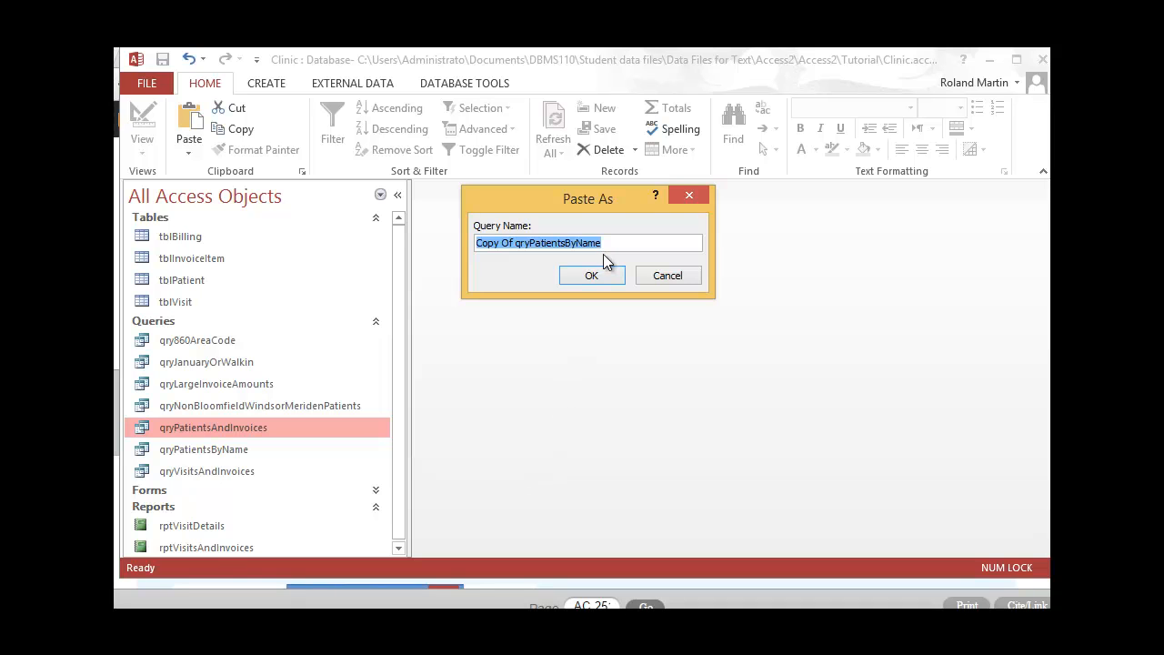
type("qryPatientsByCityParameter")
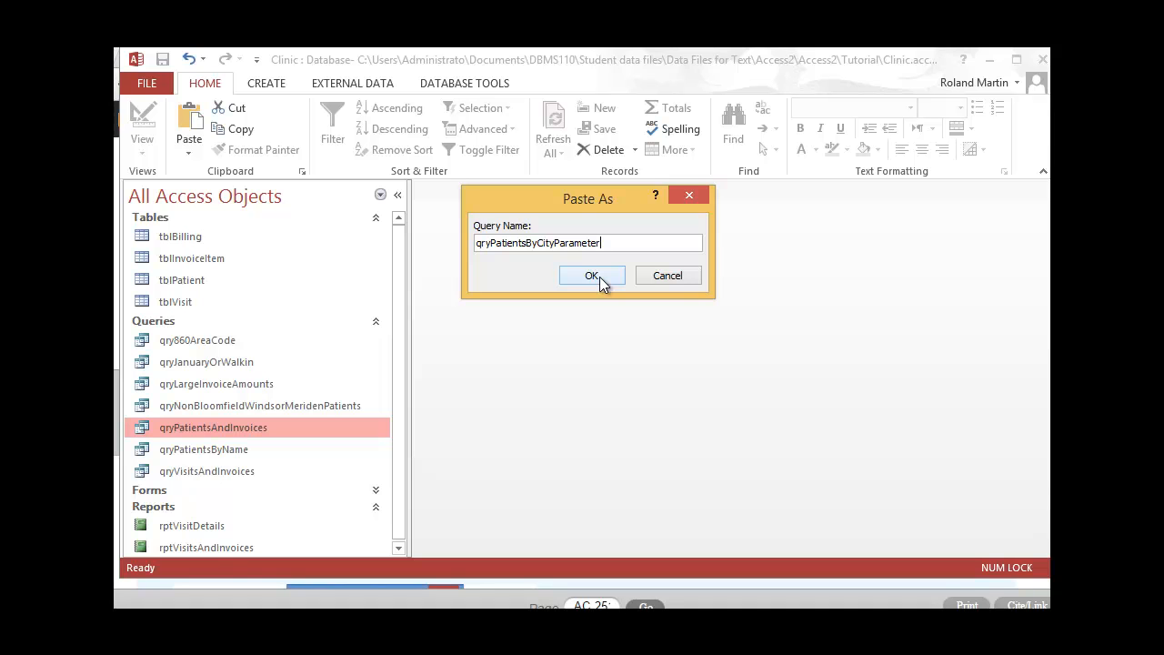
left_click(591, 275)
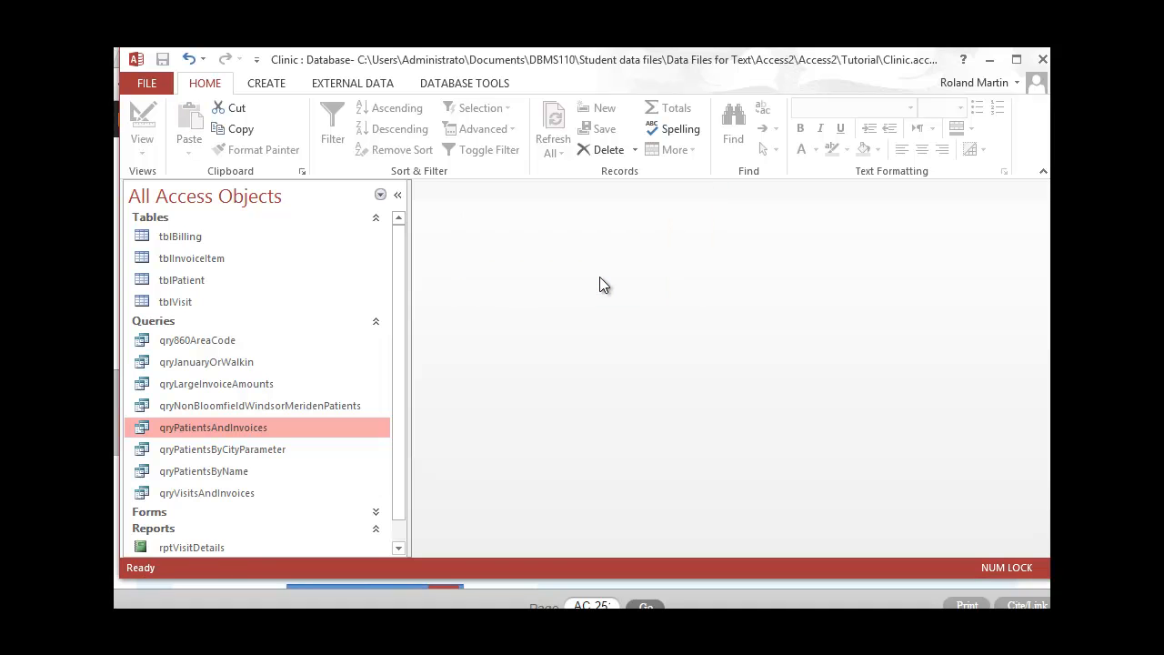
Open qryPatientsByCityParameter, collapse the Navigation Pane and switch the query to Design view.
left_click(282, 450)
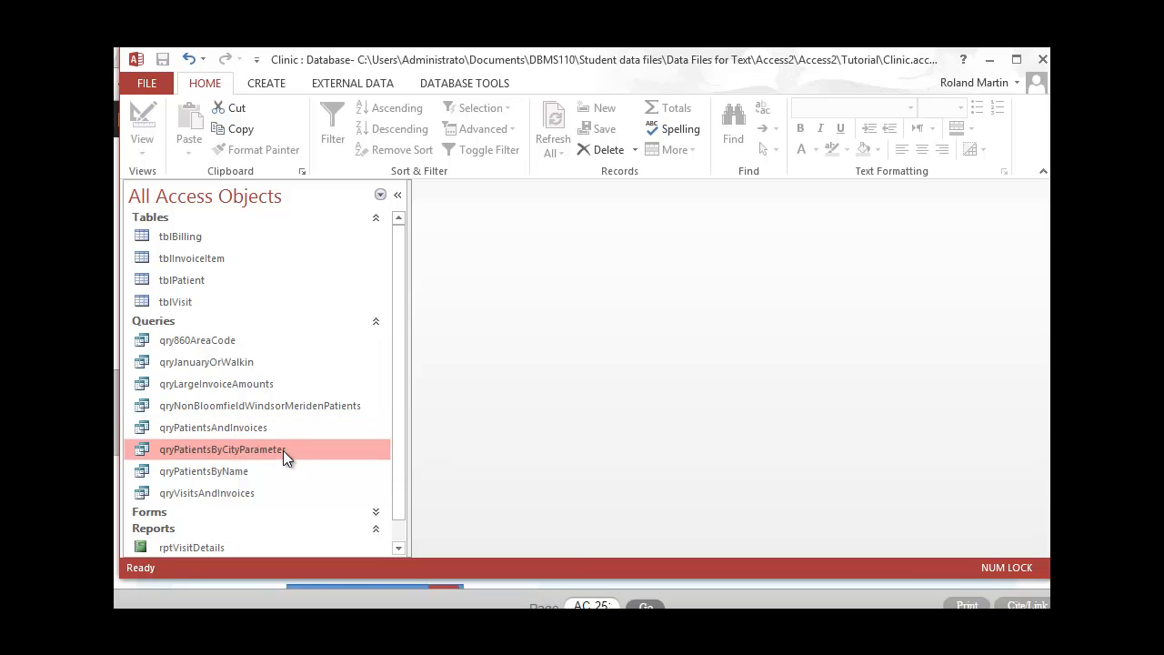
double_click(282, 450)
left_click(397, 196)
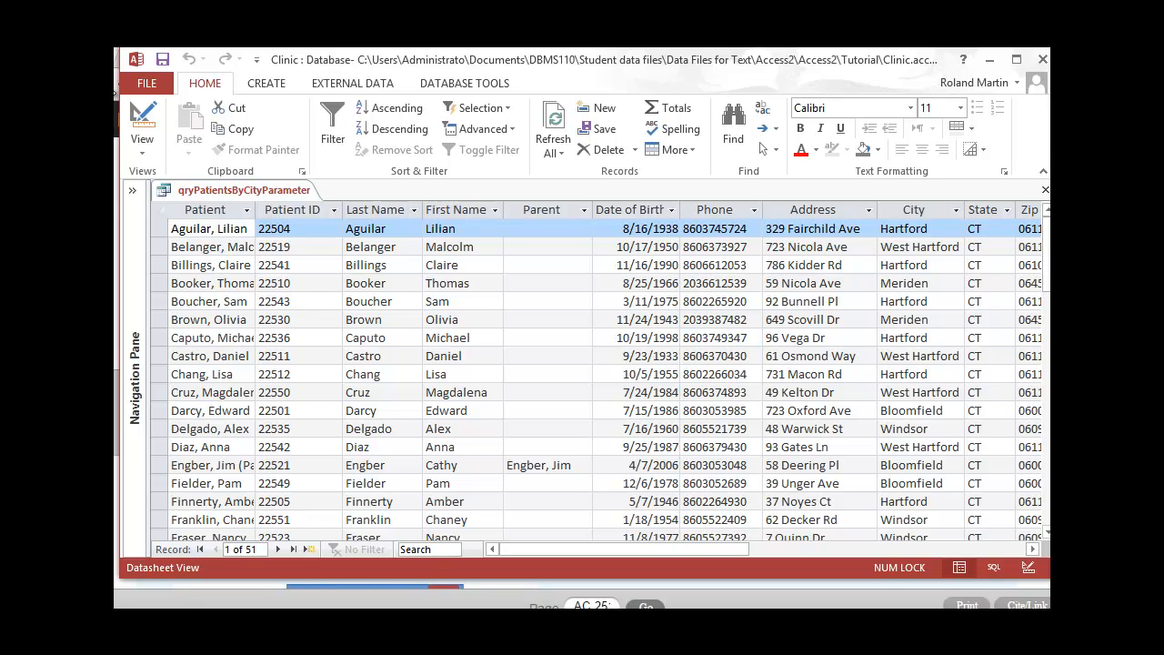
left_click(142, 148)
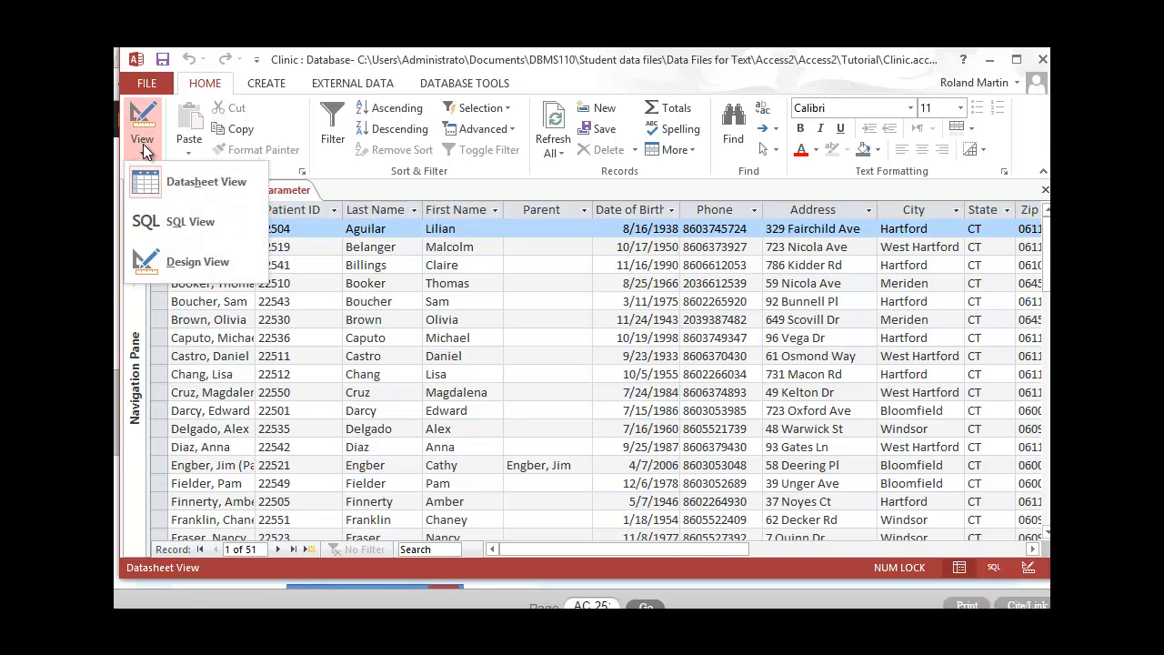
left_click(178, 259)
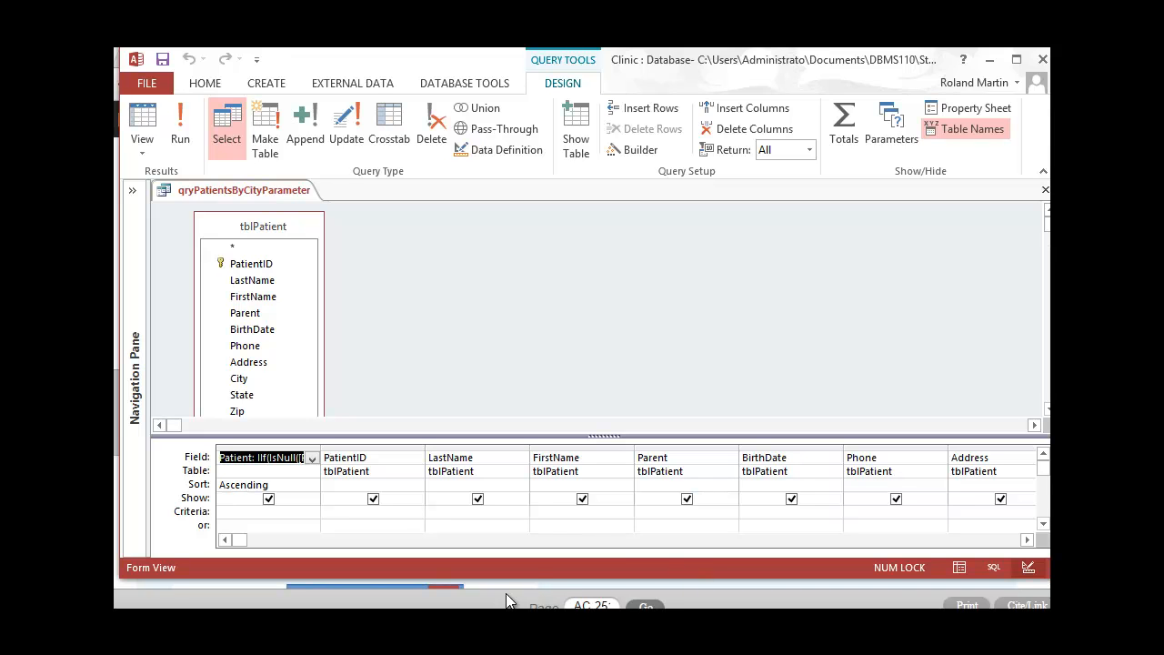
Enter the parameter prompt [Type the city:] as the criterion for the City field.
left_click(511, 540)
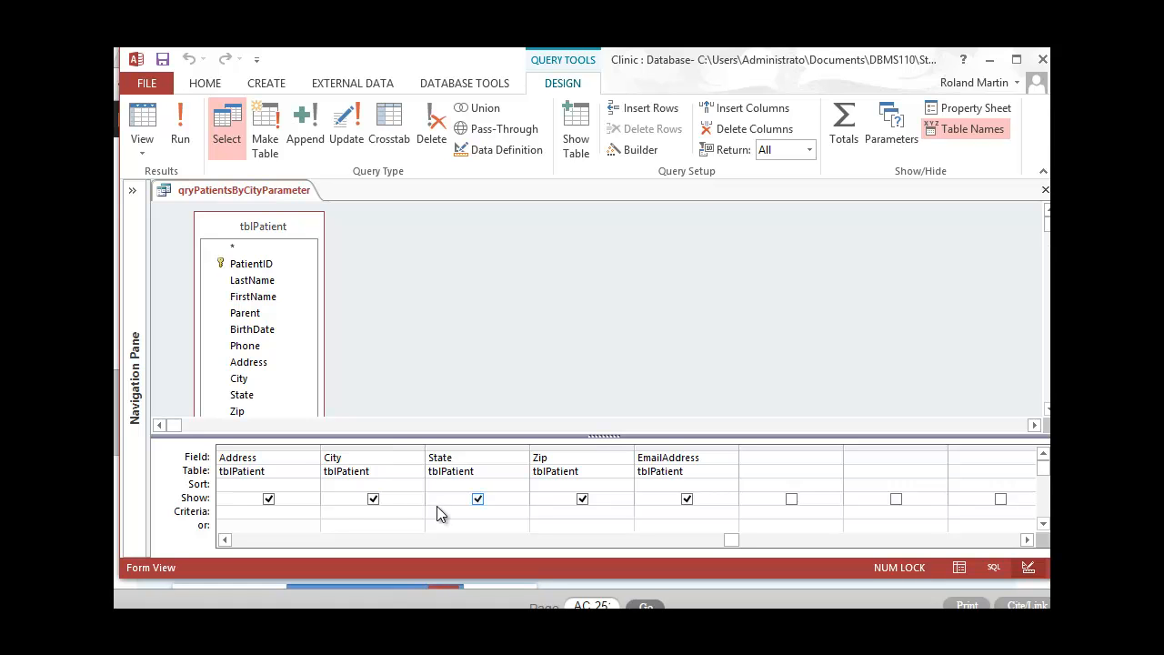
left_click(340, 511)
type("[Type the city:]")
key("Tab")
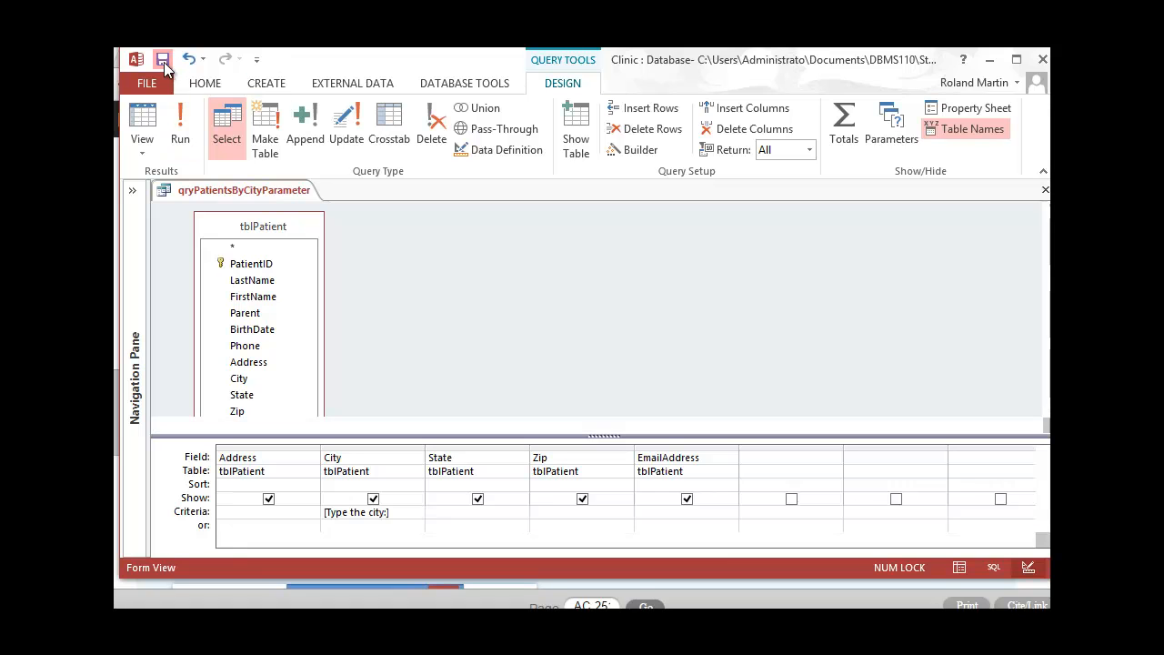
Run the parameter query with Waterbury as the city.
left_click(180, 127)
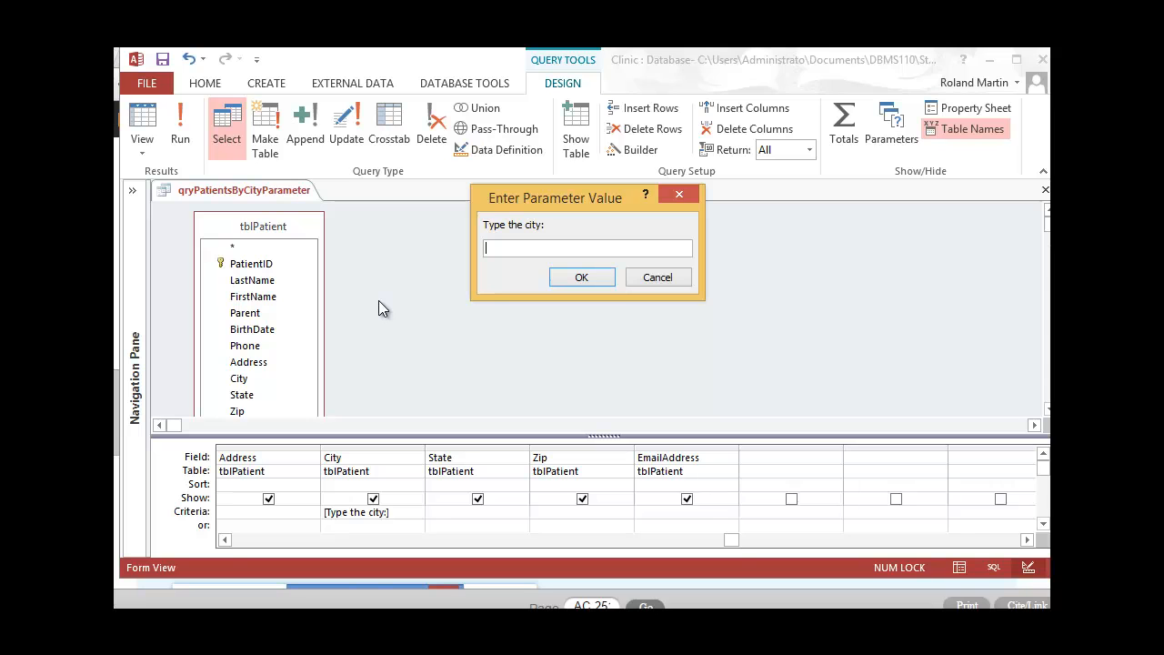
type("Waterbury")
key("Return")
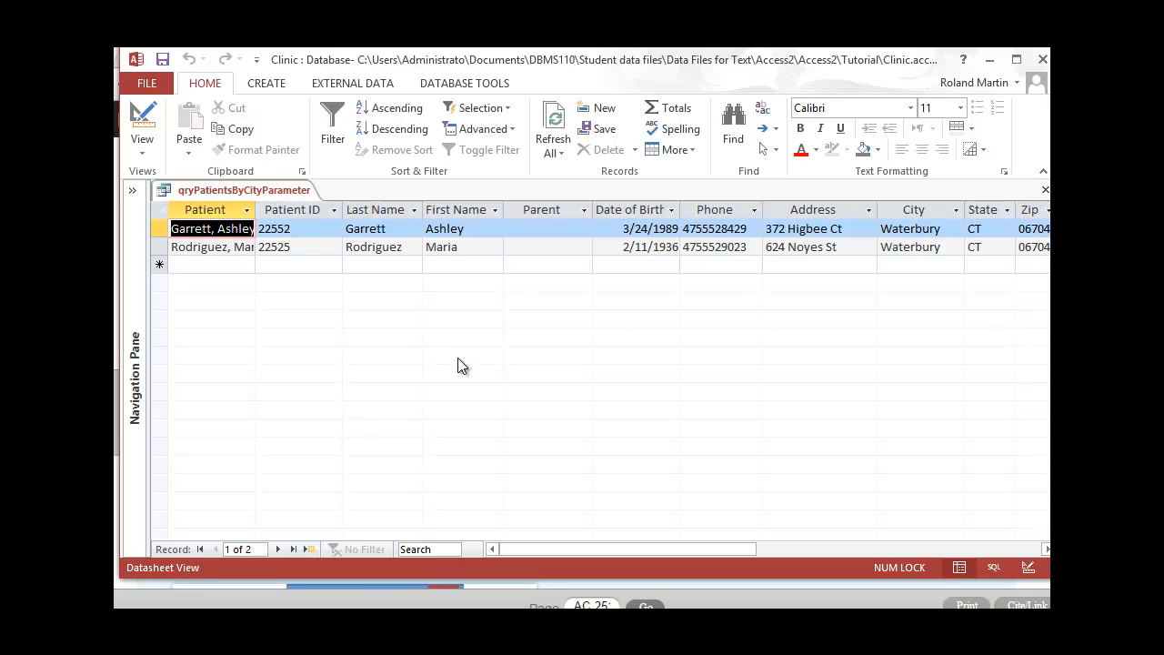
Return to Design view and run the parameter query again with the city value left blank.
left_click(146, 151)
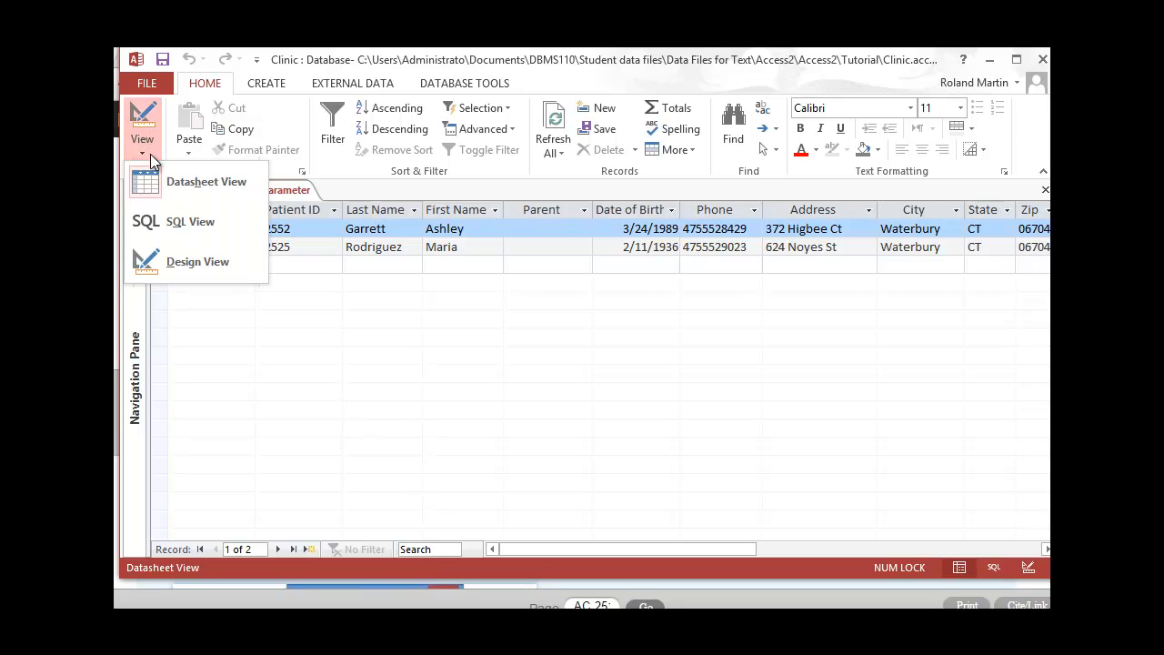
left_click(198, 262)
left_click(179, 145)
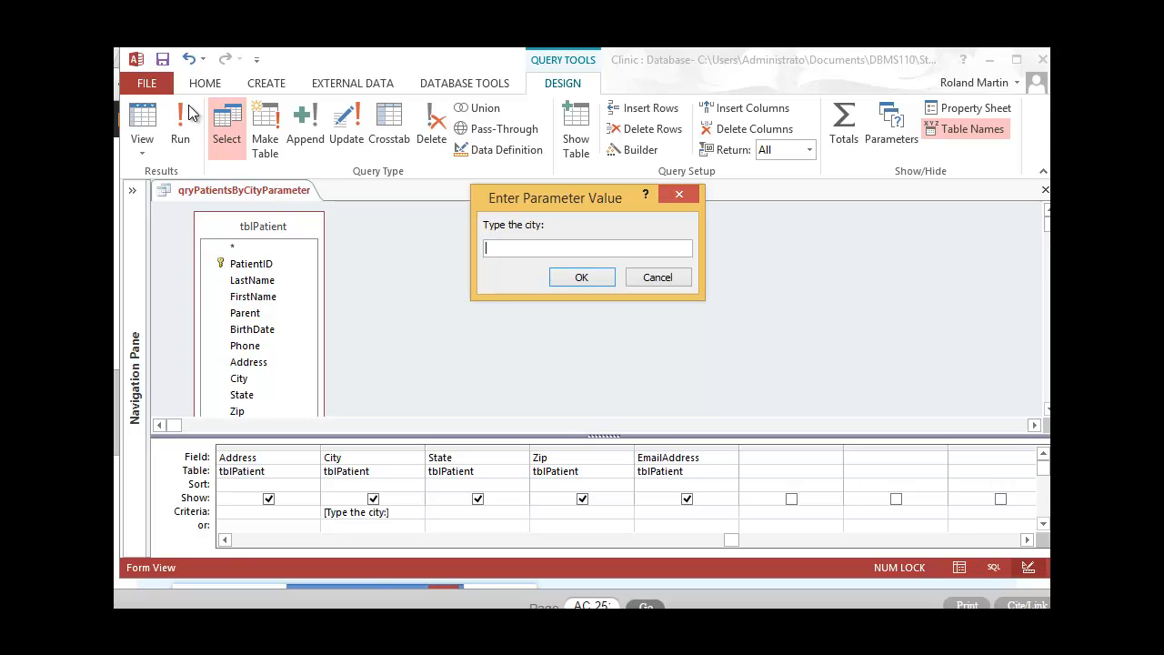
key("Return")
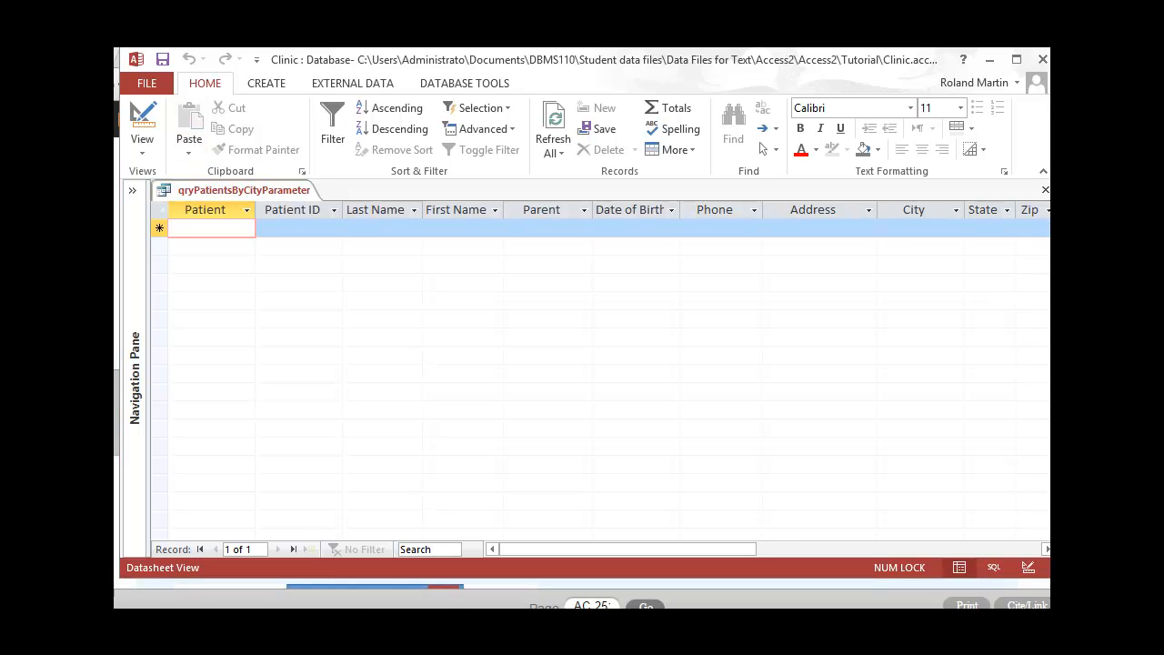
Switch to the textbook in the browser and review the Figure 5-16 instructions for modifying the City criterion in the Zoom dialog.
key("alt+Tab")
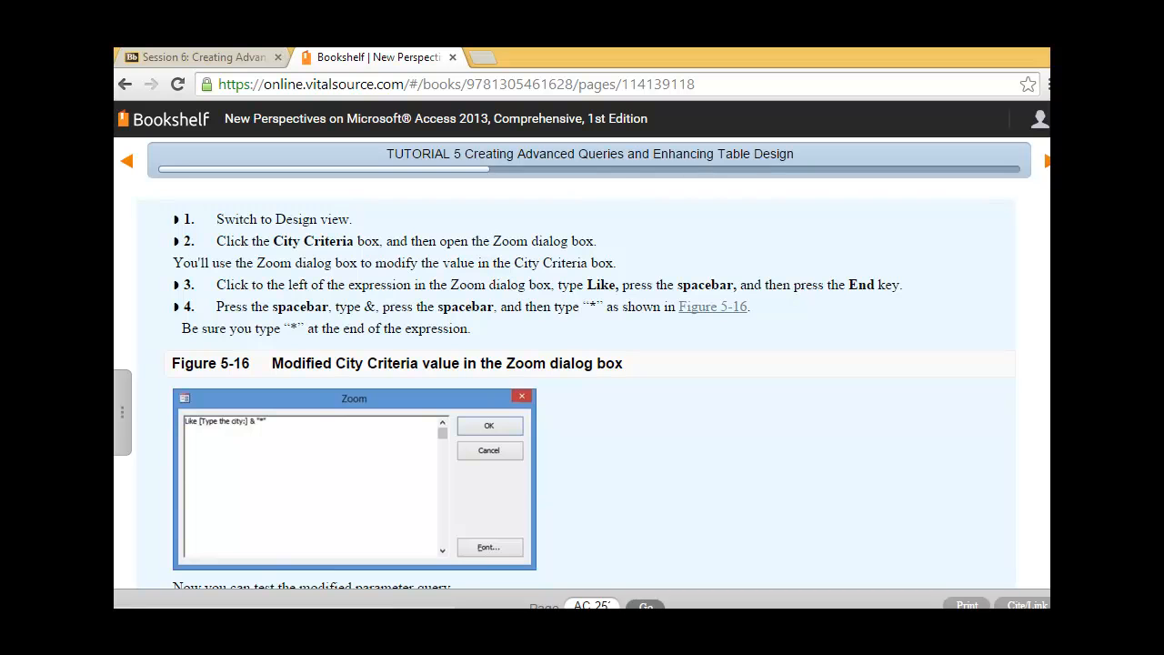
left_click(1046, 173)
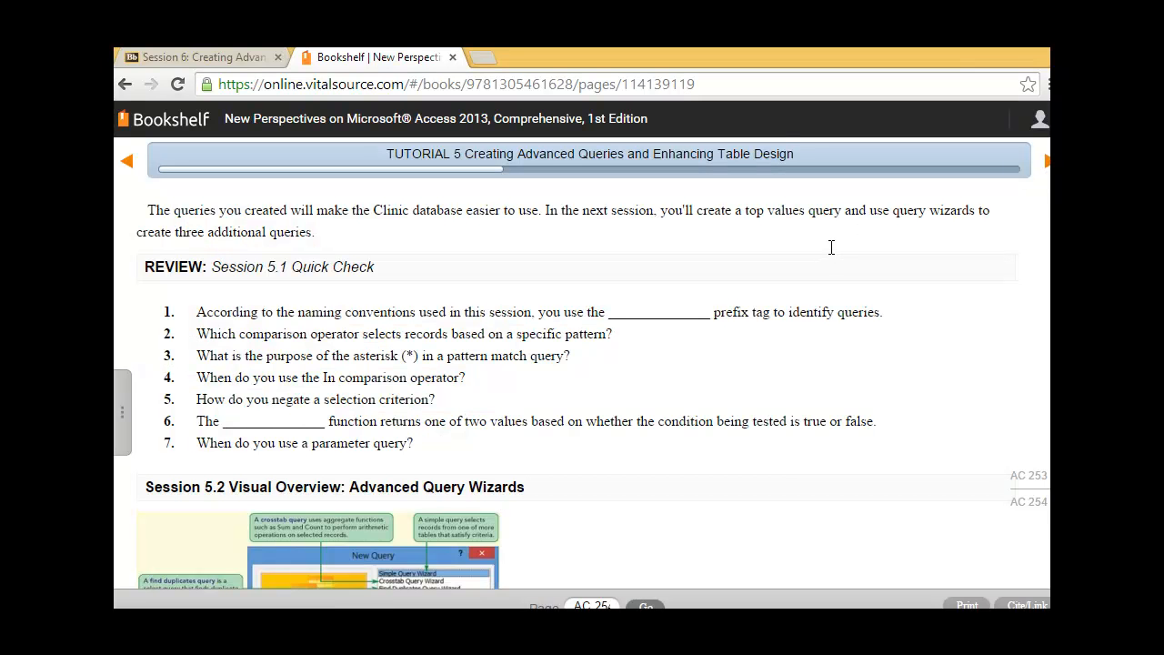
left_click(127, 161)
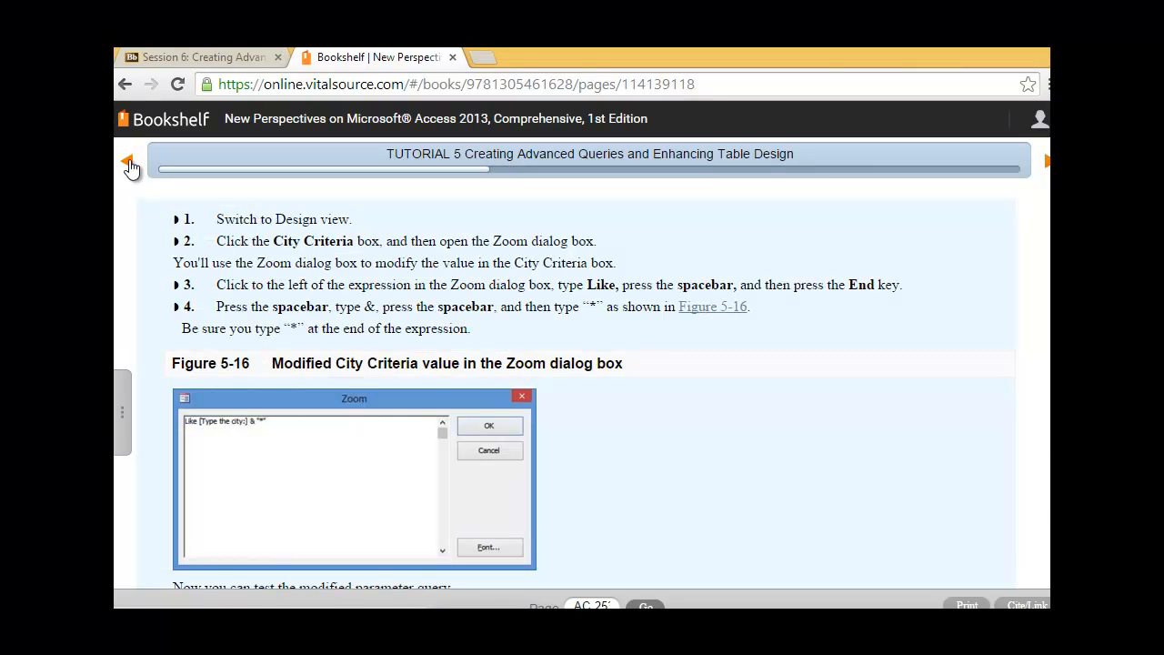
scroll(625, 276, "down", 1)
scroll(625, 276, "down", 3)
scroll(625, 276, "up", 4)
Switch back to Access and return the qryPatientsByCityParameter query to Design view.
key("alt+Tab")
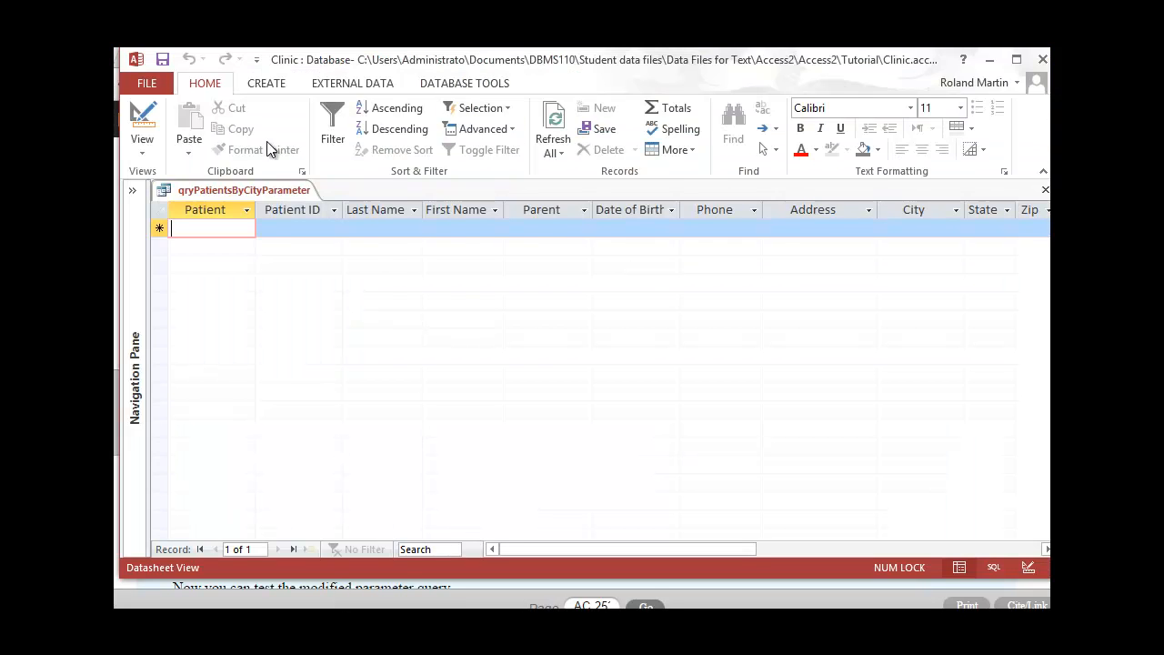
left_click(151, 152)
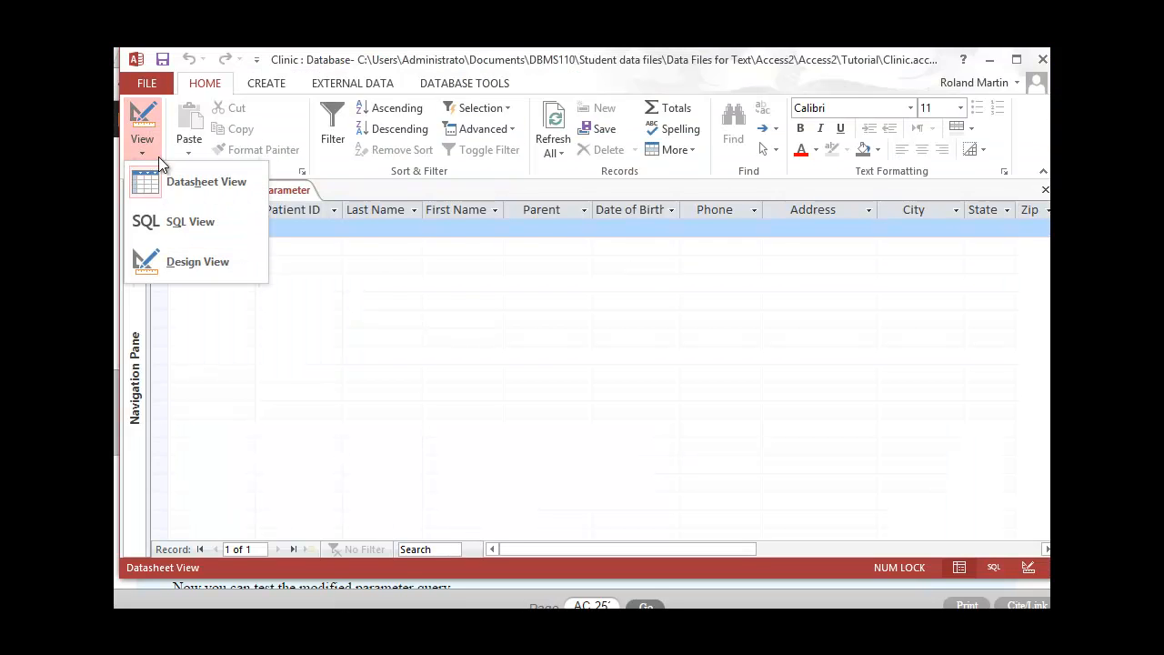
left_click(191, 261)
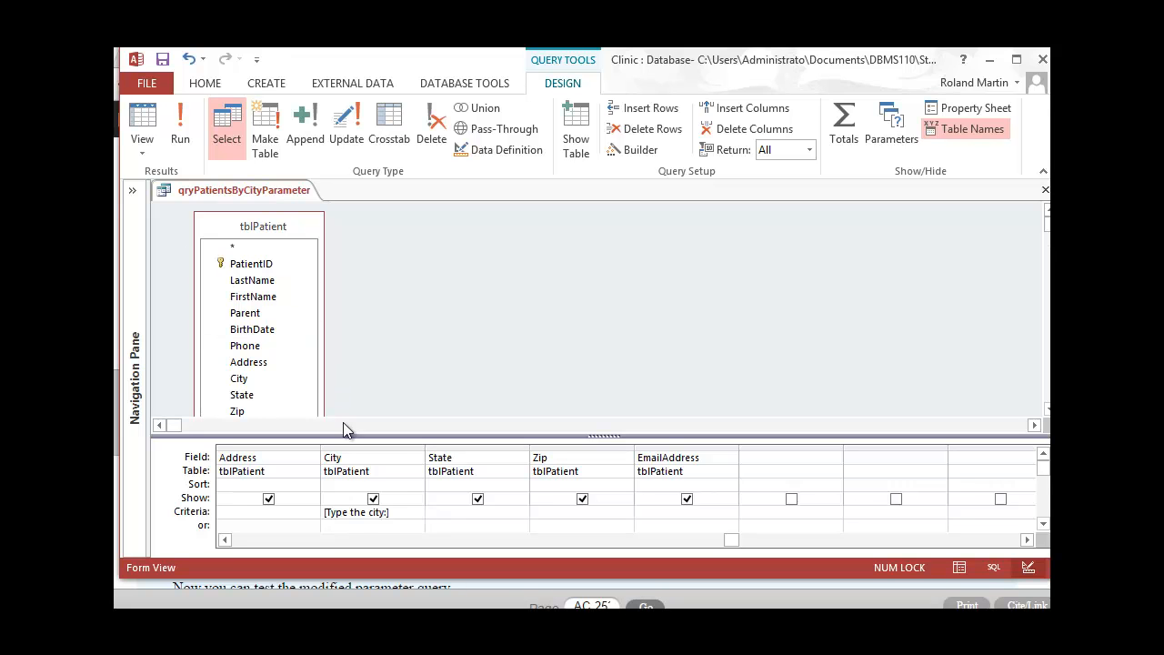
Change the City criterion to Like [Type the city:] & "*" in the Zoom dialog and save the query.
triple_click(404, 511)
right_click(406, 512)
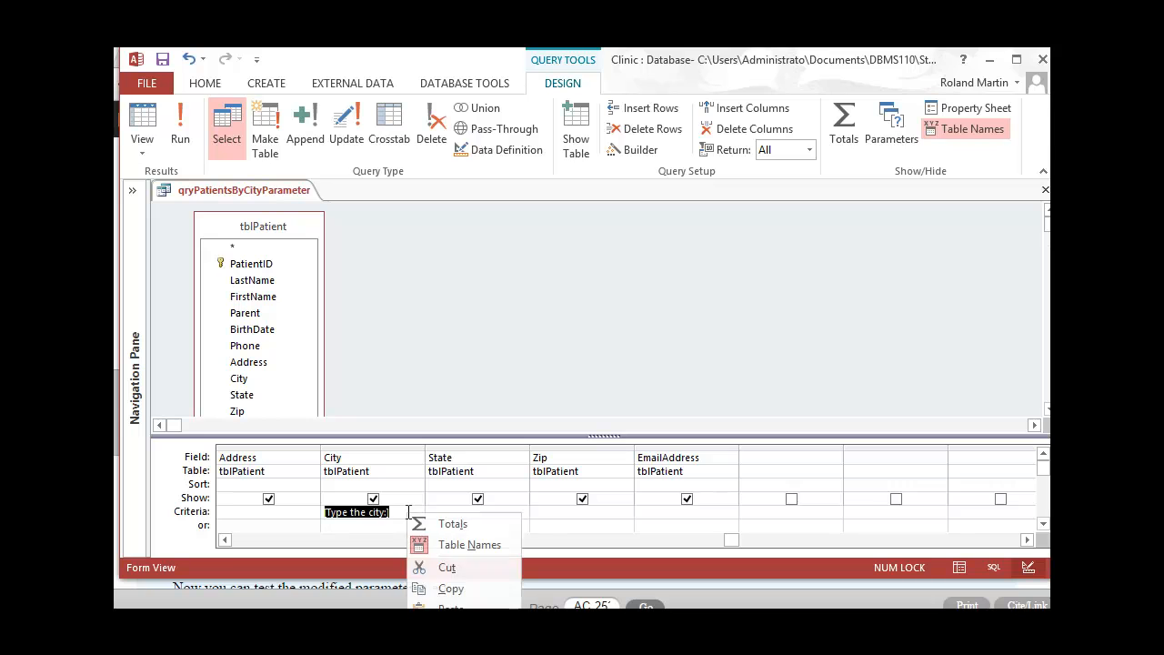
left_click(454, 652)
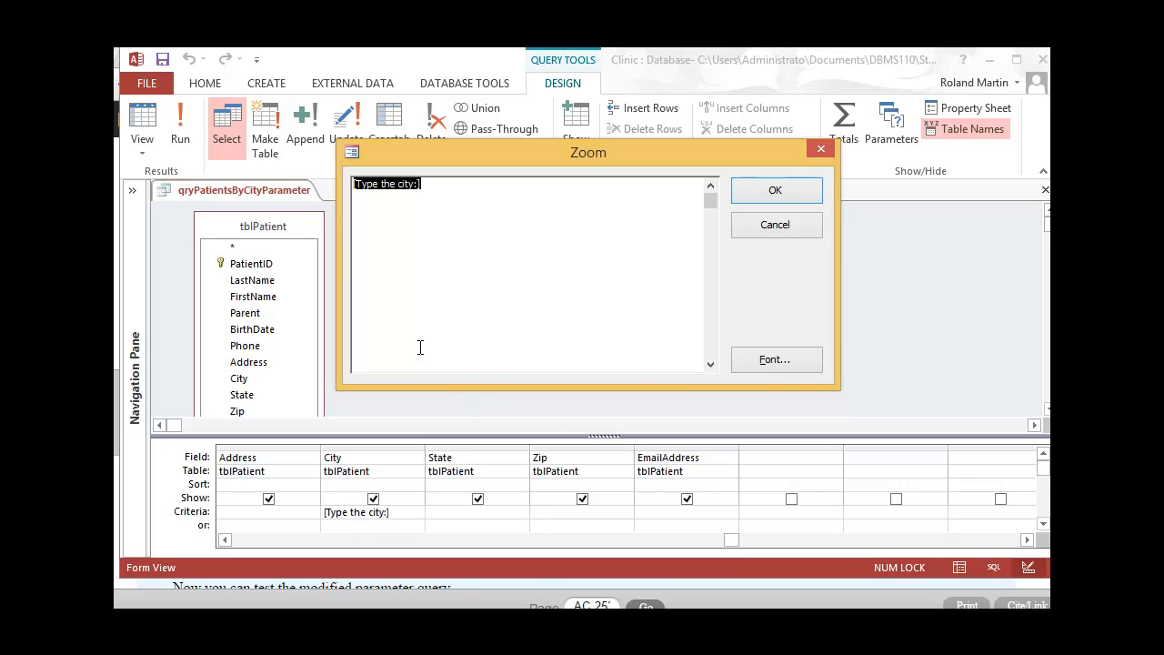
left_click(354, 187)
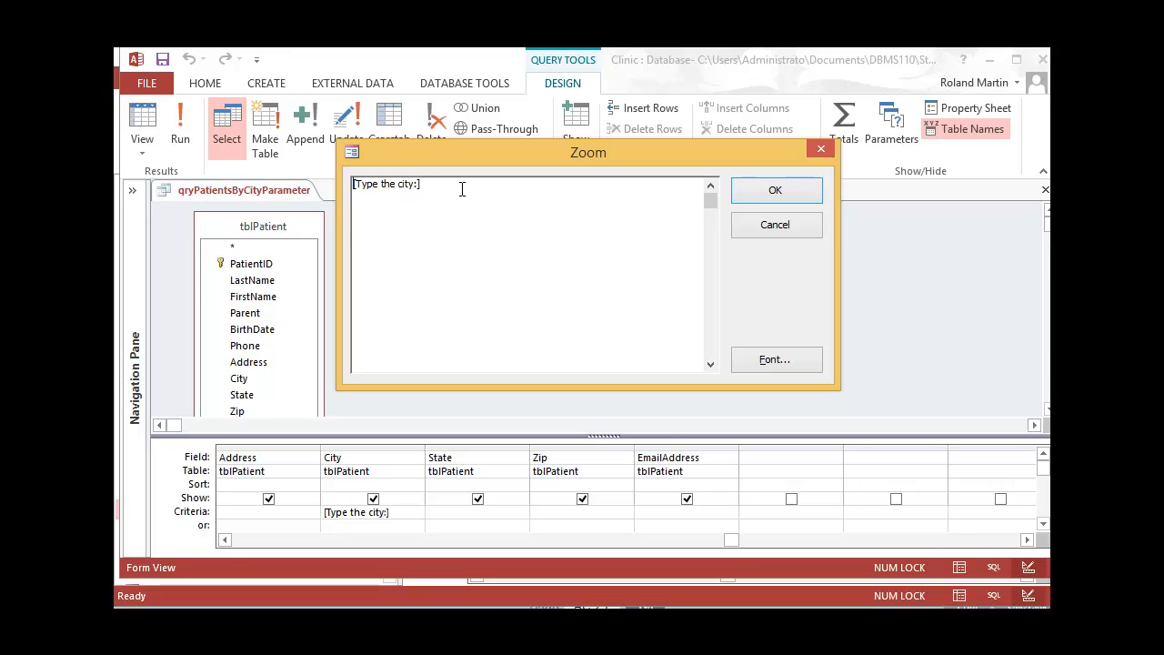
type("Like")
key("End")
type("& \"*\"")
left_click(775, 190)
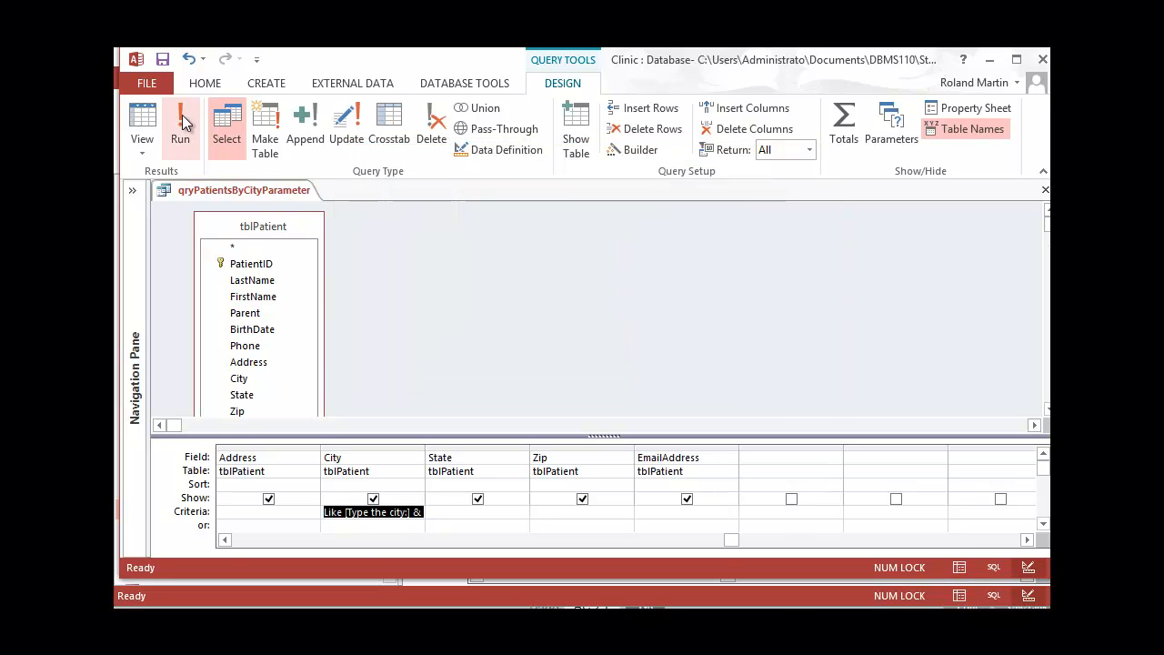
left_click(167, 61)
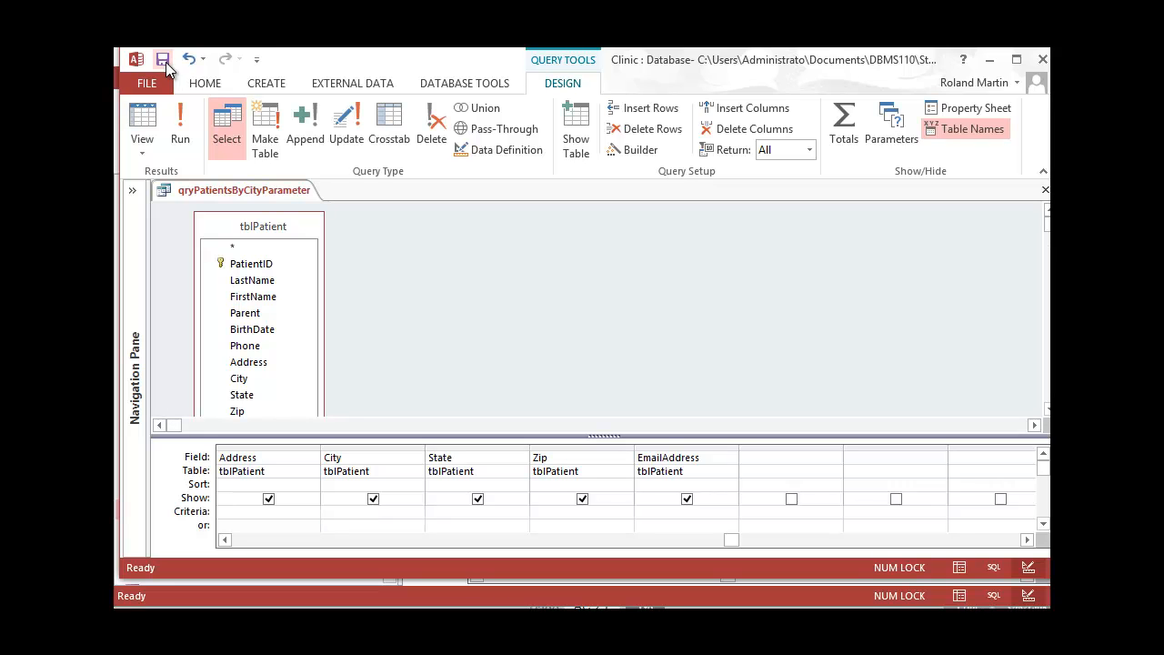
Run the modified parameter query with Windsor as the city.
left_click(179, 132)
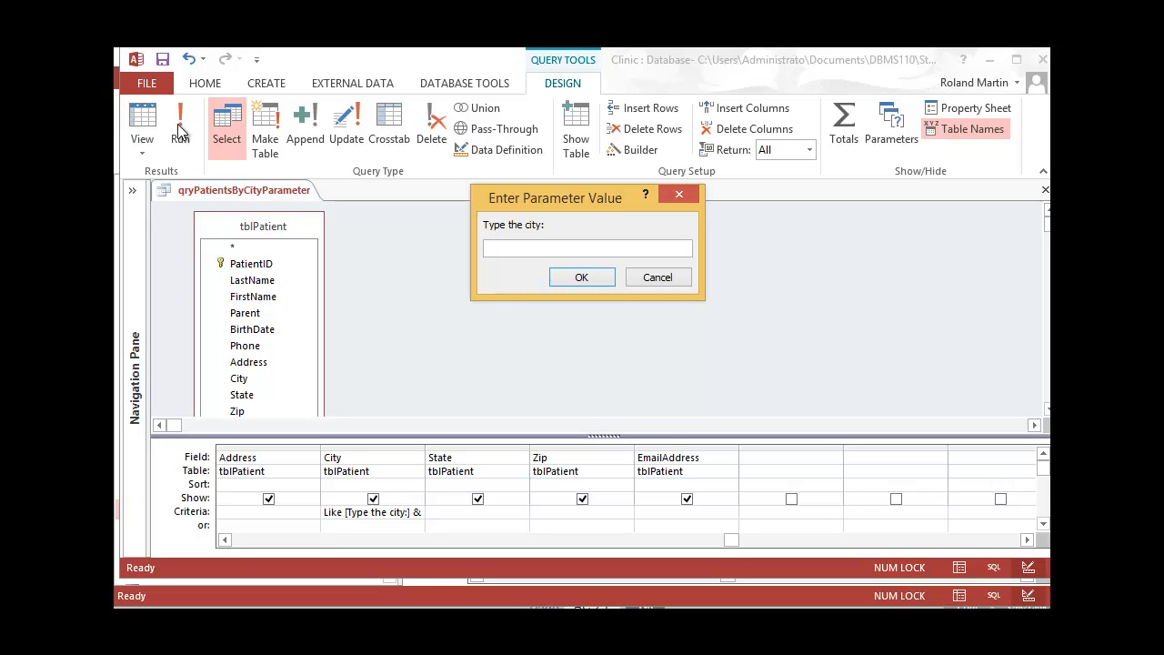
type("Windsor")
key("Return")
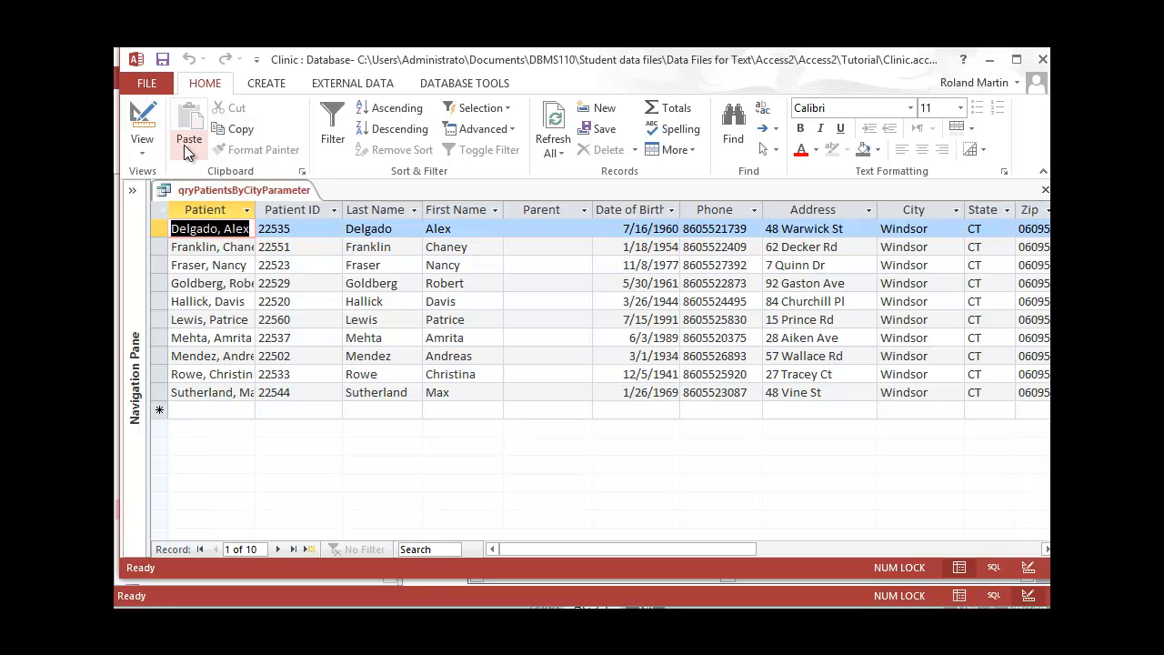
Return to Design view and run the modified query with the city prompt left blank.
left_click(144, 144)
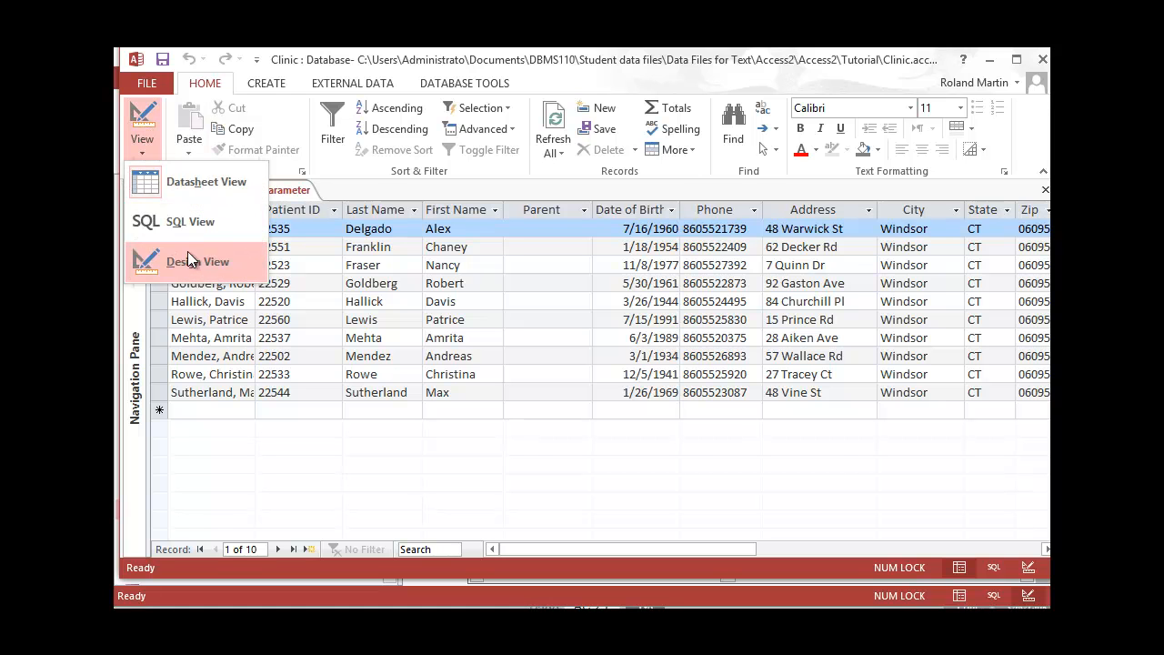
left_click(188, 258)
left_click(182, 135)
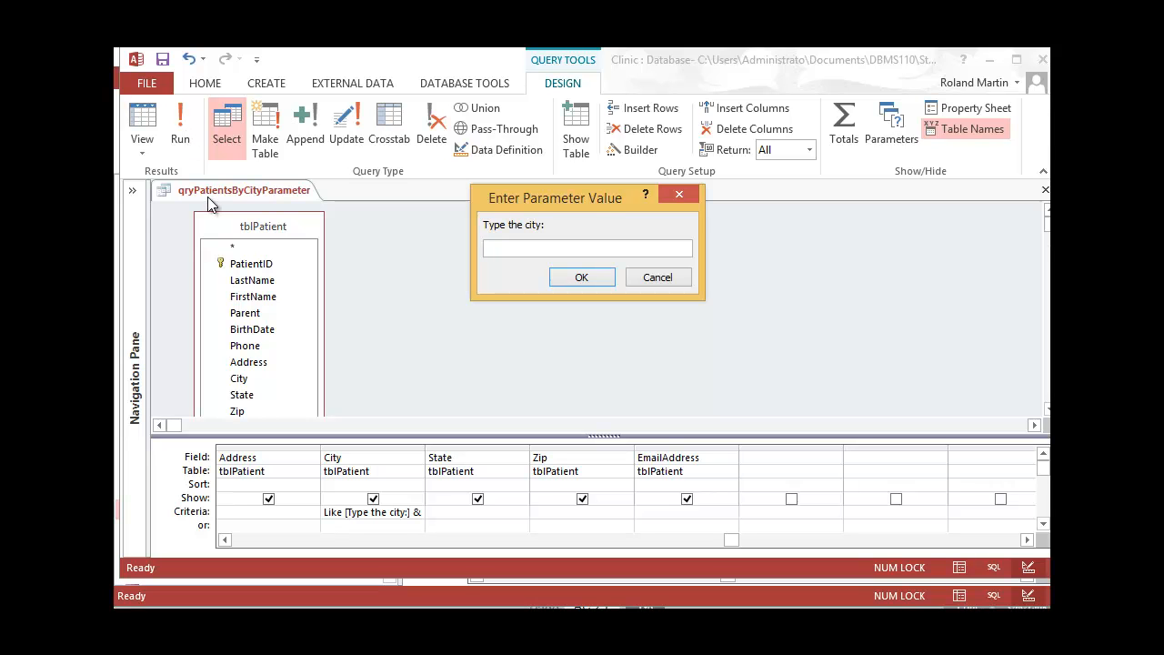
left_click(596, 280)
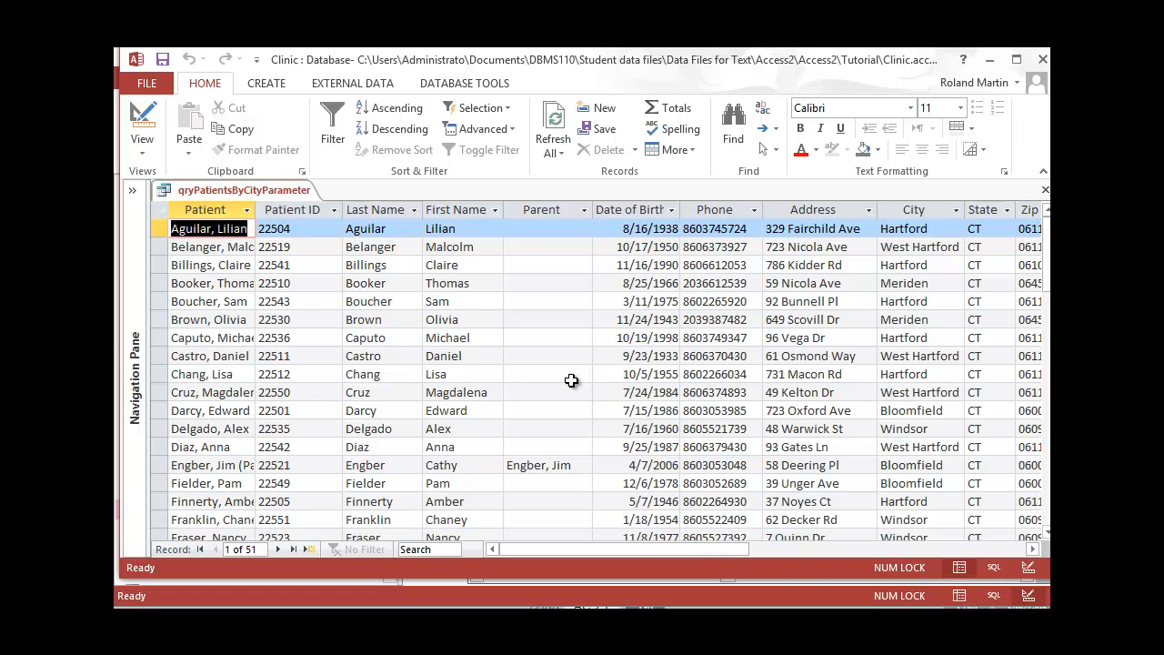
Run the query again from Design view with W as the city value, and close the query.
left_click(145, 146)
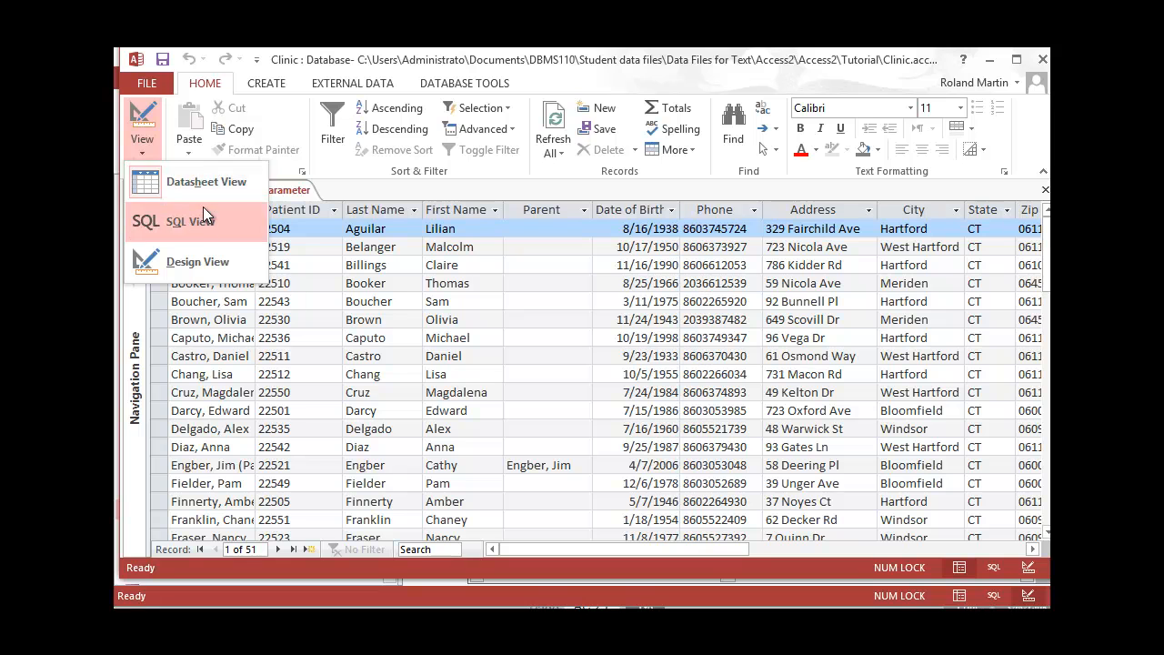
left_click(212, 185)
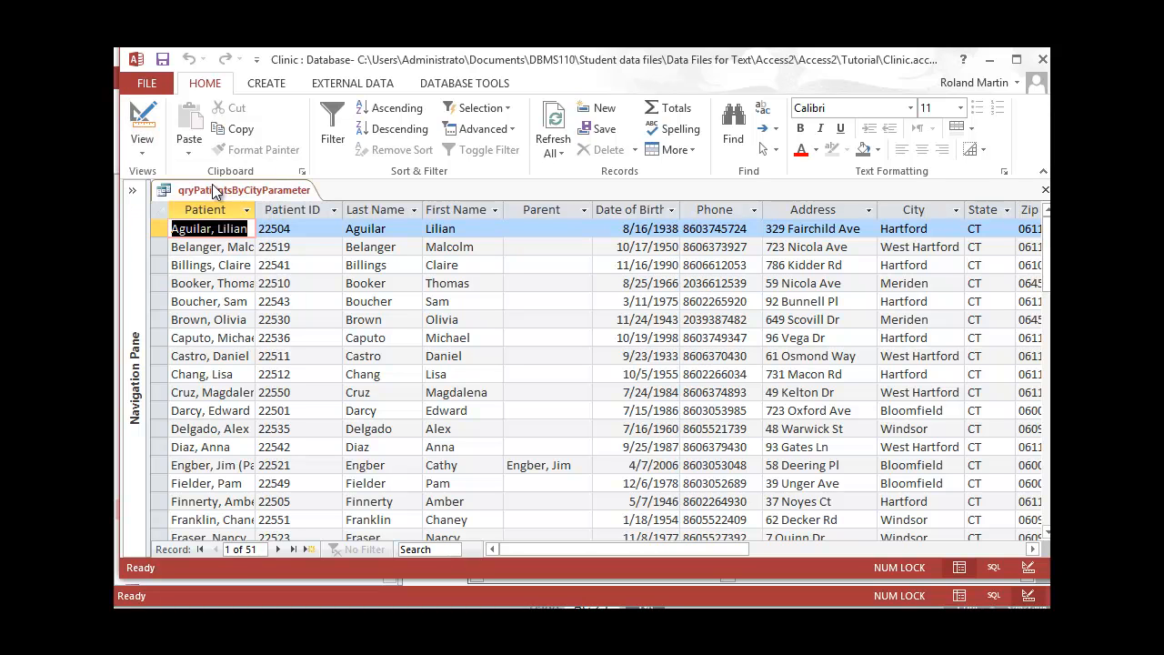
left_click(139, 154)
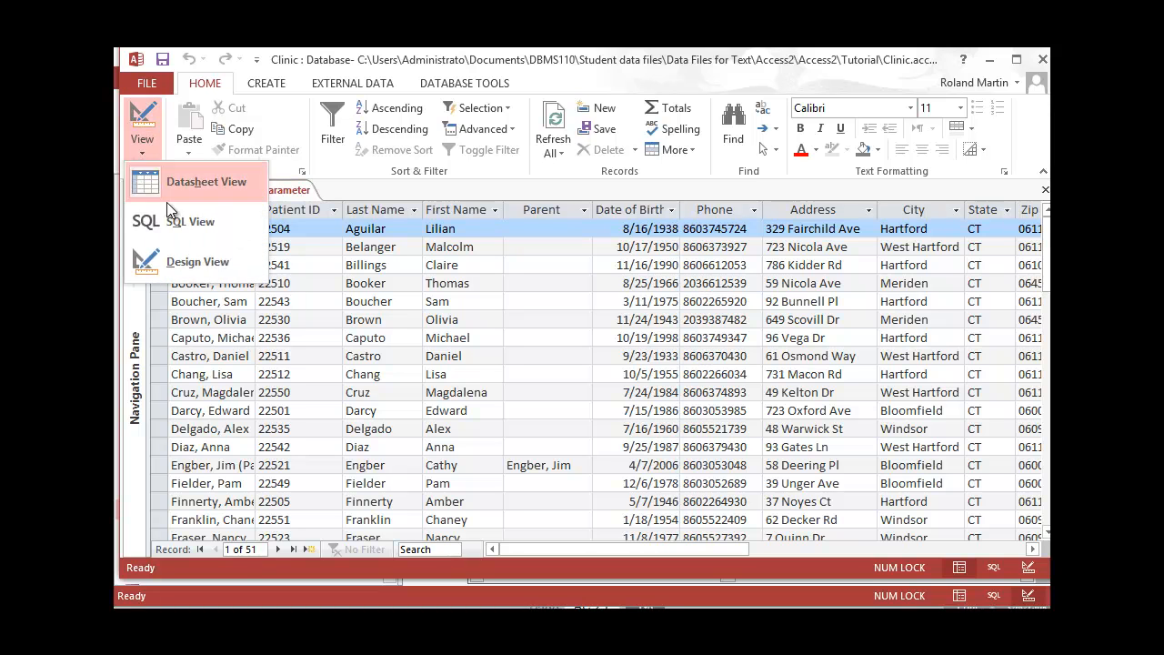
left_click(192, 259)
left_click(187, 136)
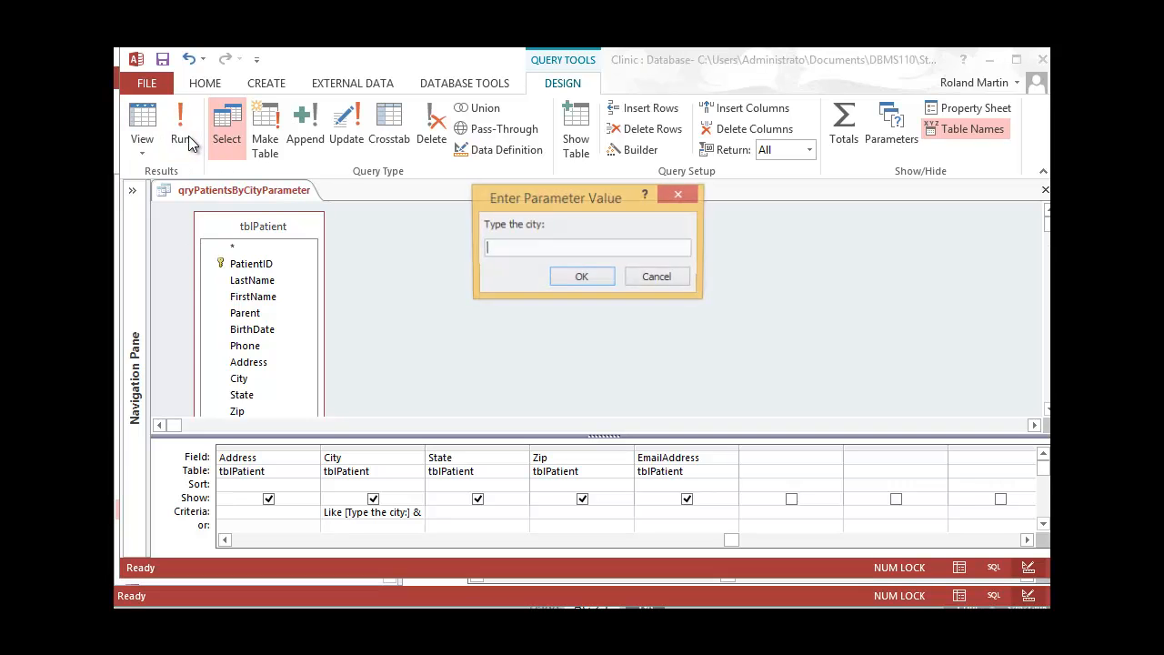
type("W")
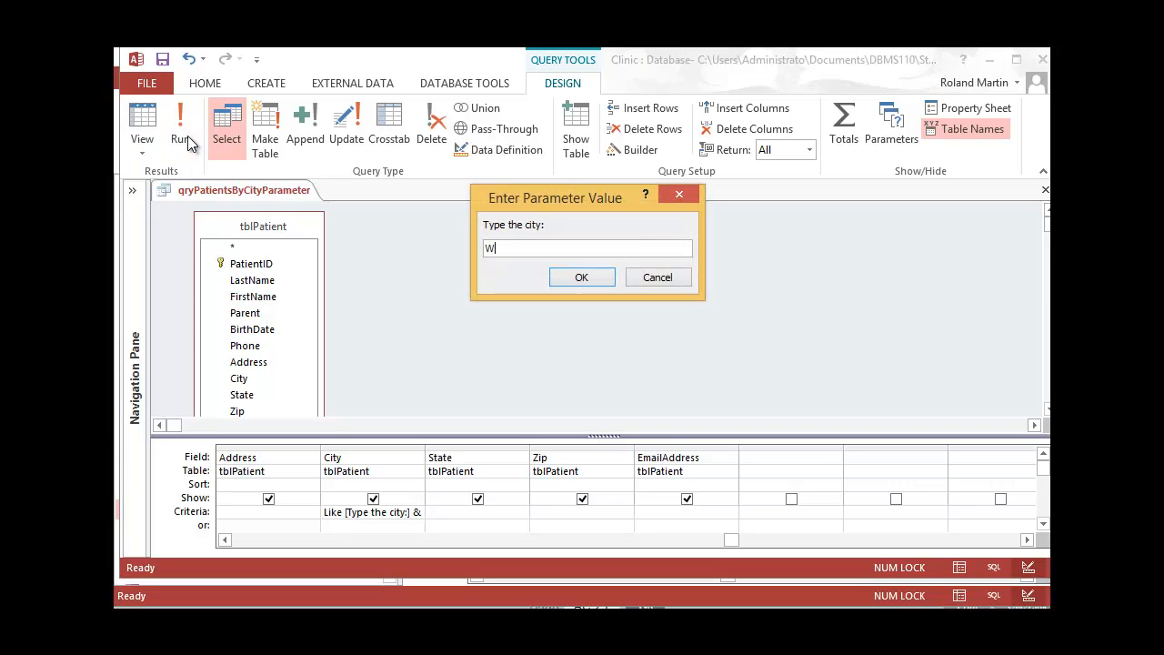
left_click(581, 277)
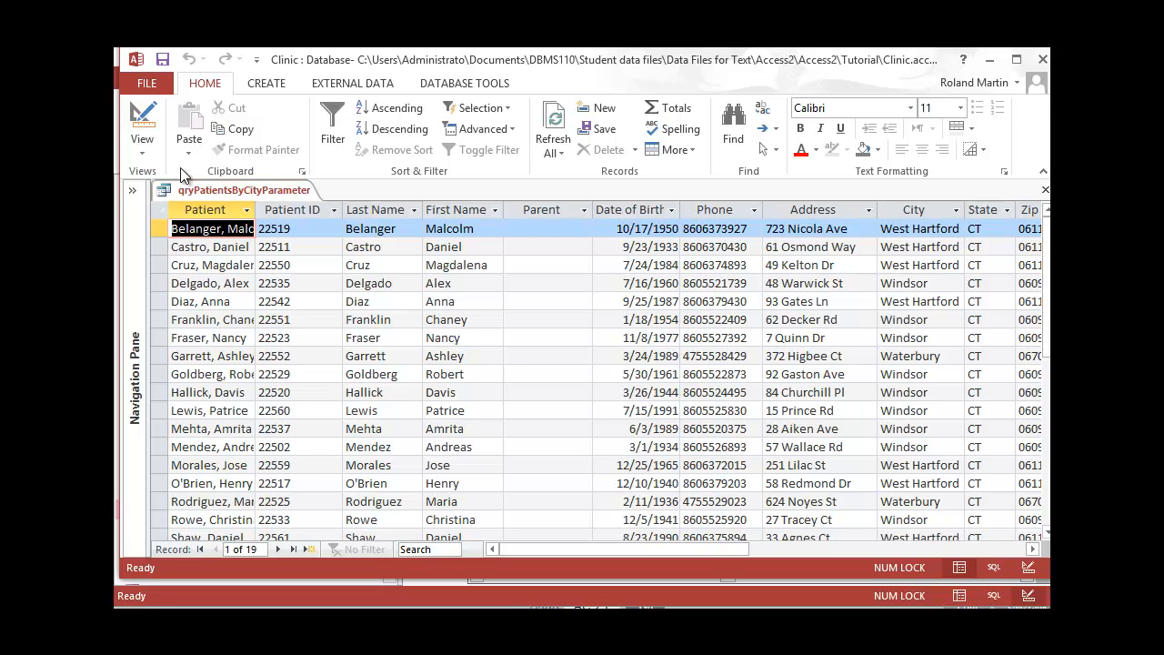
left_click(1044, 190)
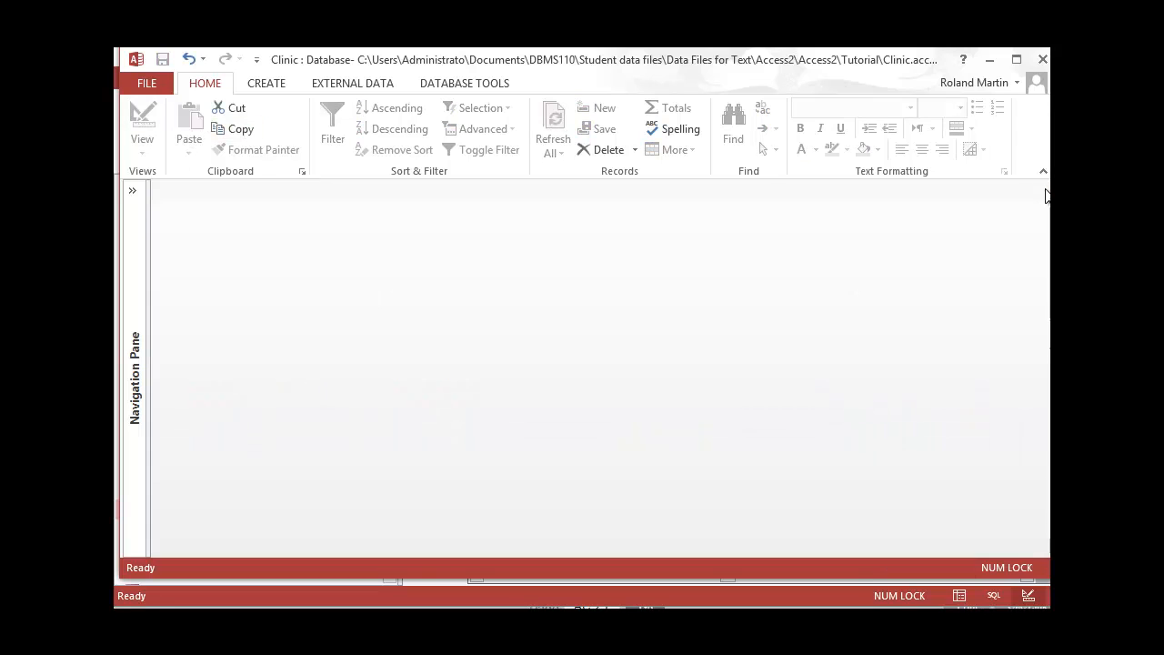